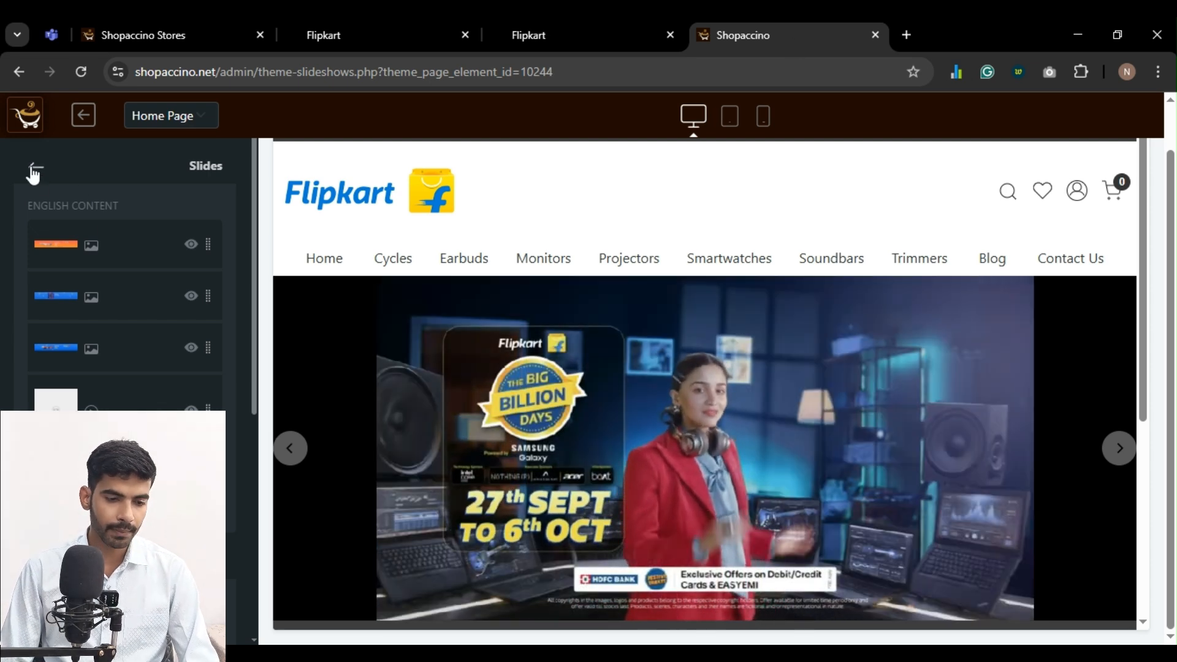
Return from the slides to the home page elements and add a Featured Categories element
click(36, 168)
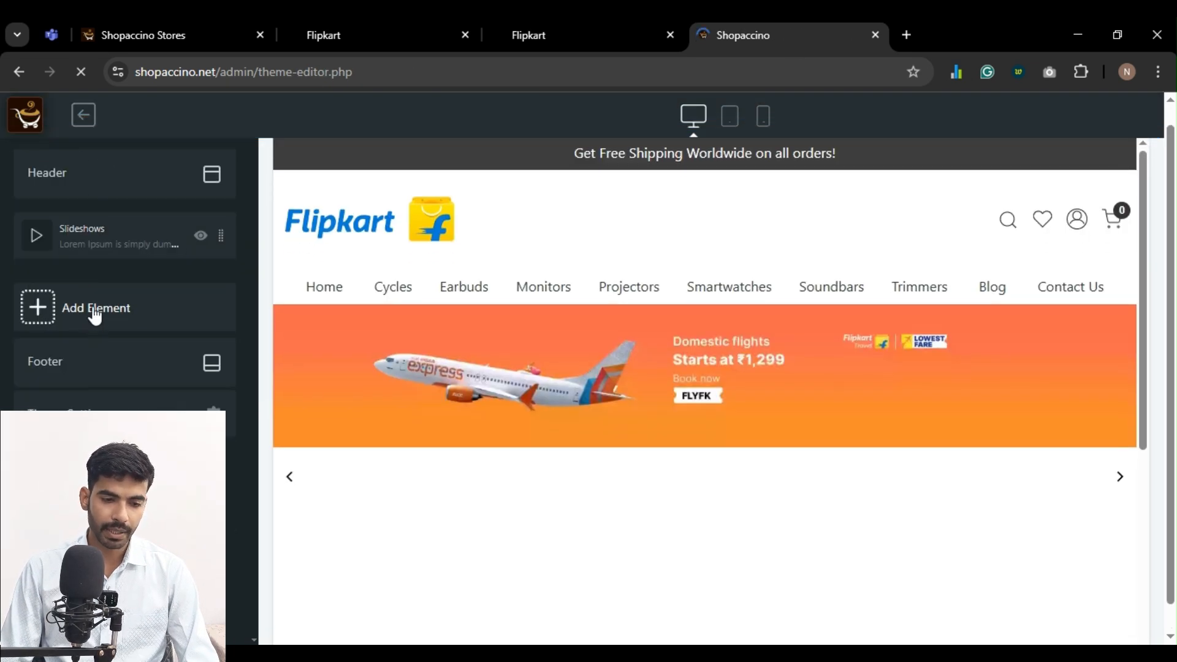
click(97, 309)
scroll(94, 386, down, 3)
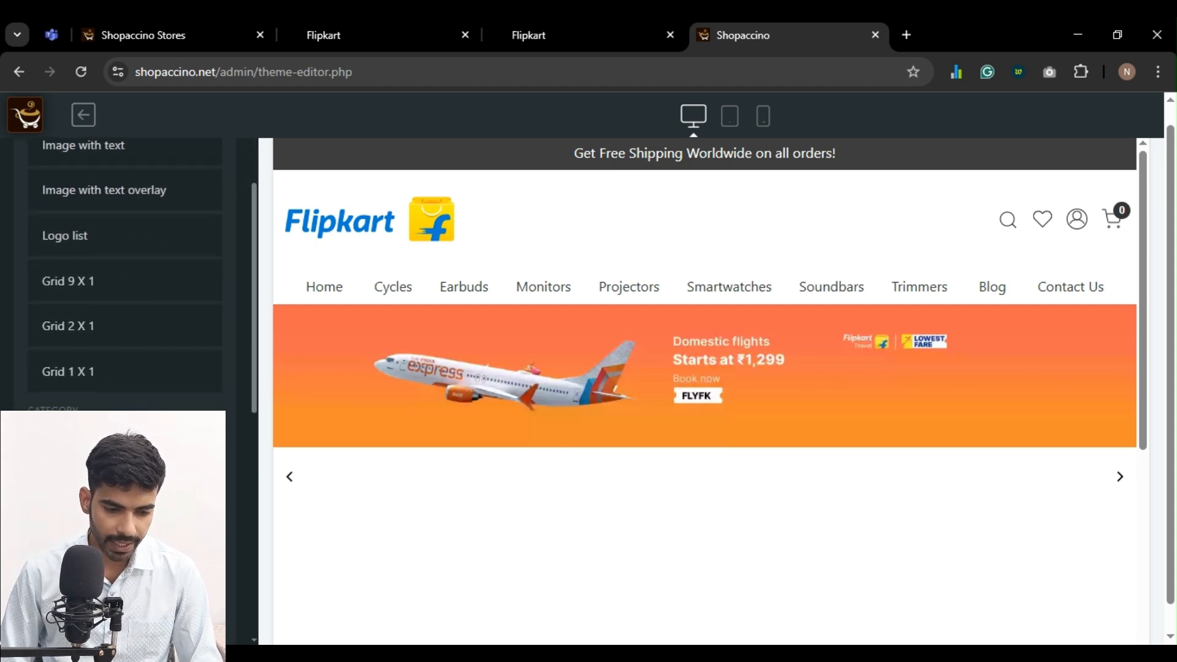
scroll(125, 276, down, 5)
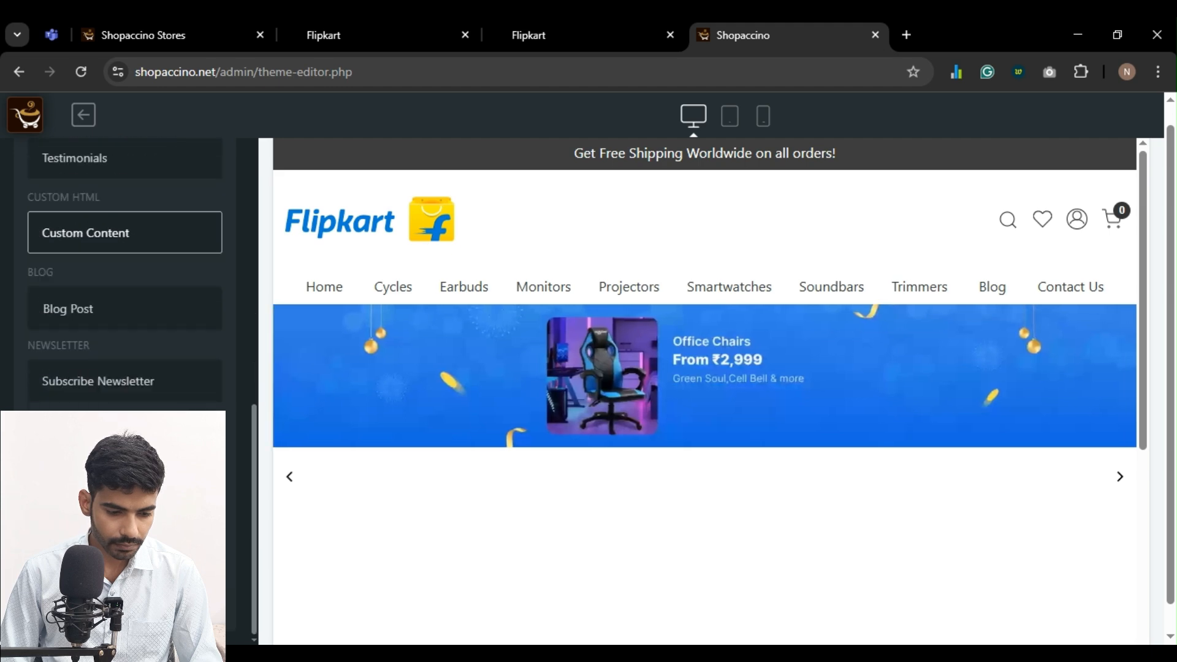
key(F5)
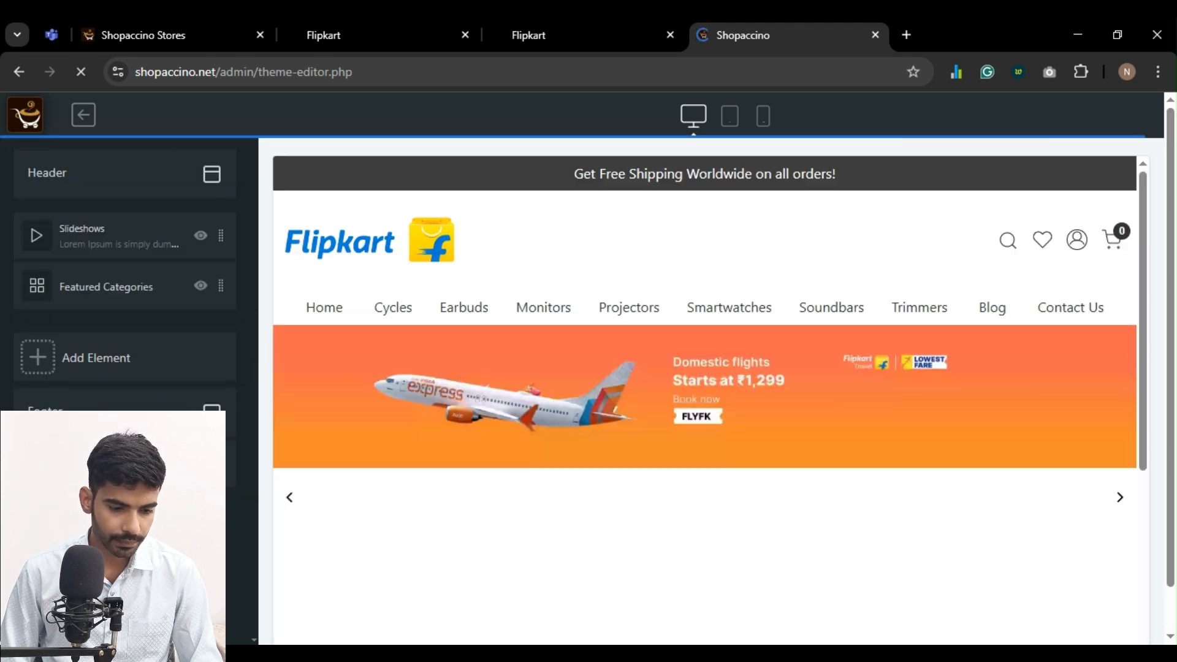
Set the heading text of the Featured Categories element to "Shop By Collection"
click(106, 291)
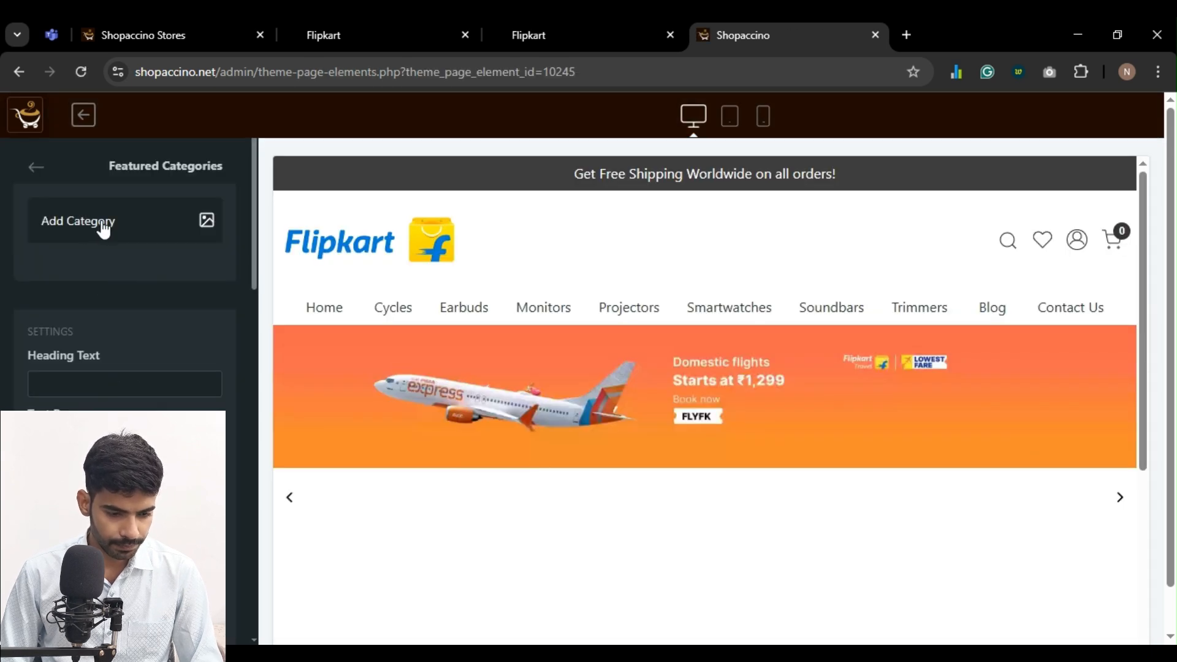
click(74, 387)
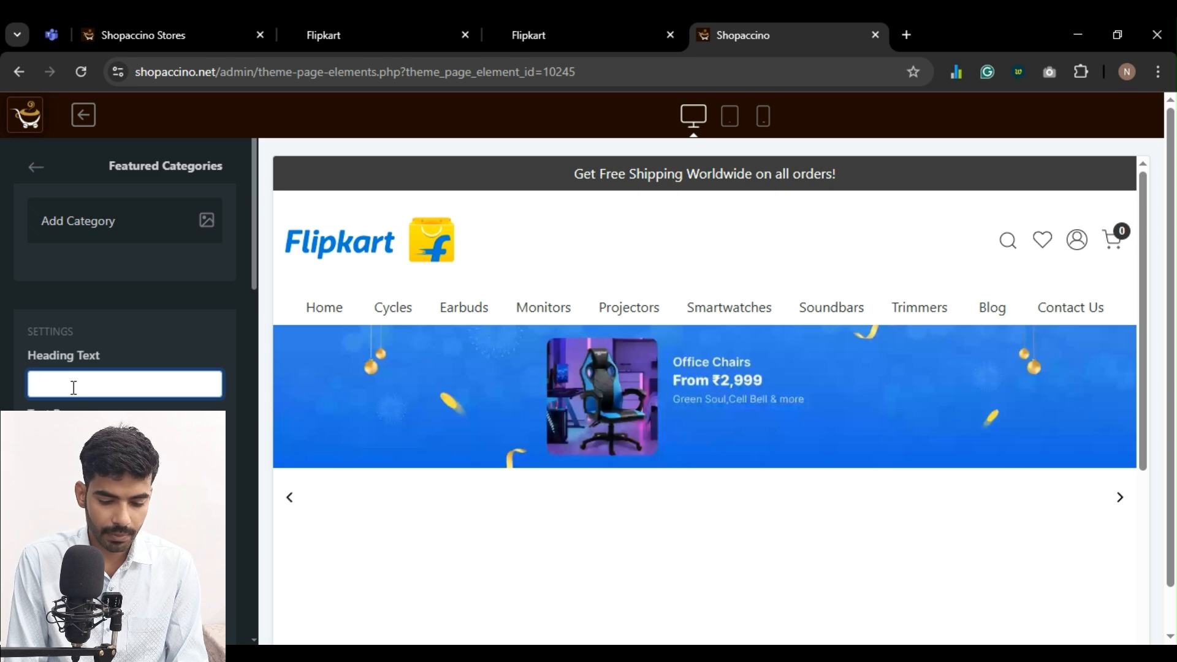
text(hop )
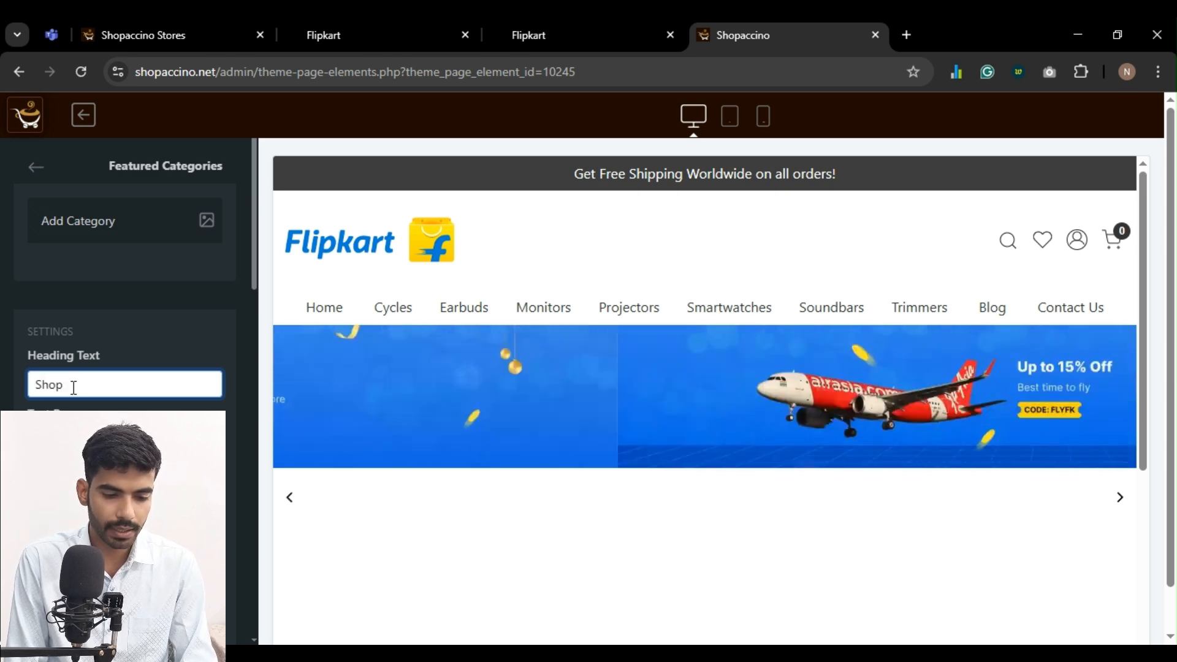
text(By Collection)
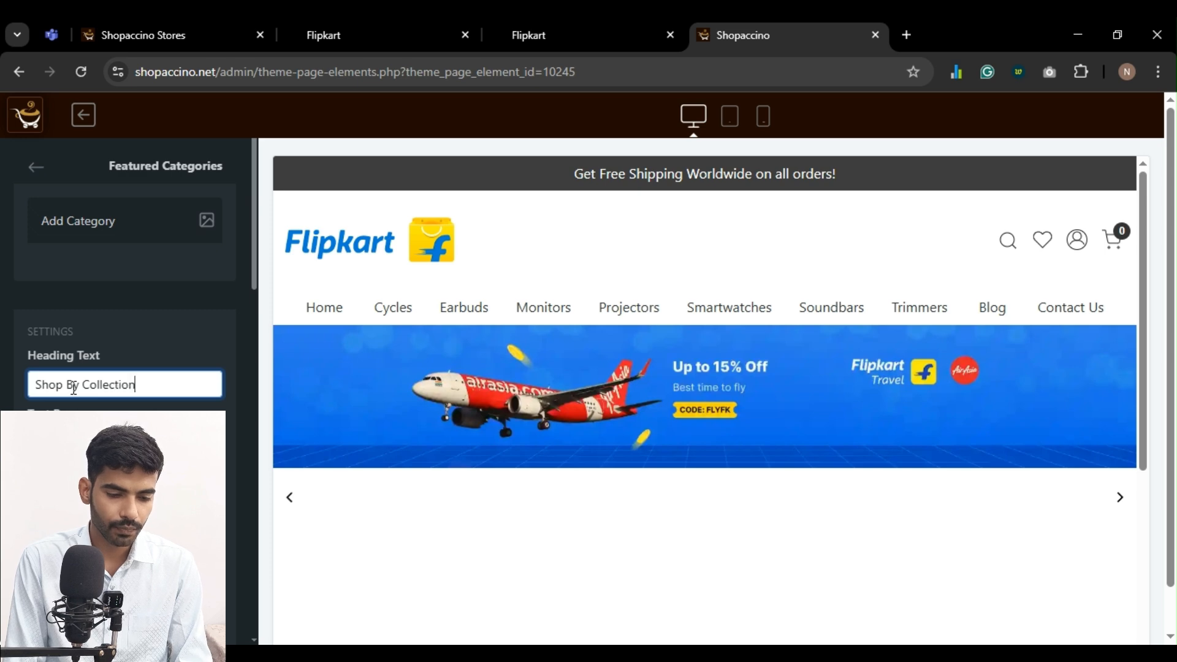
key(ctrl+BackSpace)
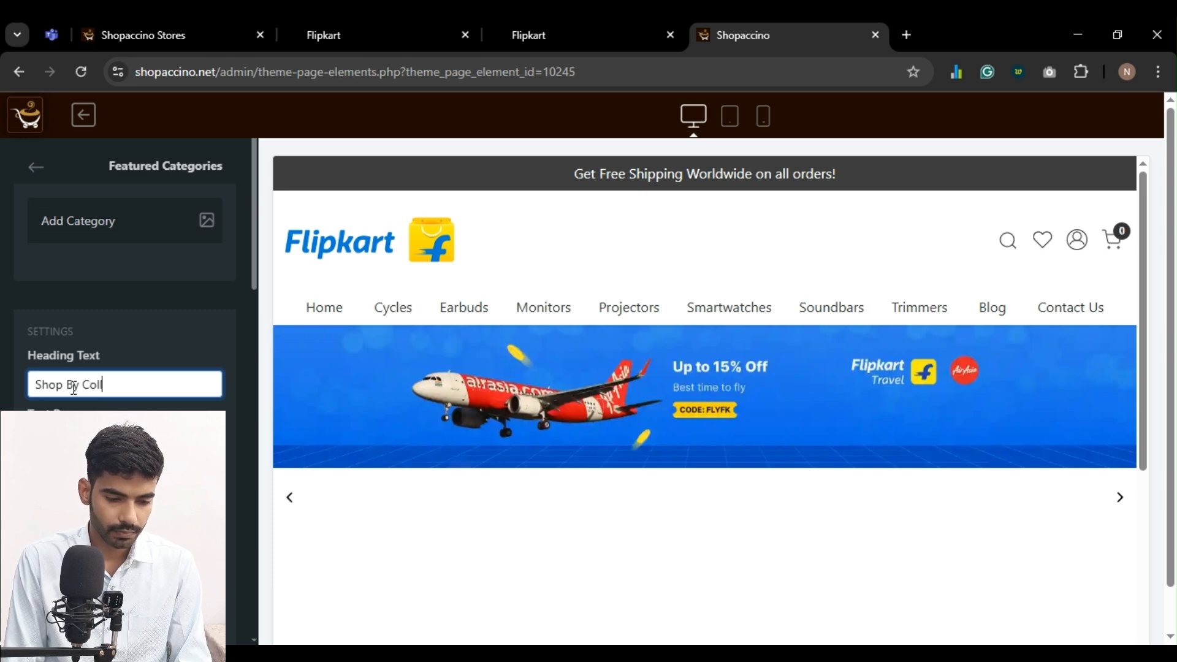
Review the Featured Categories layout, background and style settings, and check the storefront home page
scroll(72, 388, down, 10)
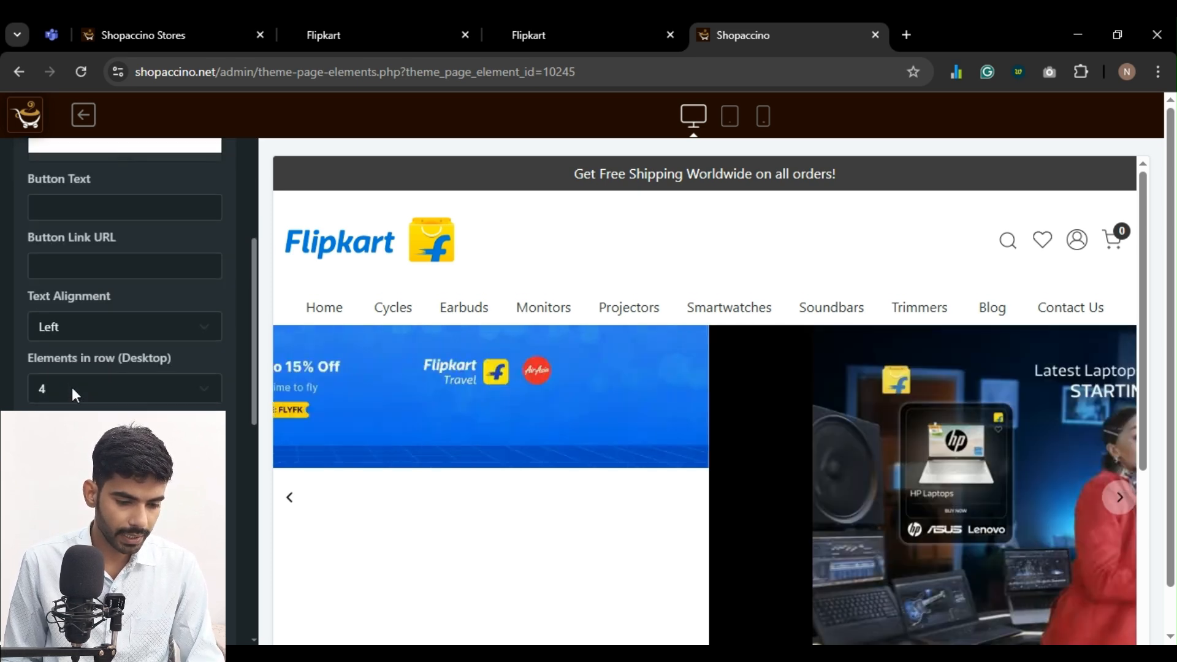
scroll(95, 336, up, 1)
scroll(105, 340, down, 8)
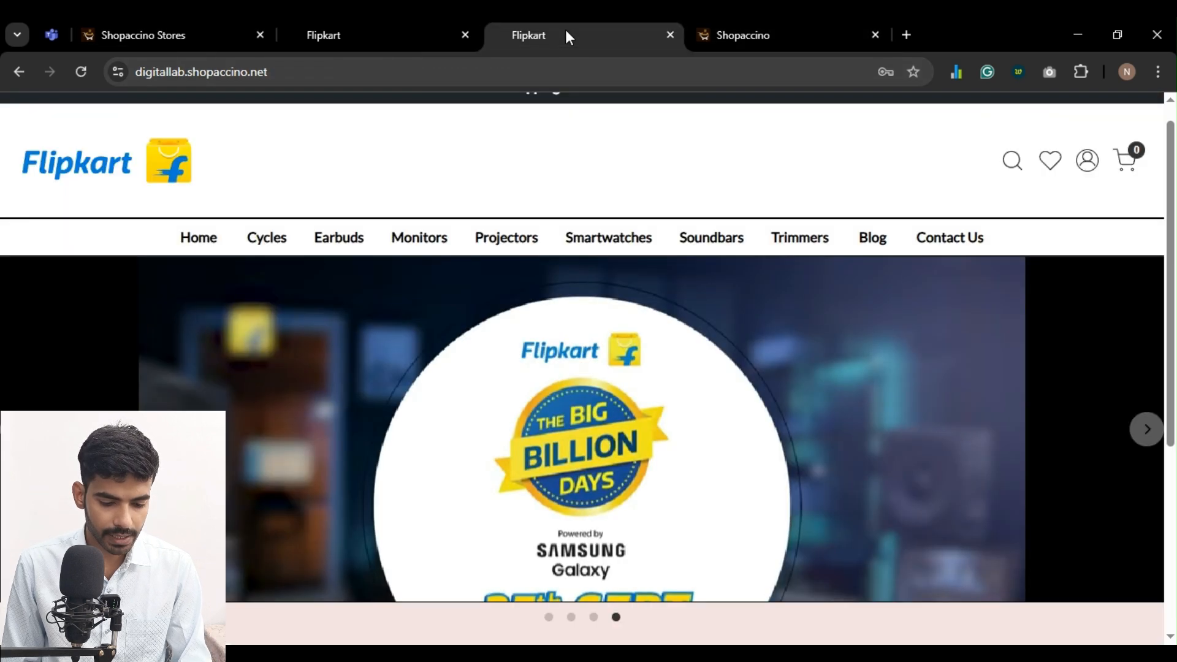
click(565, 35)
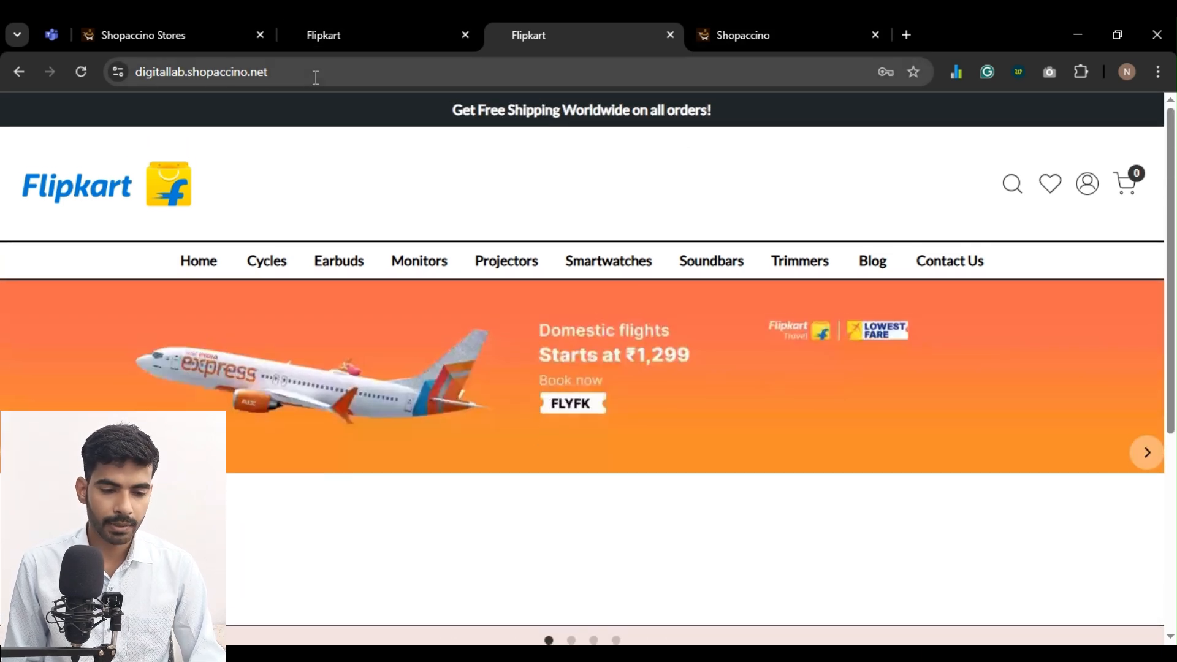
click(722, 36)
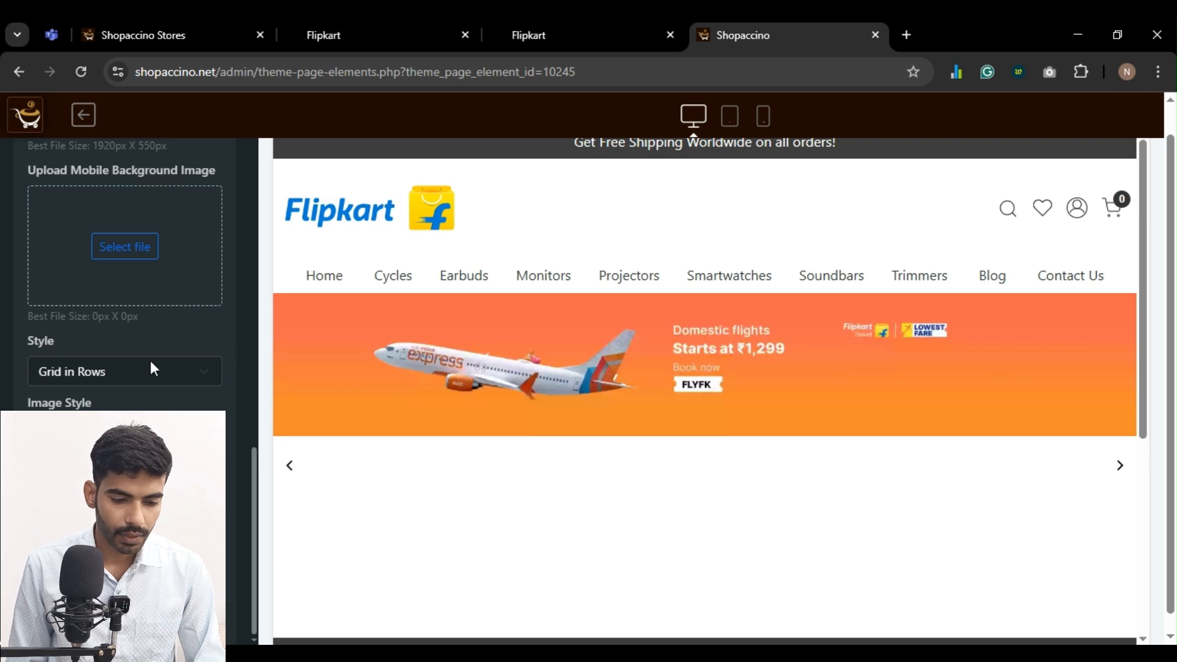
scroll(148, 350, up, 2)
scroll(146, 347, down, 2)
scroll(146, 347, up, 5)
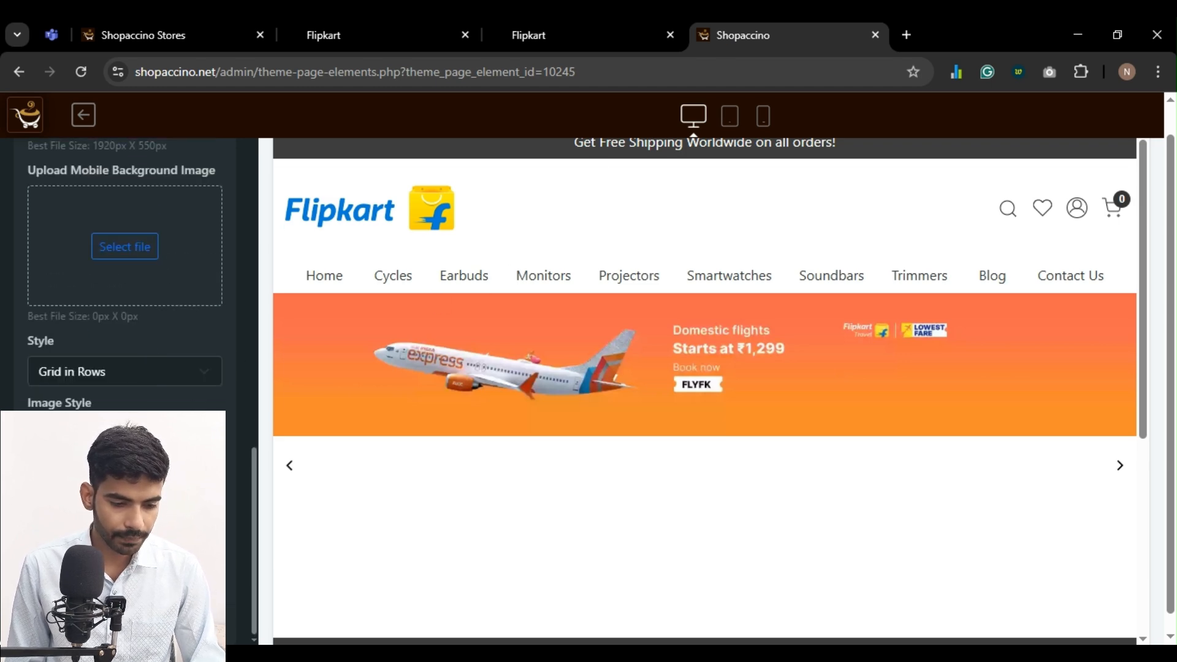
scroll(166, 263, up, 1)
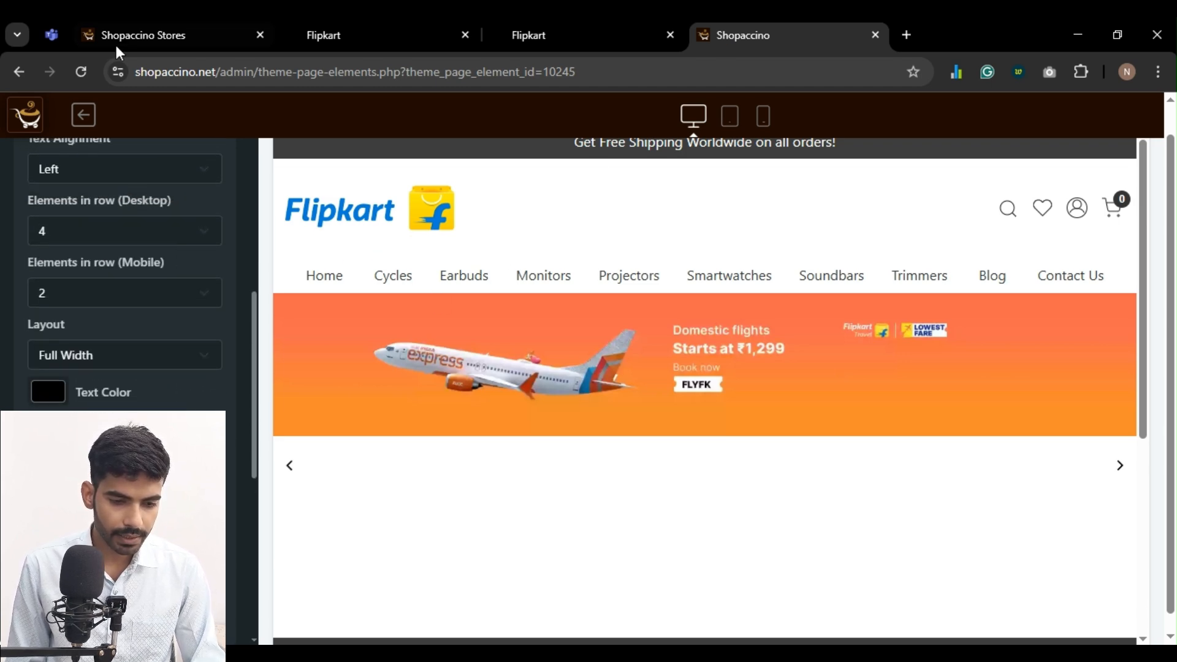
Go to the store's product categories list and open the categories, from Cycles up to Trimmers, for editing in separate tabs
click(151, 35)
click(72, 324)
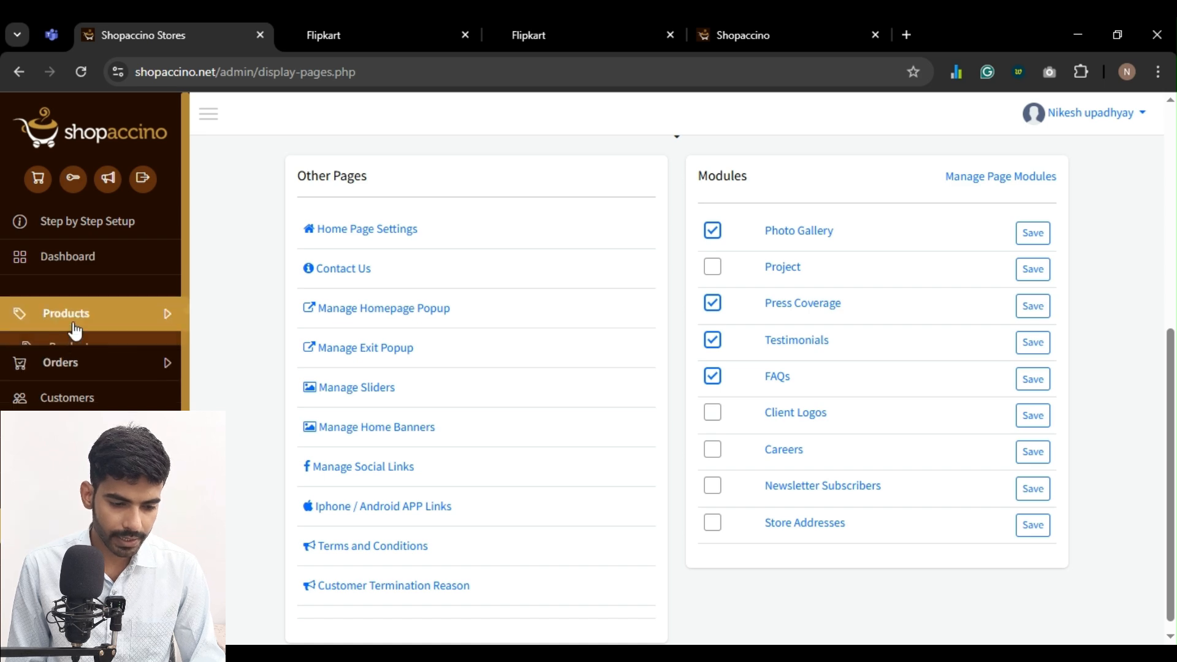
click(80, 376)
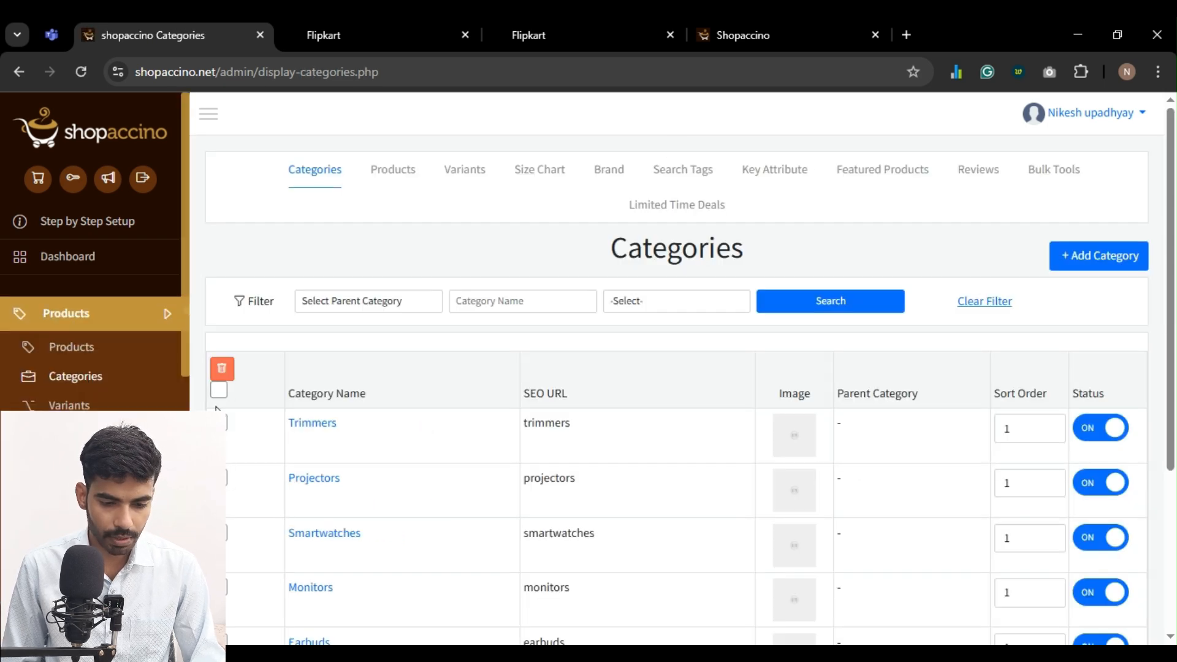
scroll(347, 421, down, 2)
scroll(325, 317, down, 1)
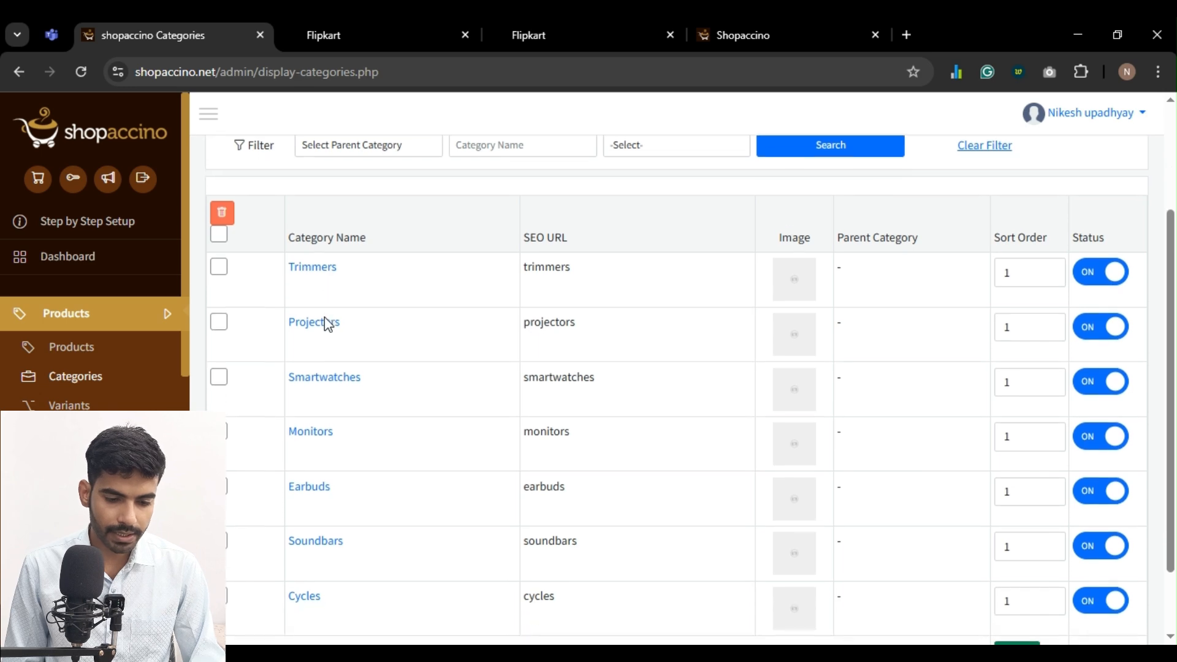
scroll(323, 388, down, 2)
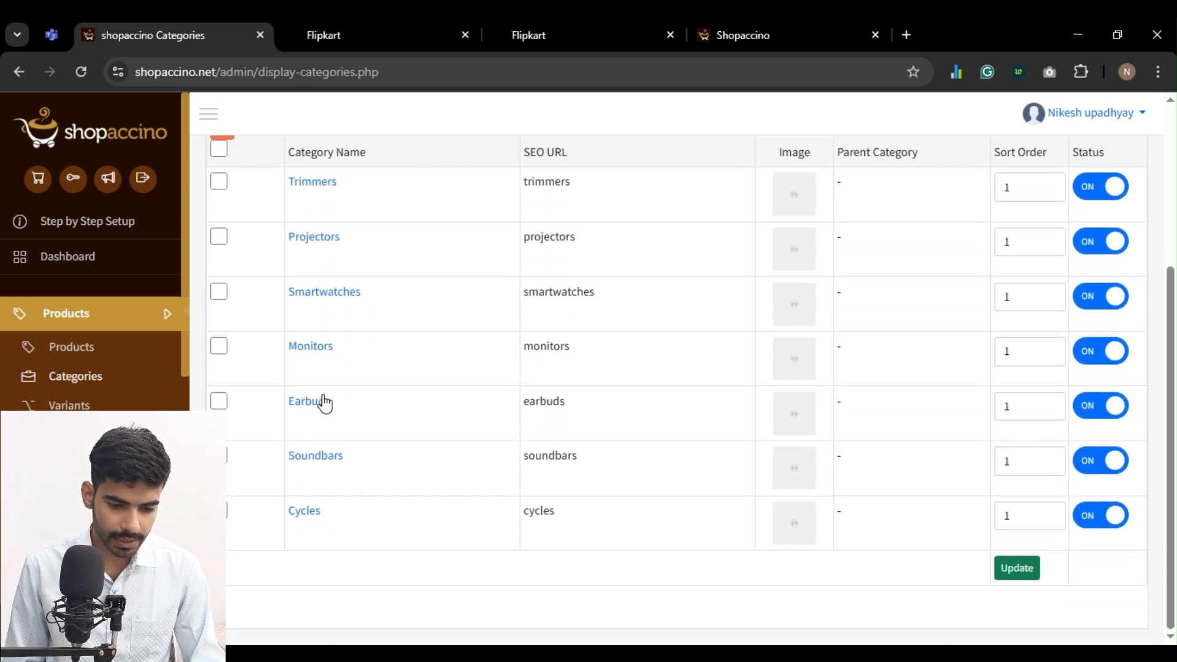
ctrl+click(310, 519)
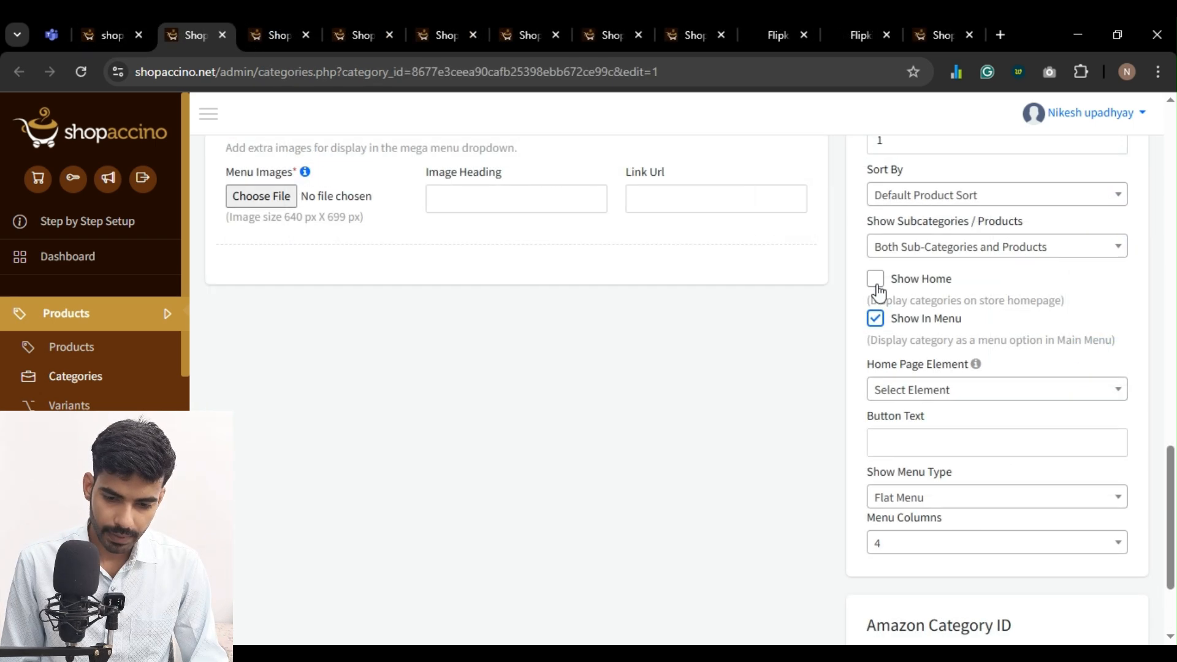
Enable Show Home for the Cycles category, assign it to the "Shop By Collection" home page element, and save
click(876, 281)
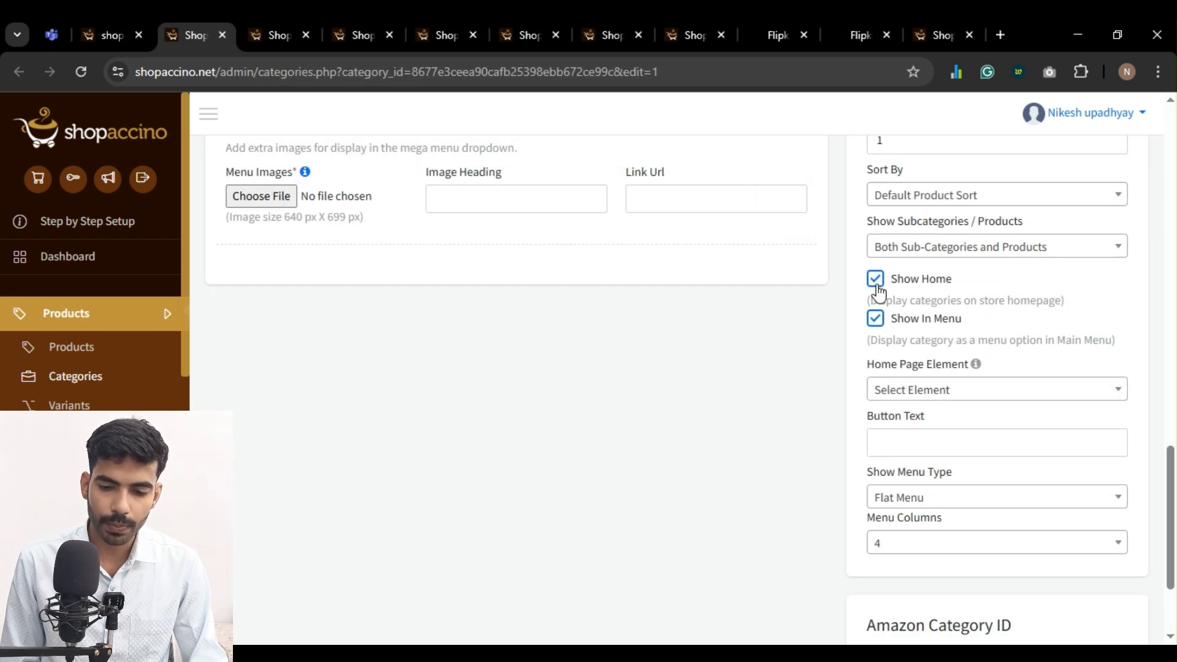
scroll(912, 385, down, 1)
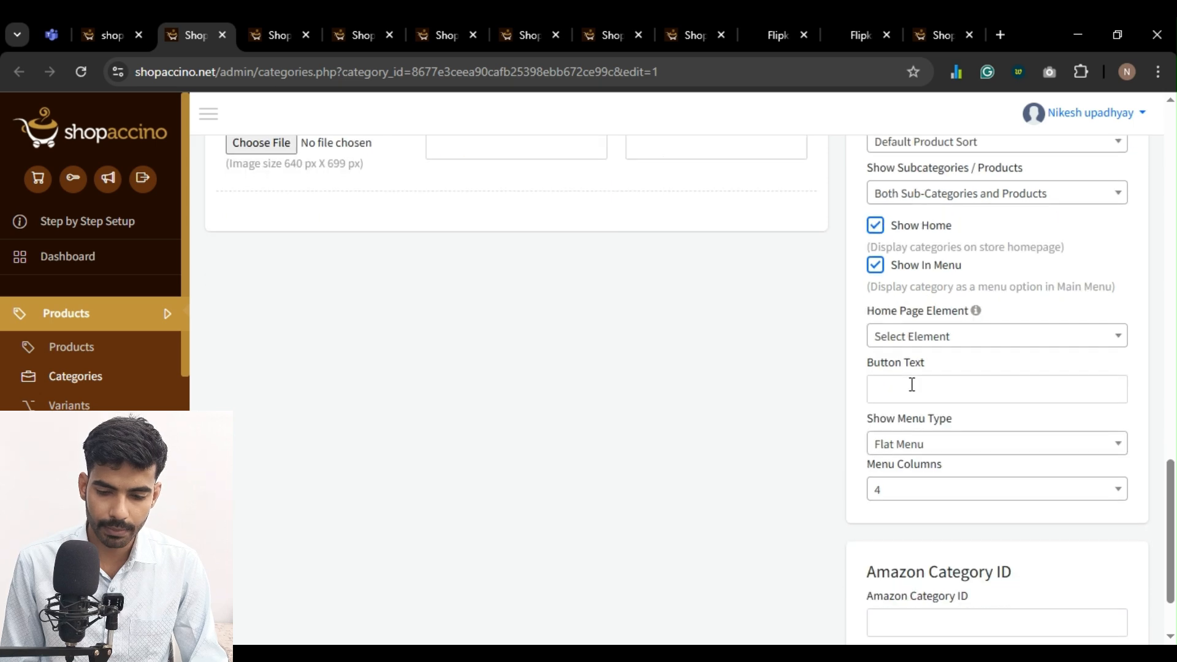
click(911, 336)
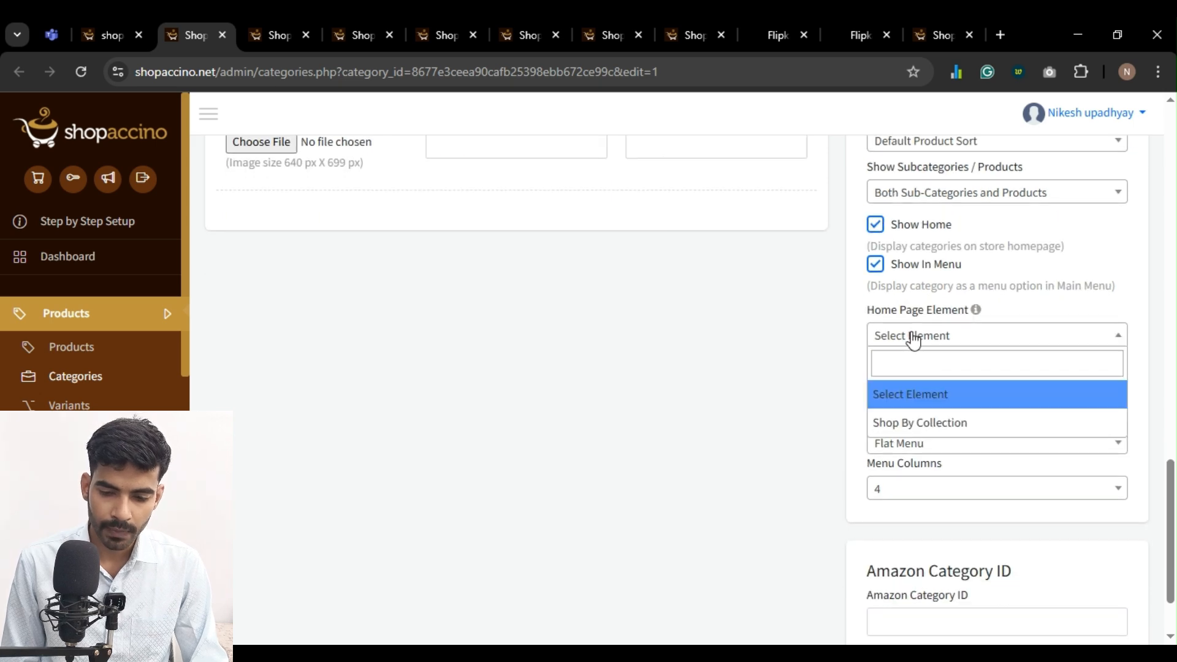
click(914, 429)
scroll(703, 461, down, 2)
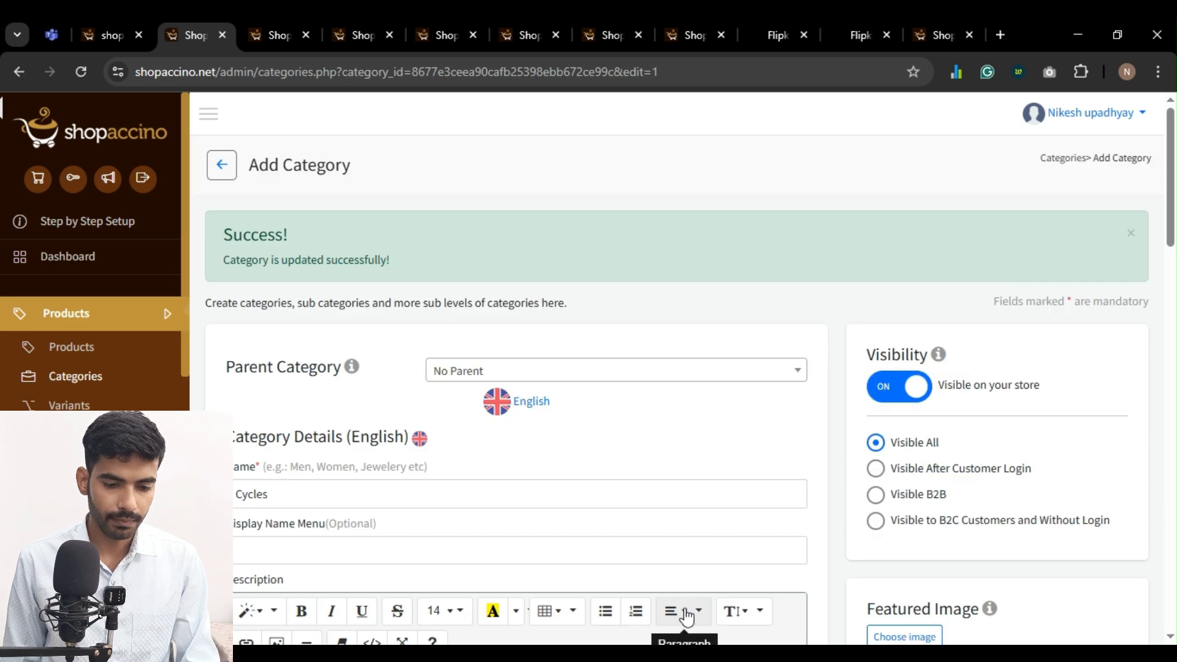
Enable Show Home for the Soundbars category and assign it to the "Shop By Collection" home page element
key(ctrl+Tab)
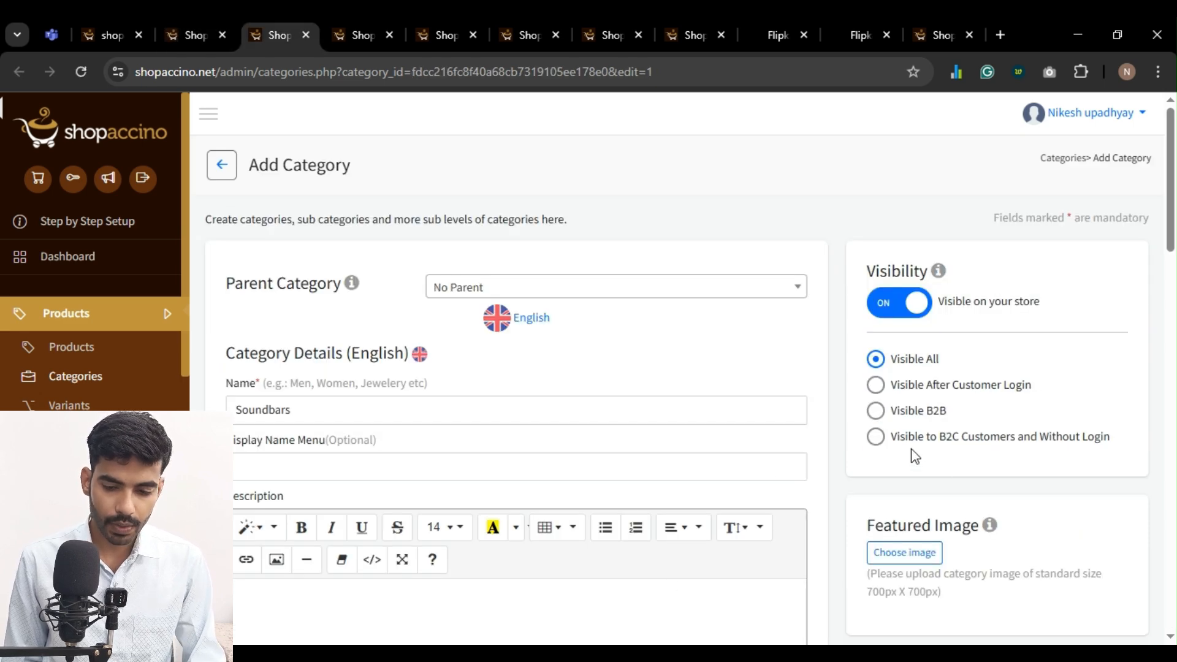
scroll(914, 456, down, 20)
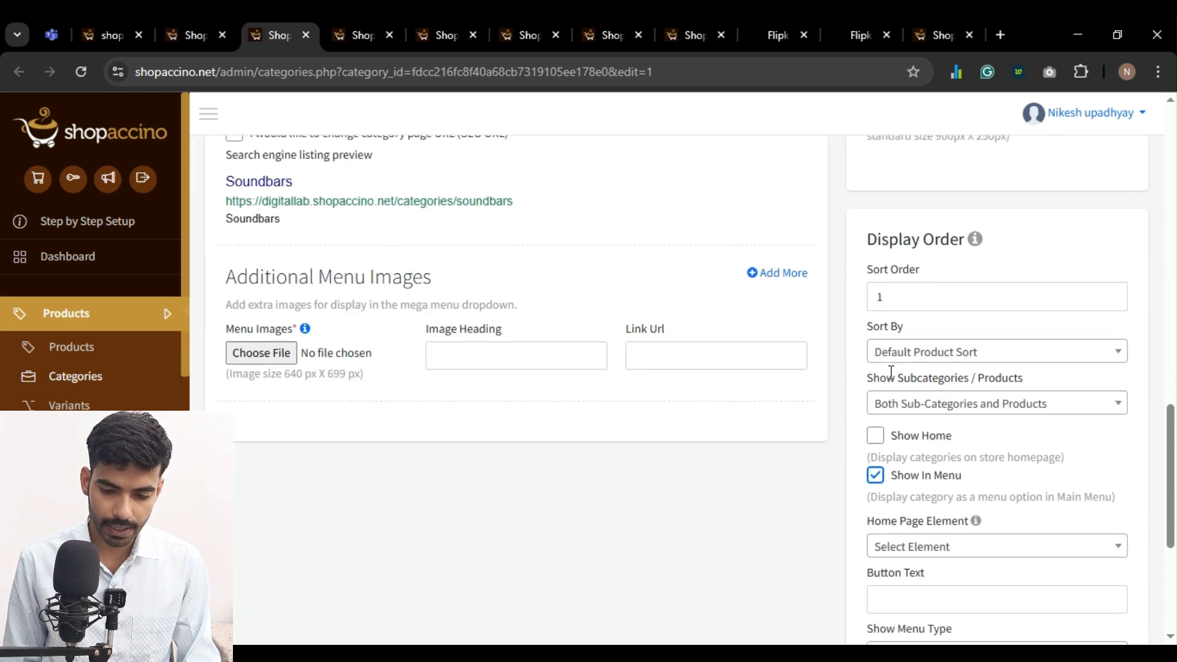
scroll(914, 438, down, 5)
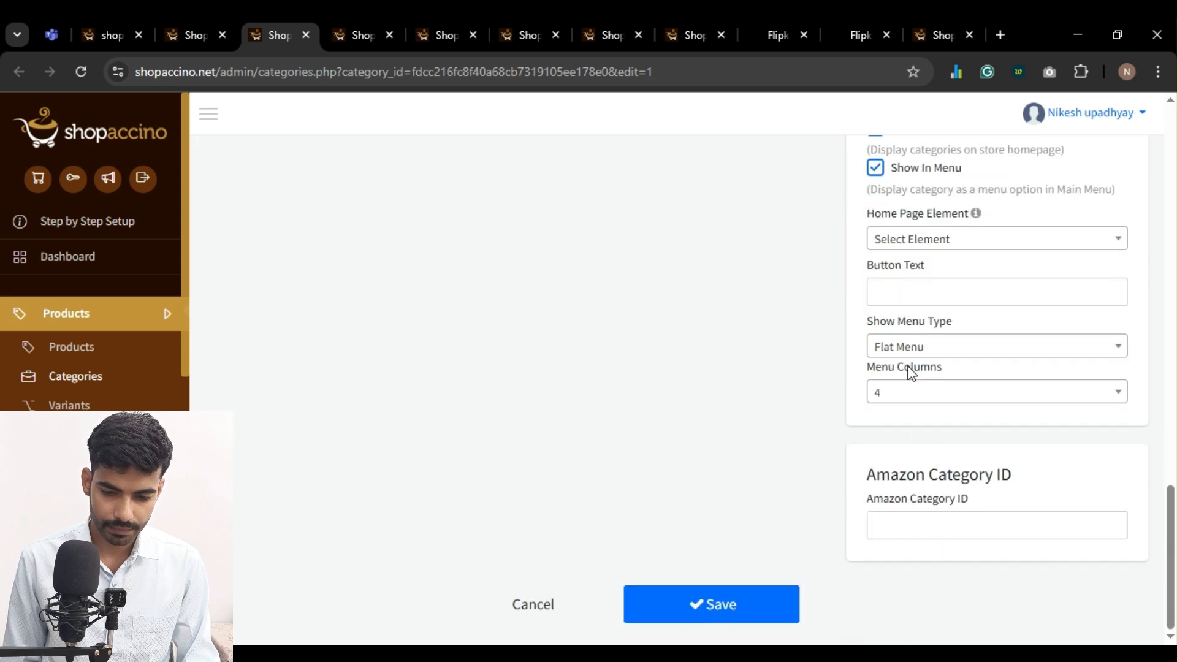
Close the tabs of the updated categories, starting from Cycles
click(195, 35)
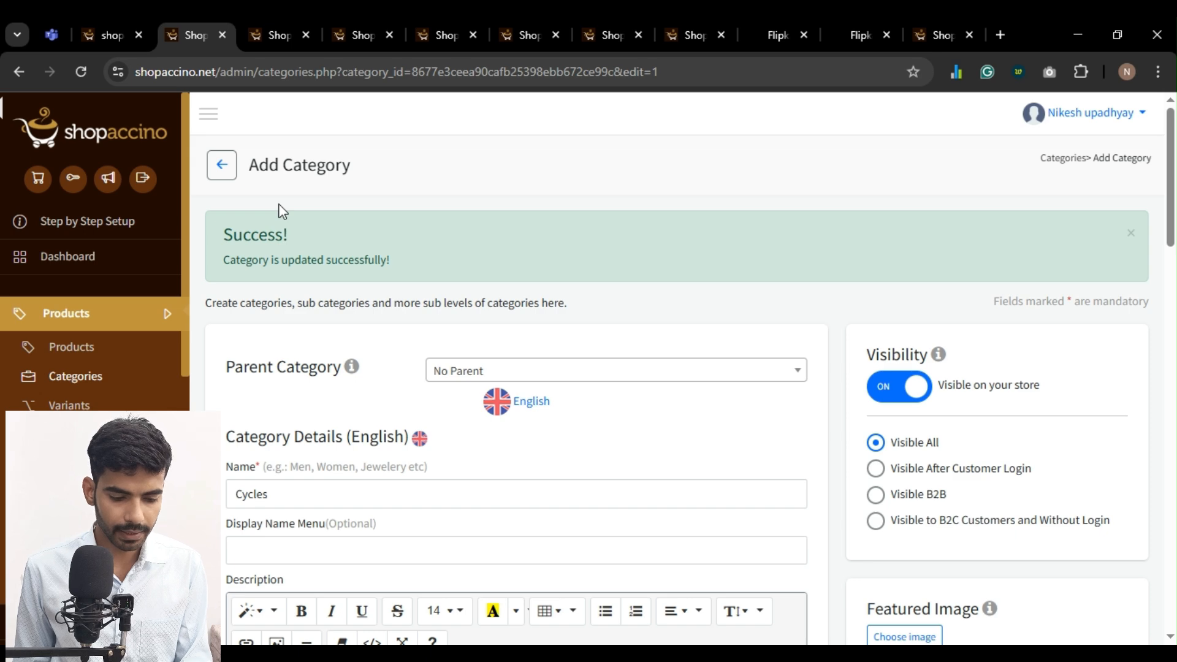
key(ctrl+w)
key(ctrl+w)
key(ctrl+w)
key(ctrl+w)
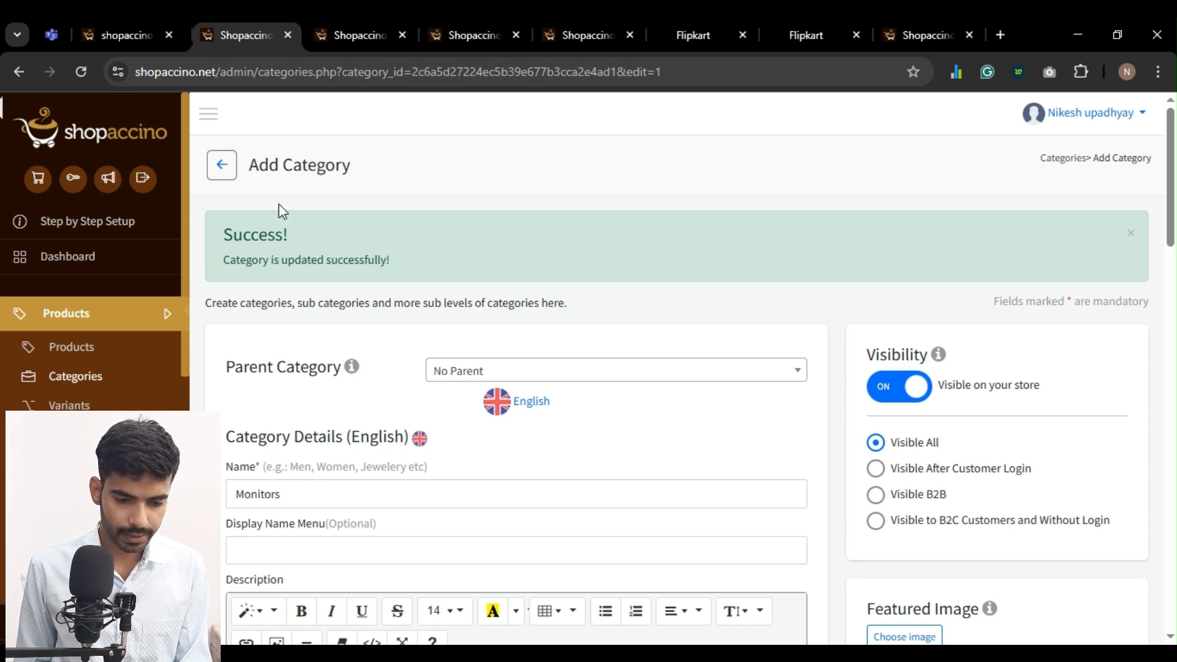
key(ctrl+w)
key(ctrl+w)
key(ctrl+w)
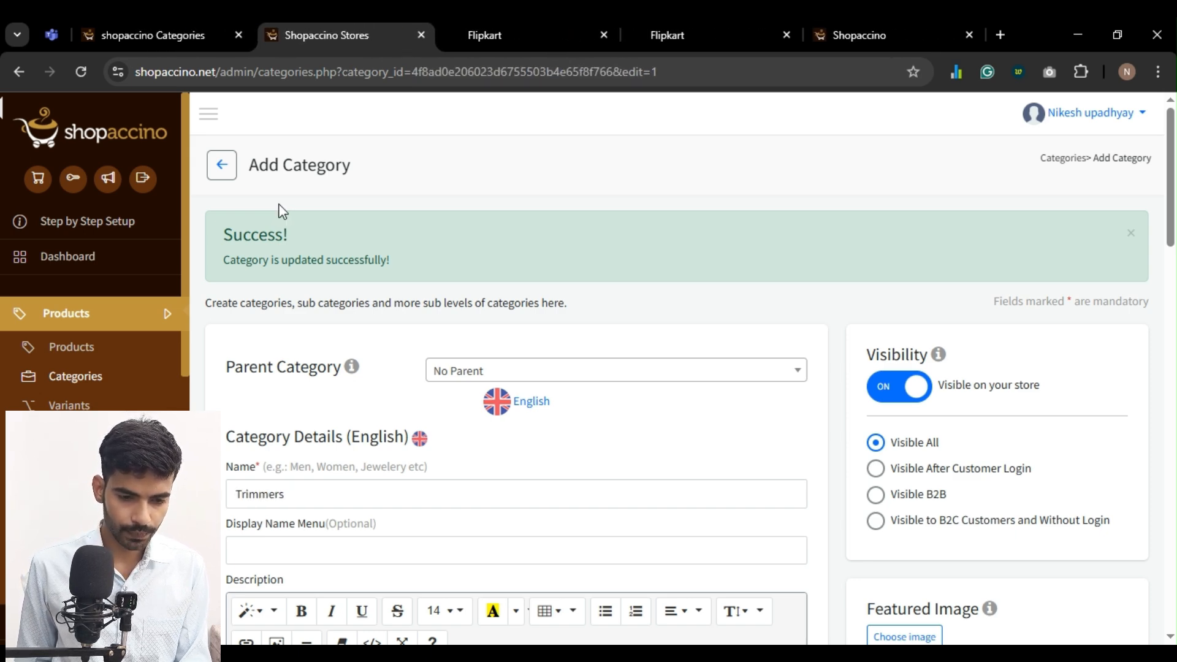
Check the Shop By Collection section on the reloaded storefront home page
key(ctrl+Tab)
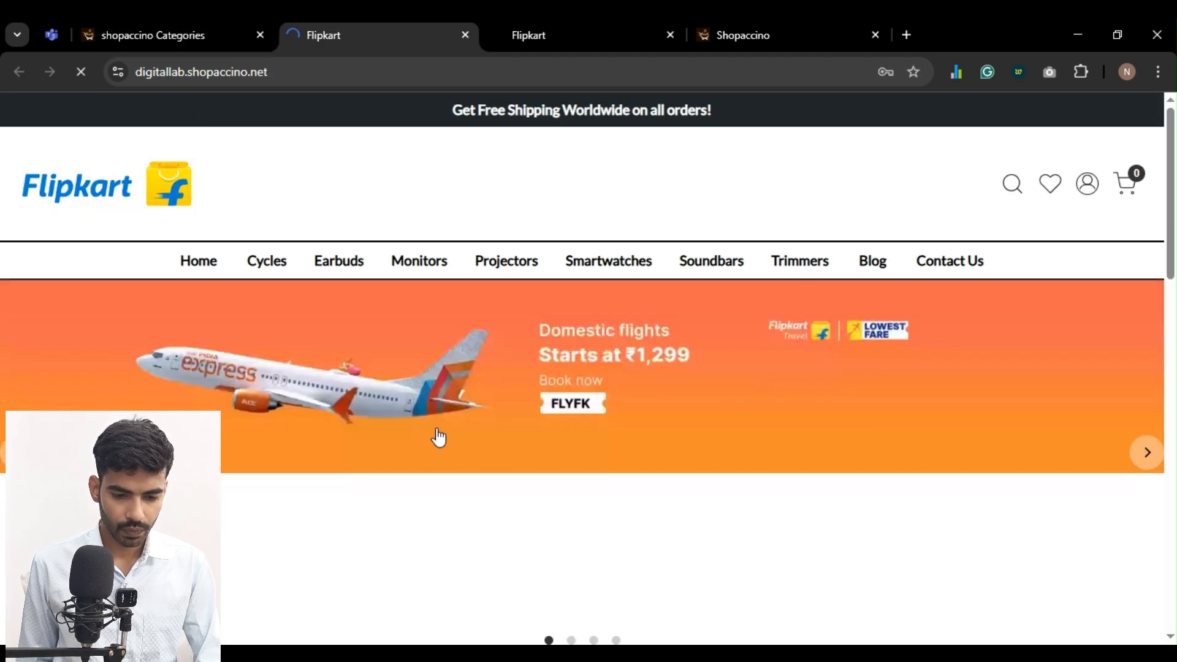
scroll(484, 466, down, 5)
scroll(303, 368, down, 1)
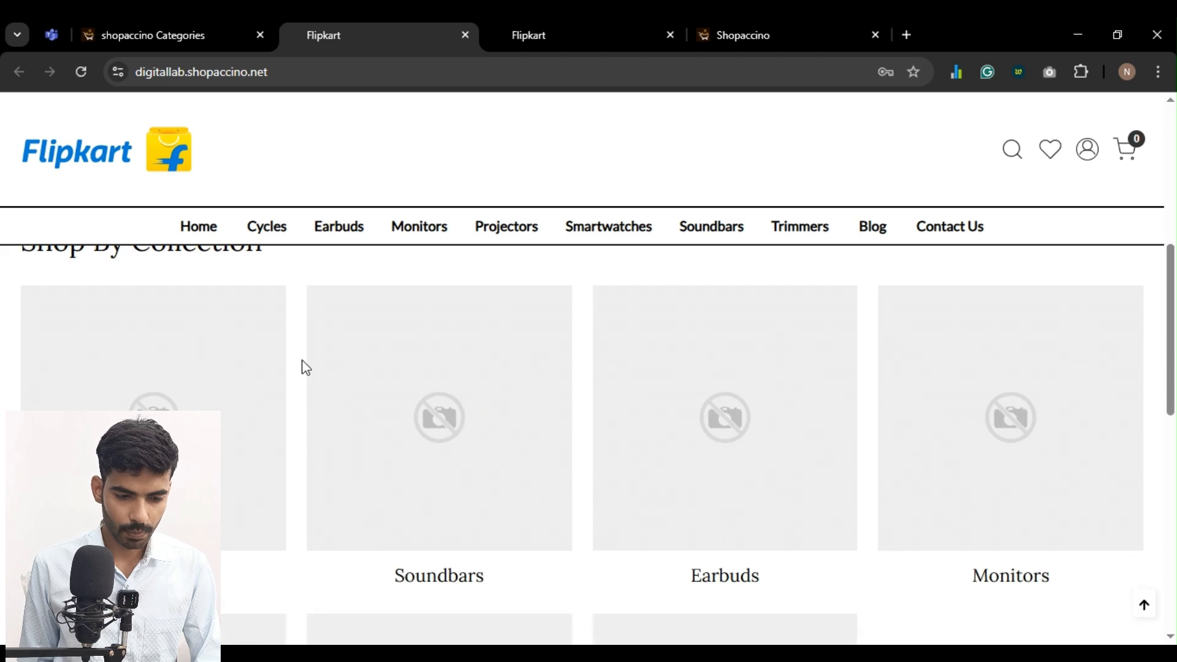
scroll(246, 343, up, 1)
scroll(435, 467, down, 2)
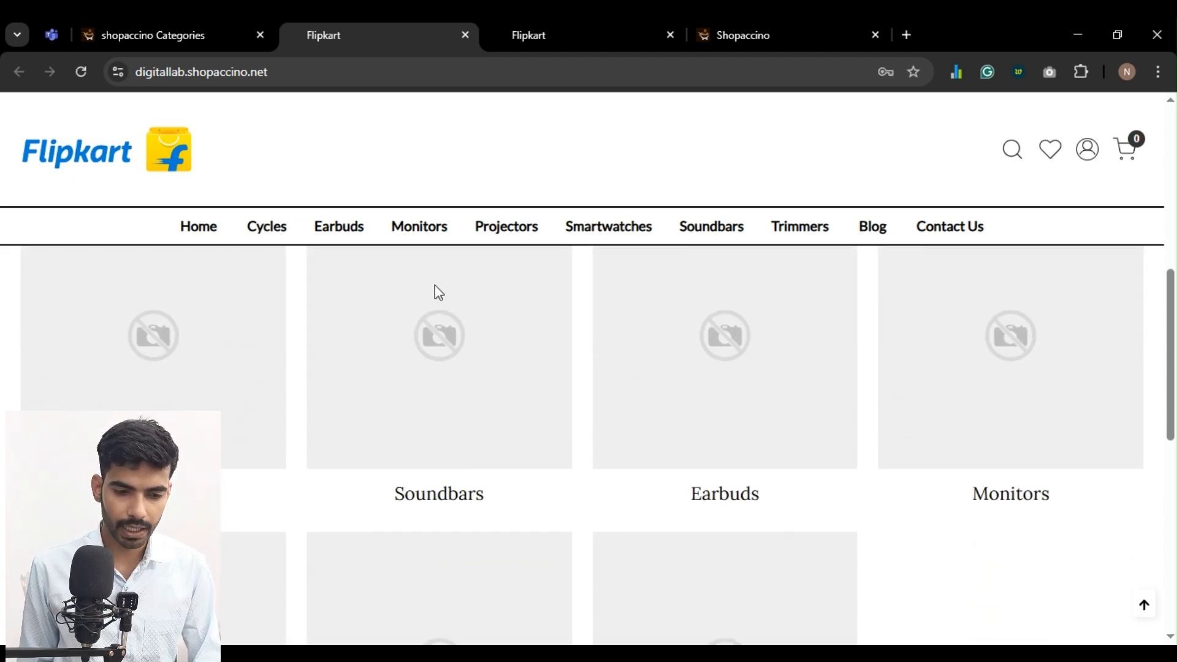
Reopen the previously closed category editing tabs
click(150, 34)
click(395, 165)
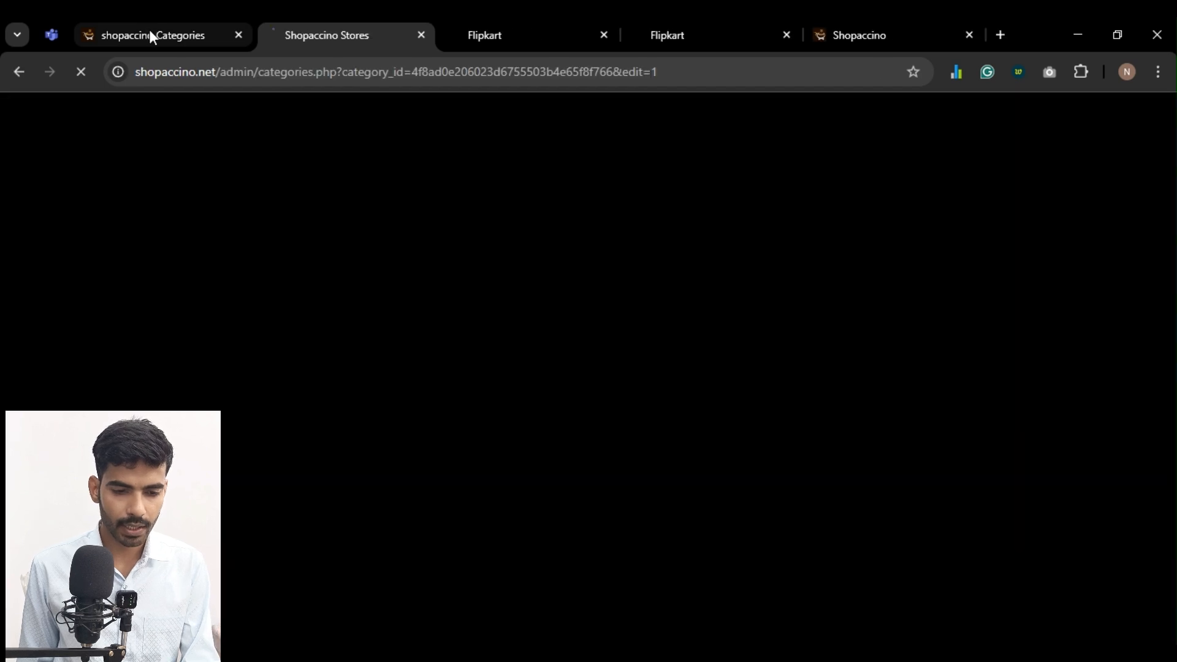
click(149, 34)
click(395, 165)
click(123, 34)
click(397, 167)
click(116, 35)
click(397, 167)
key(ctrl+shift+t)
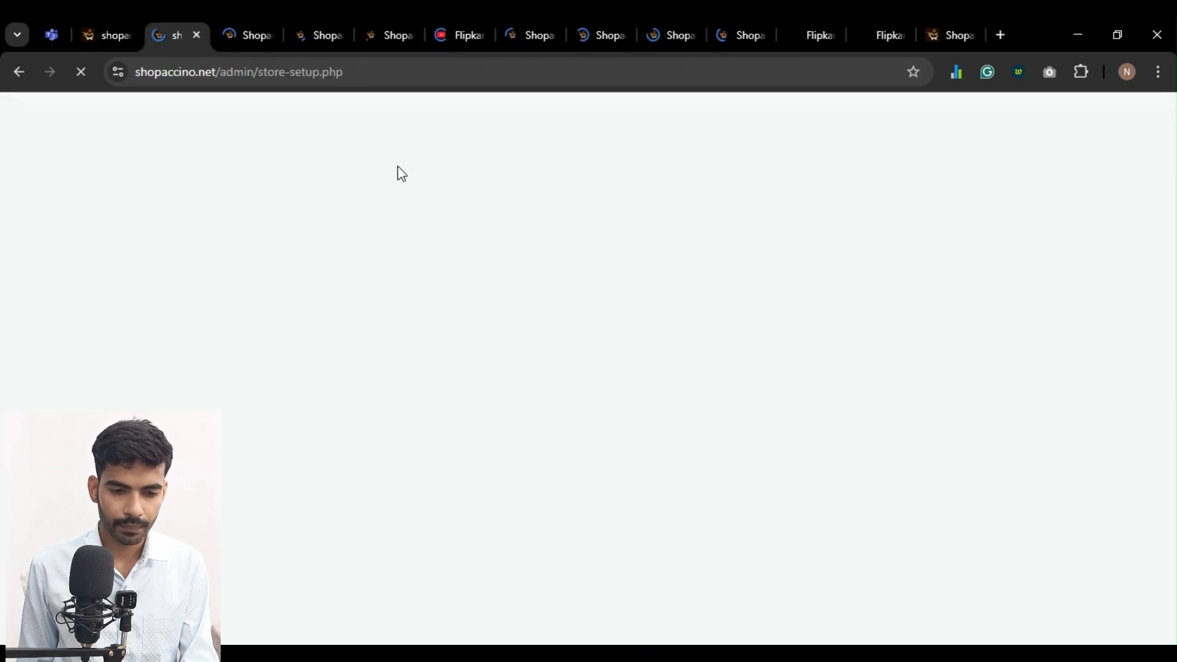
Close the store setup tab, upload a bicycle photo as the Cycles category's featured image and save the category
key(ctrl+w)
key(ctrl+Tab)
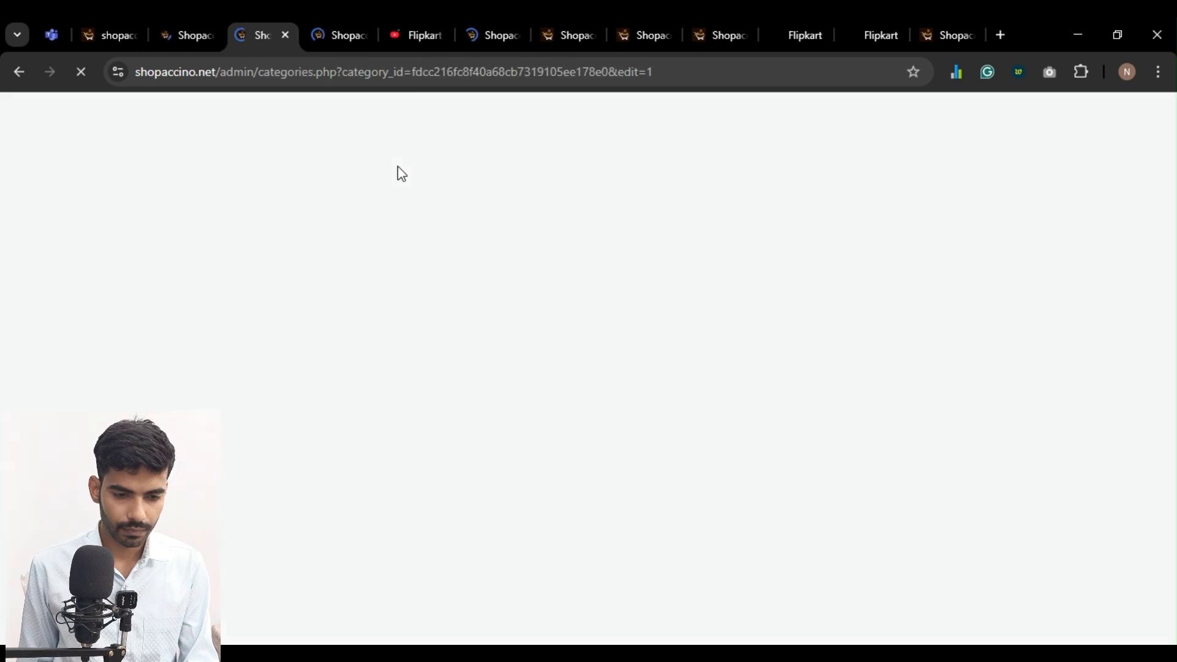
click(175, 27)
scroll(513, 234, down, 5)
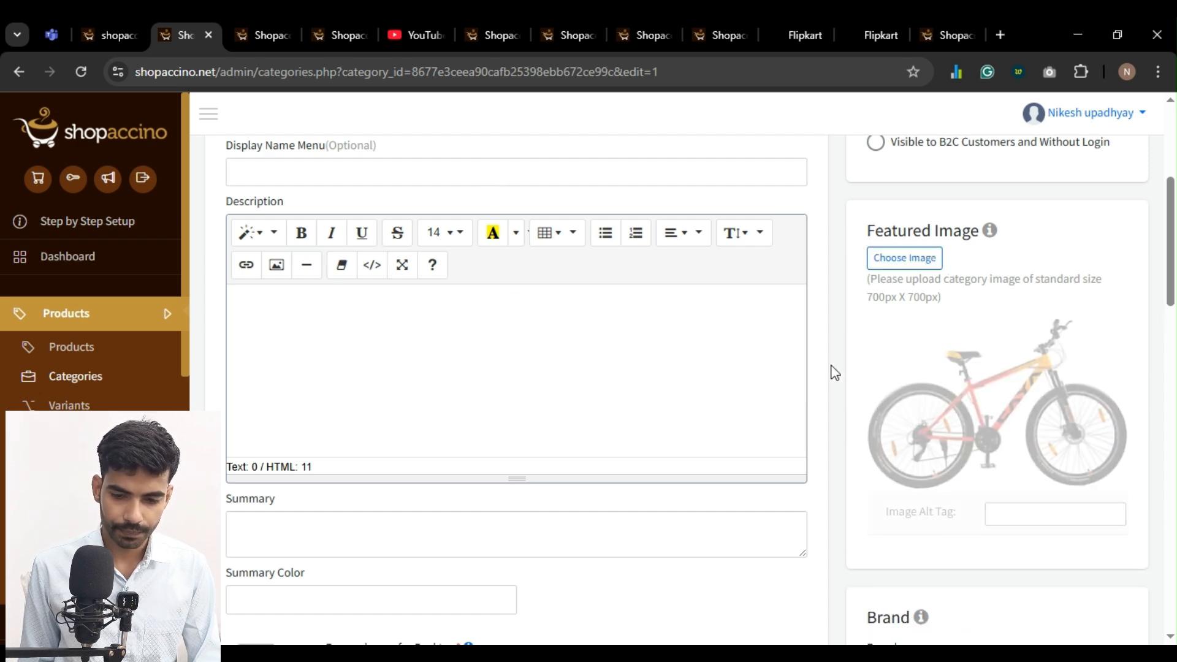
scroll(831, 370, down, 15)
scroll(885, 427, down, 8)
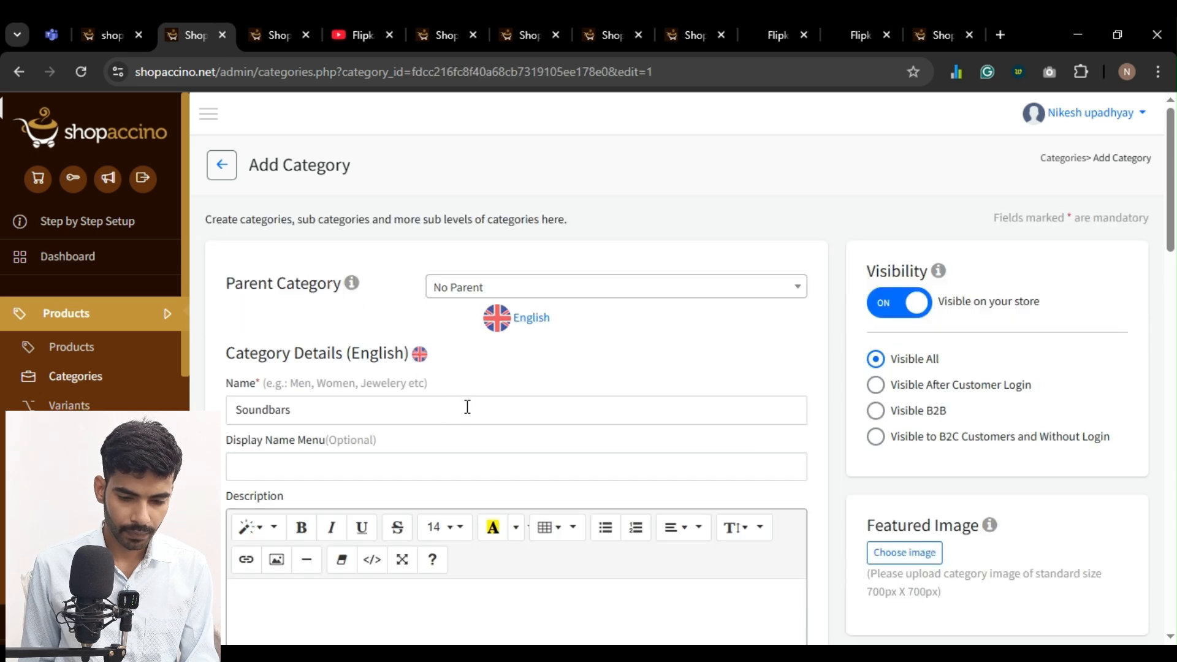
Upload a soundbar photo as the Soundbars category's featured image, save the category and close its tab
scroll(674, 429, down, 3)
click(897, 482)
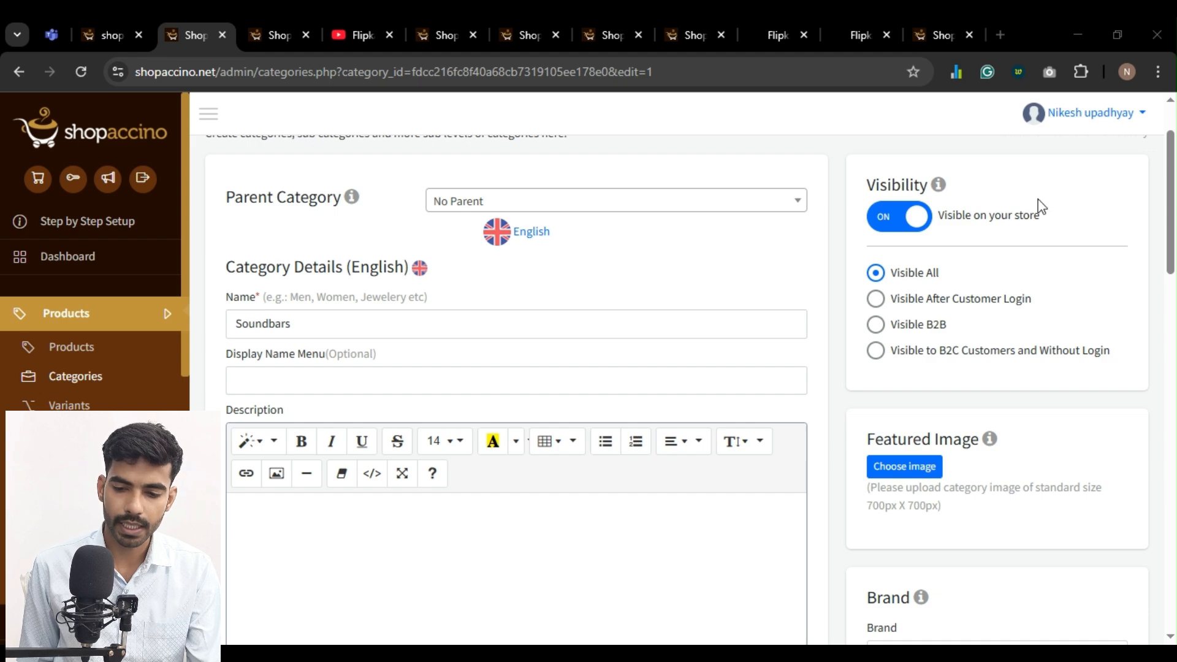
scroll(828, 424, down, 8)
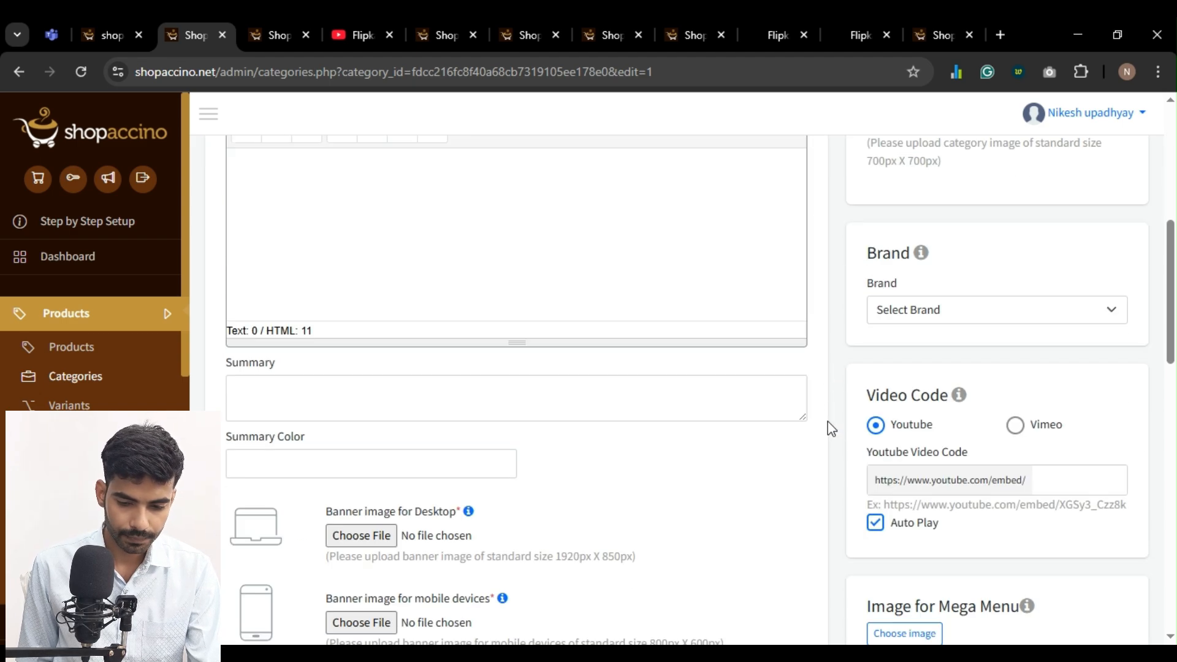
scroll(831, 429, down, 10)
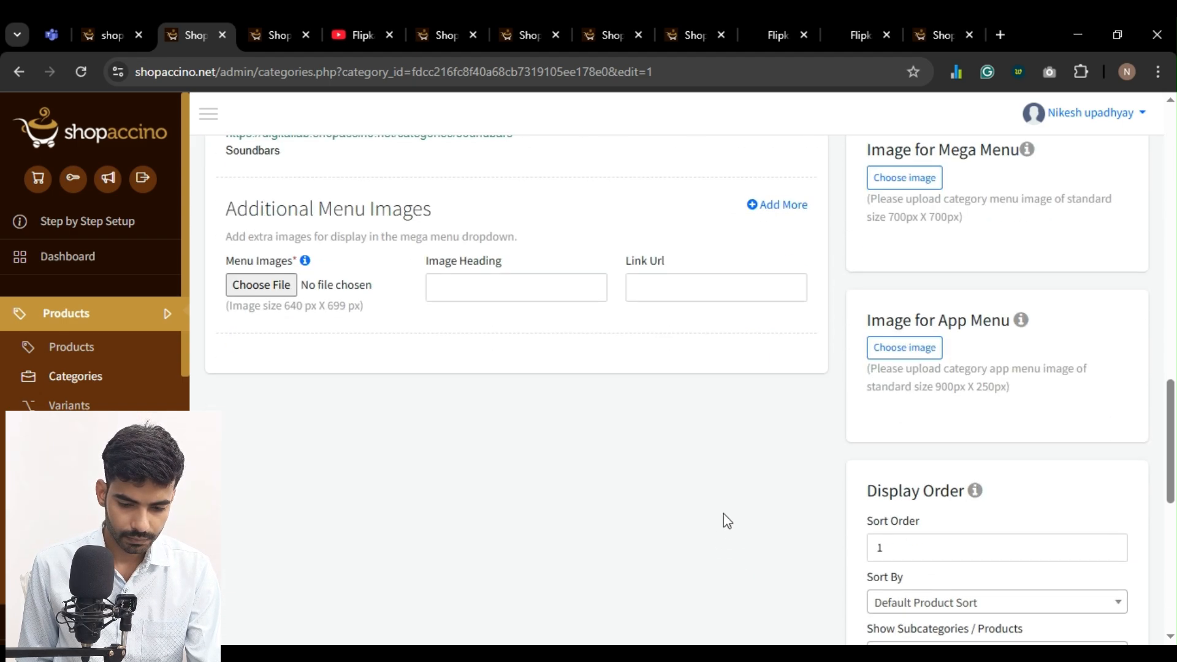
scroll(711, 552, down, 6)
click(717, 607)
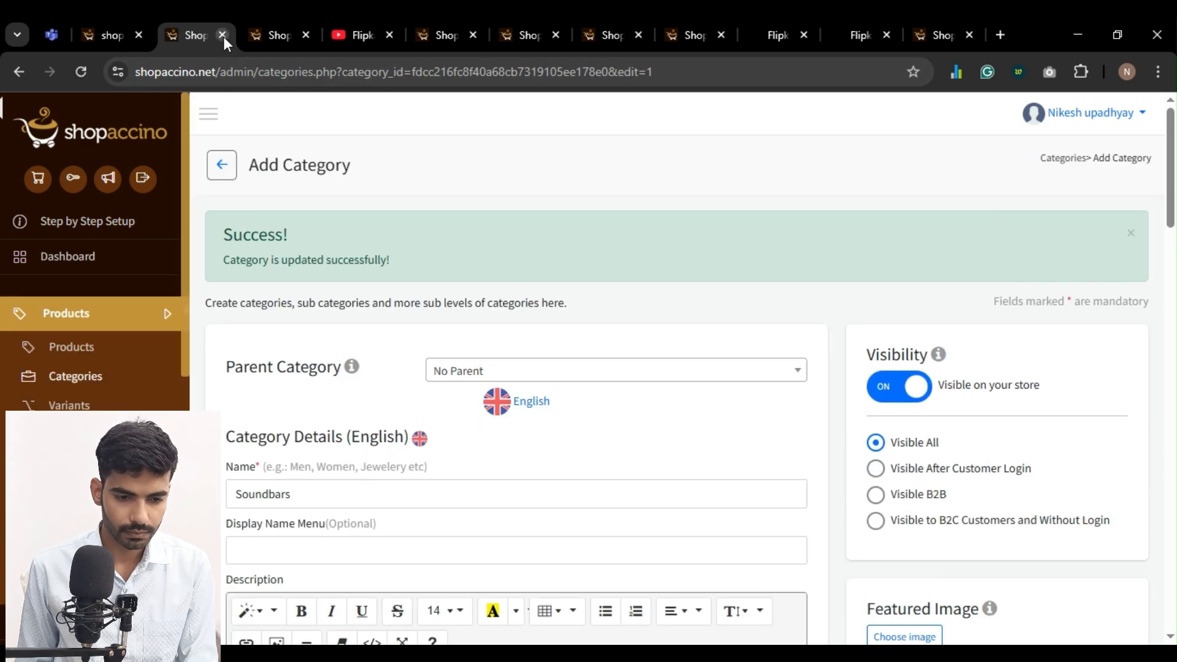
click(223, 36)
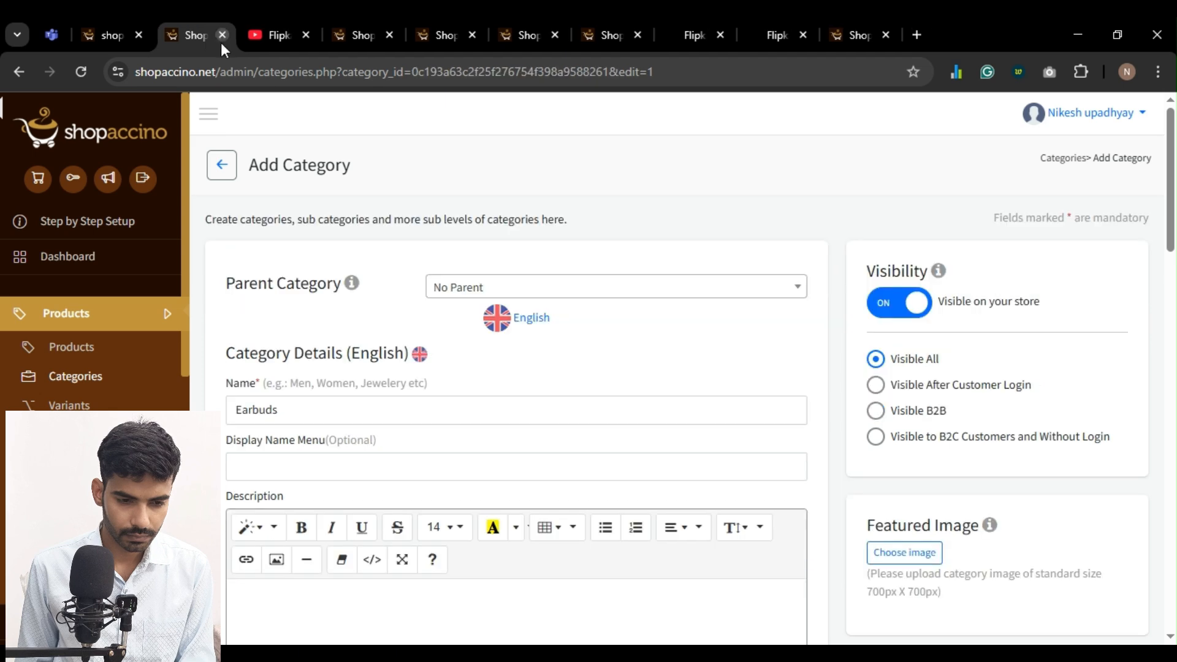
Upload a photo of blue earbuds as the Earbuds category's featured image and save the category
scroll(844, 392, down, 5)
click(906, 297)
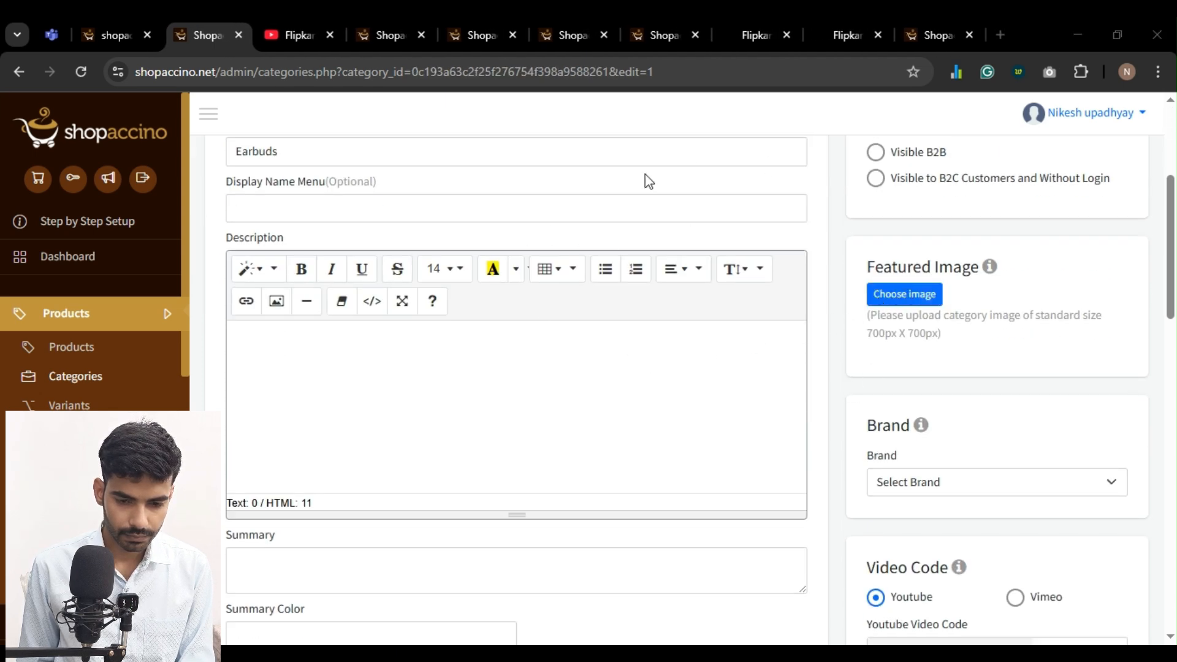
scroll(616, 407, down, 10)
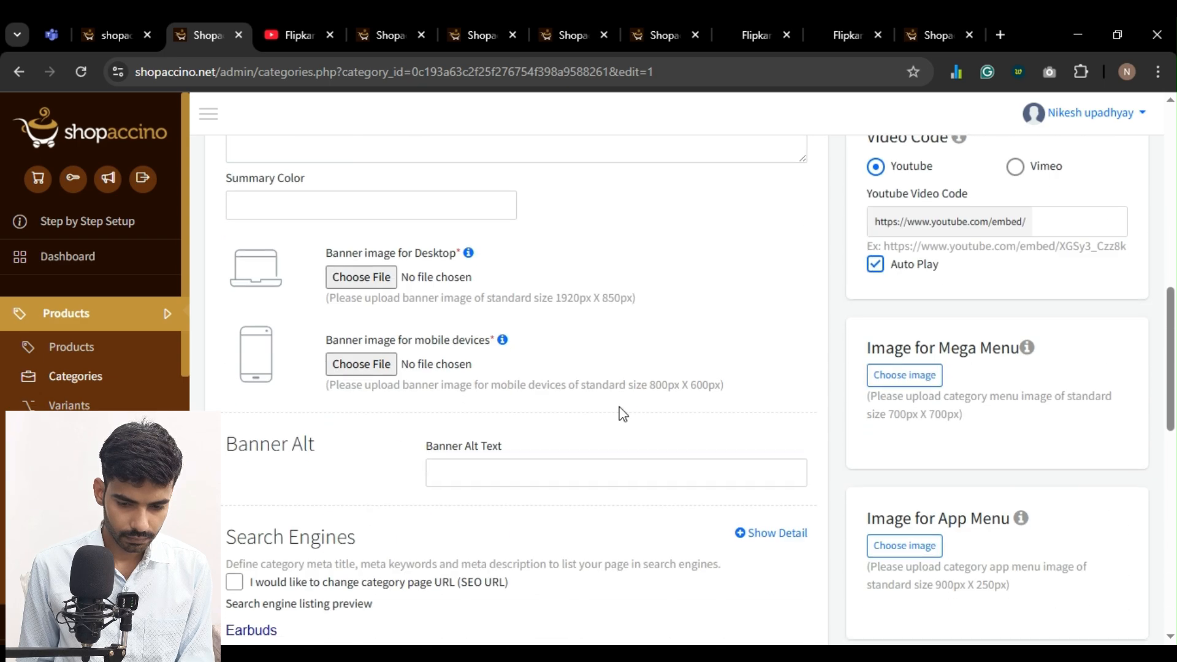
scroll(620, 406, up, 7)
scroll(660, 412, down, 17)
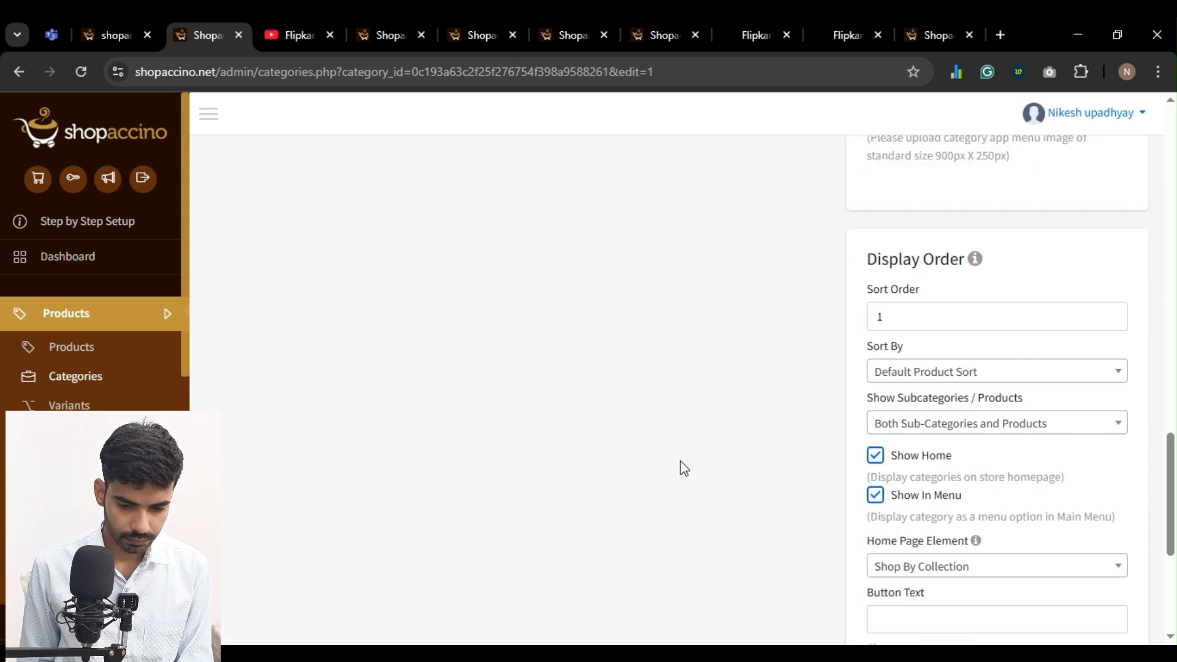
scroll(723, 543, down, 1)
click(725, 607)
Close the YouTube tab, upload a monitor photo as the Monitors category's featured image and save the category
key(ctrl+Tab)
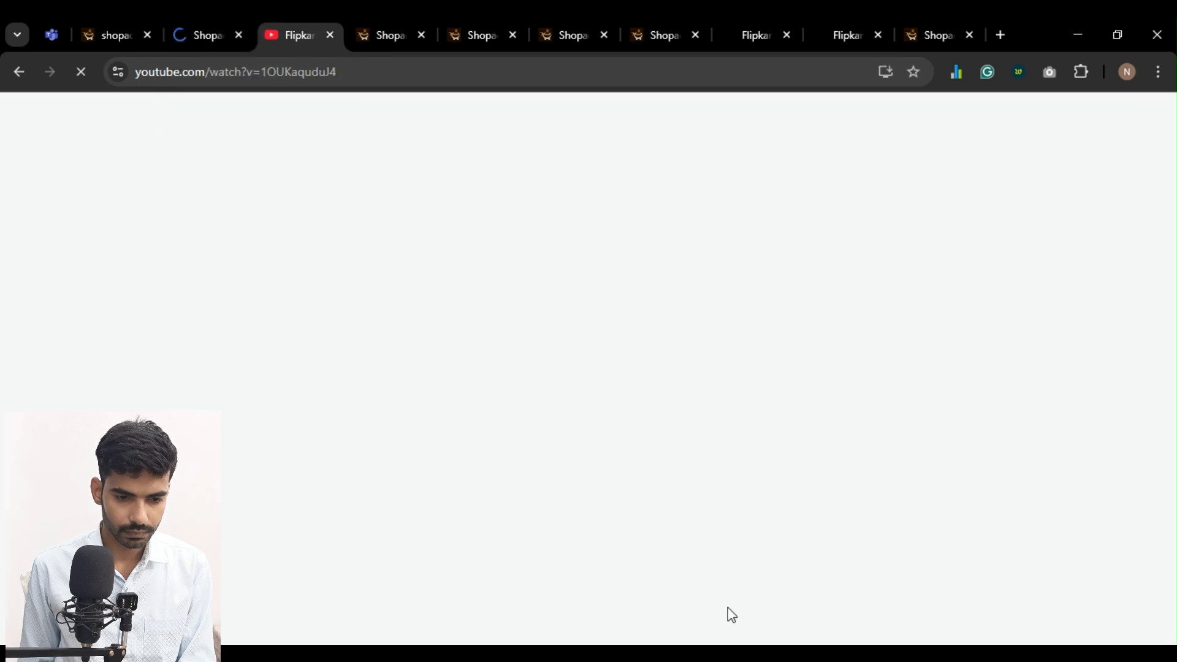
key(ctrl+w)
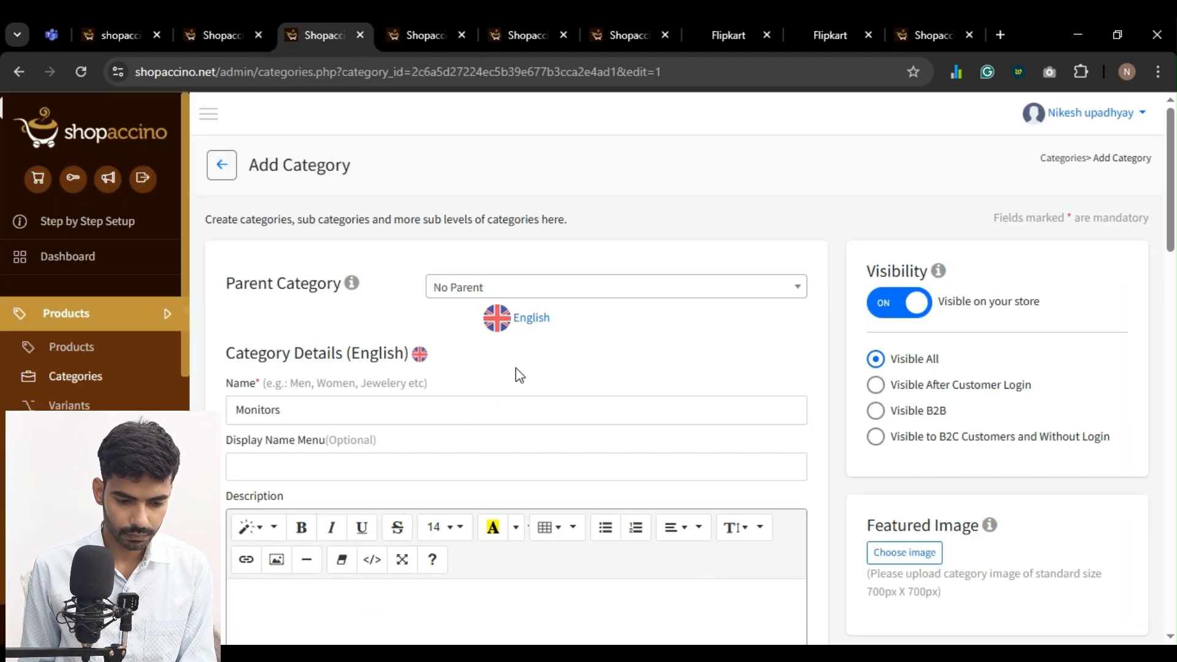
scroll(858, 384, down, 3)
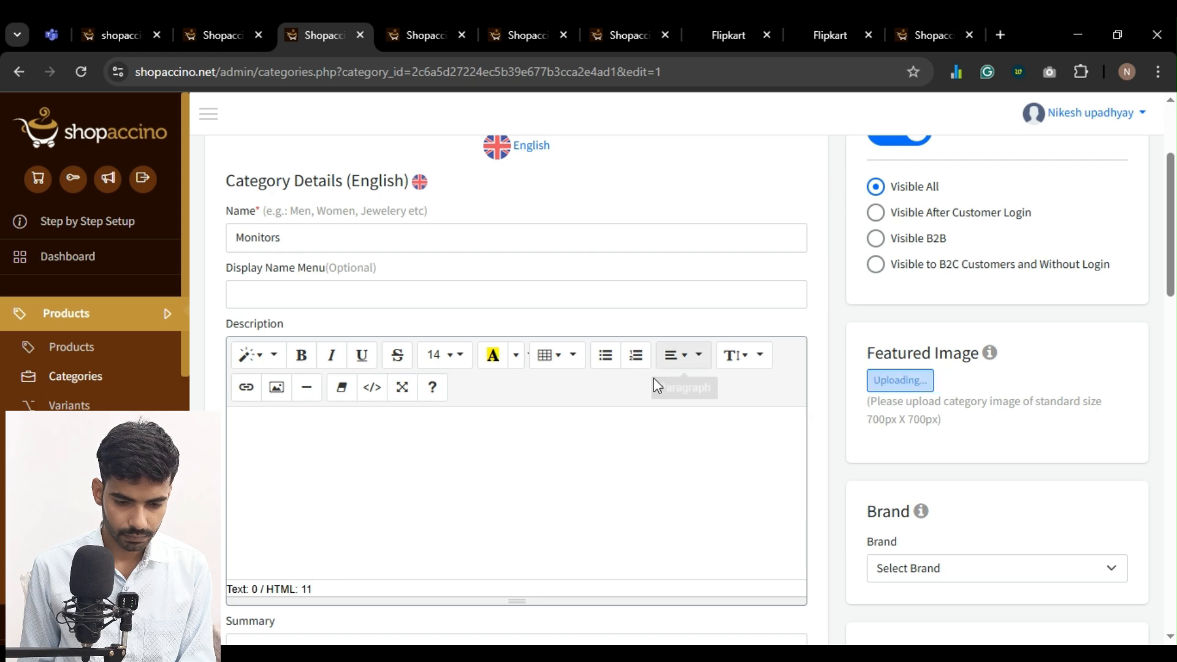
scroll(638, 396, down, 2)
scroll(638, 396, down, 15)
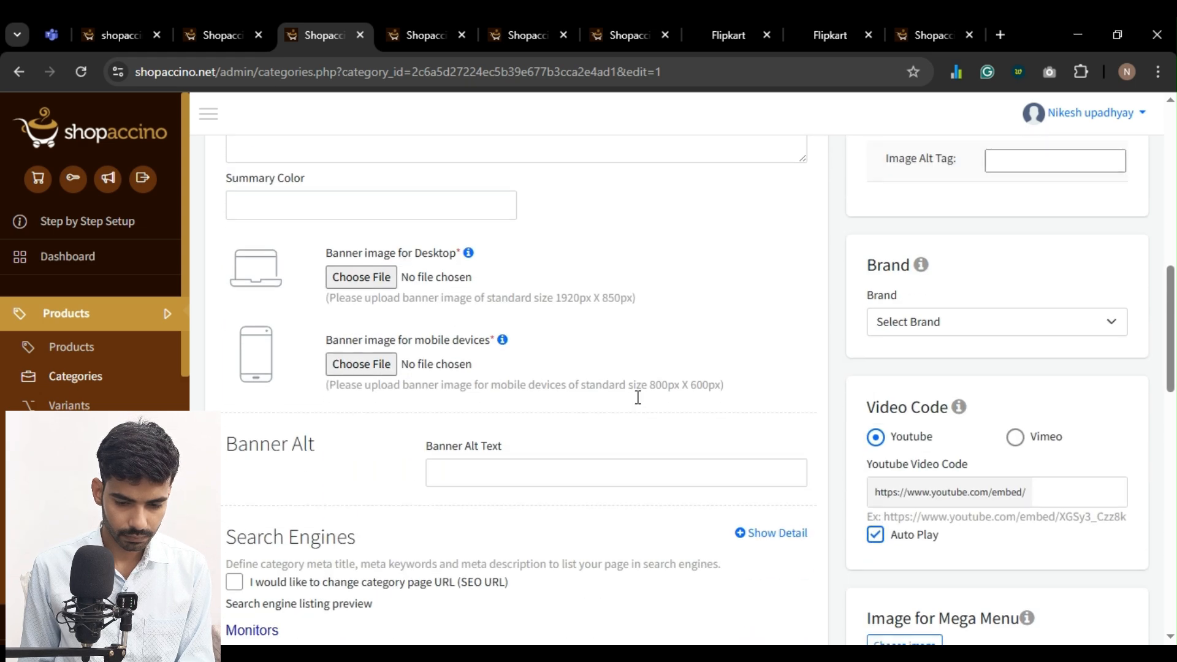
click(726, 606)
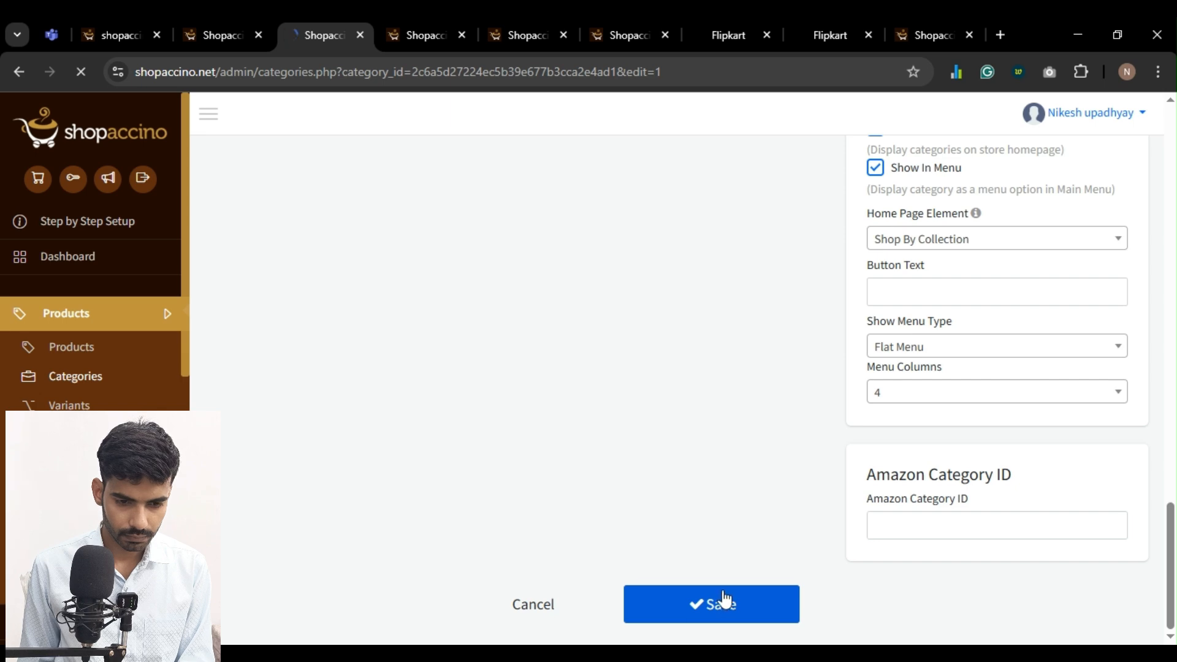
Upload a smartwatch photo as the Smartwatches category's featured image and save the category
key(ctrl+Tab)
scroll(854, 420, down, 4)
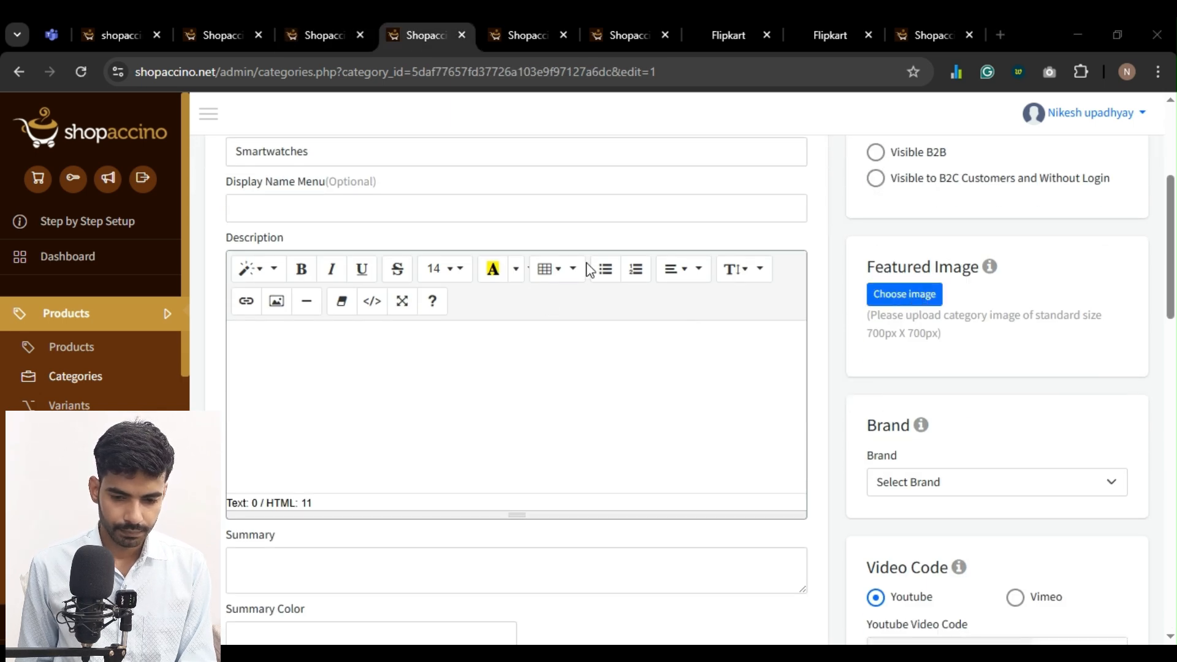
click(1044, 543)
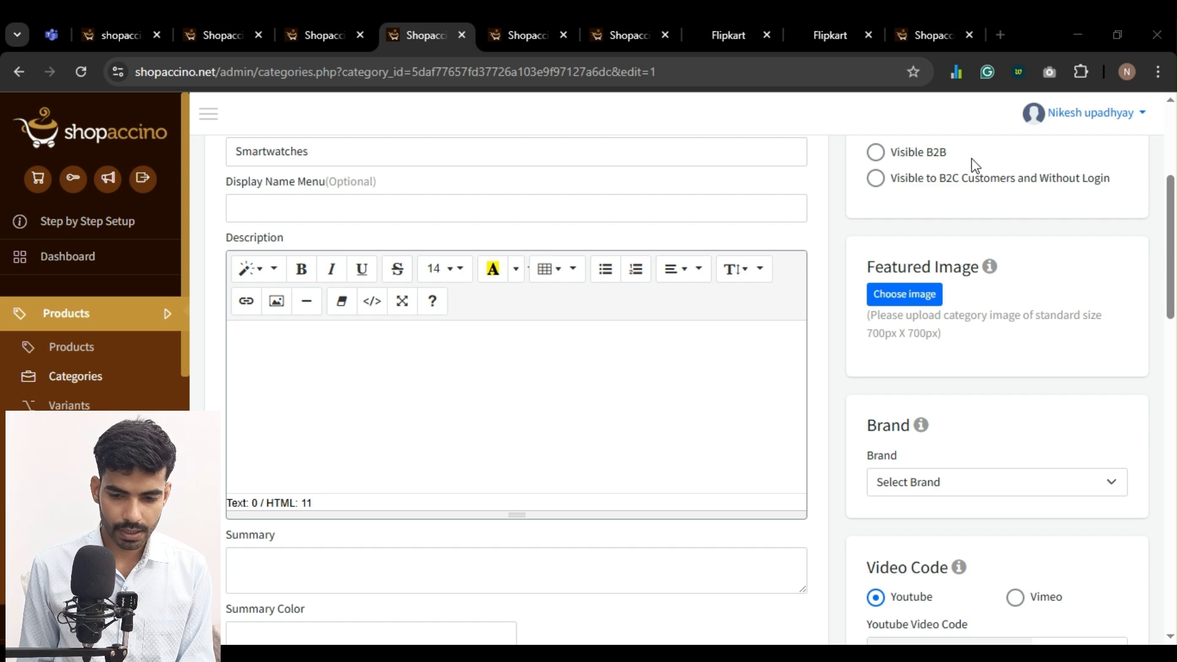
click(781, 411)
scroll(781, 411, down, 15)
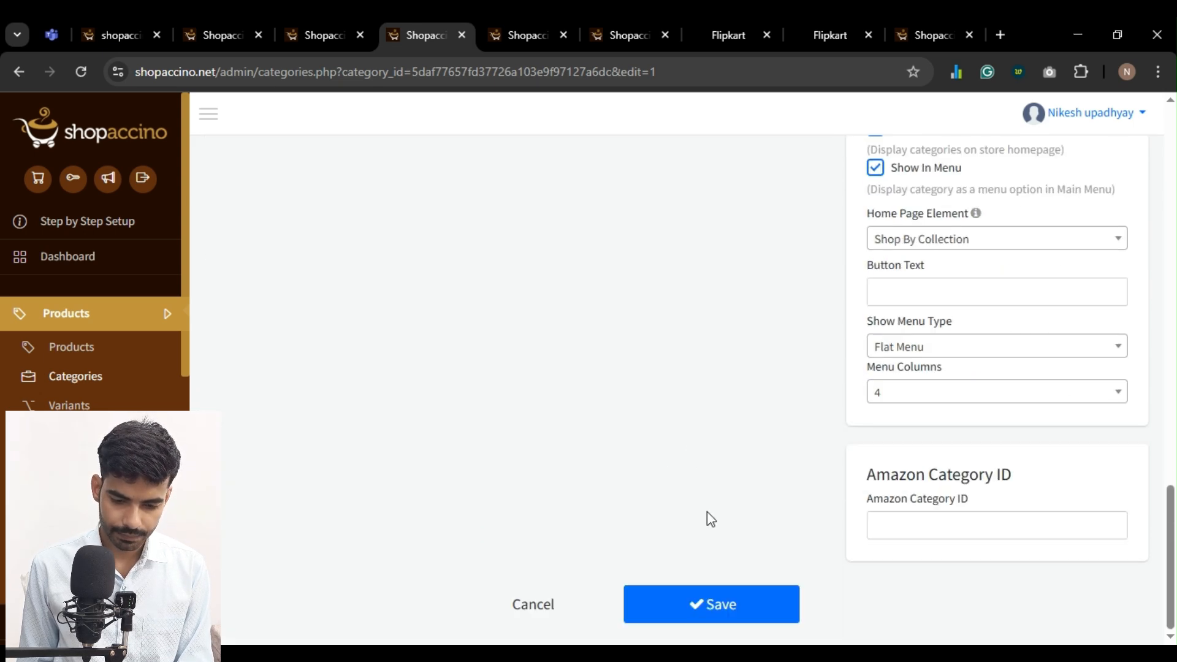
scroll(712, 540, up, 4)
scroll(721, 533, down, 5)
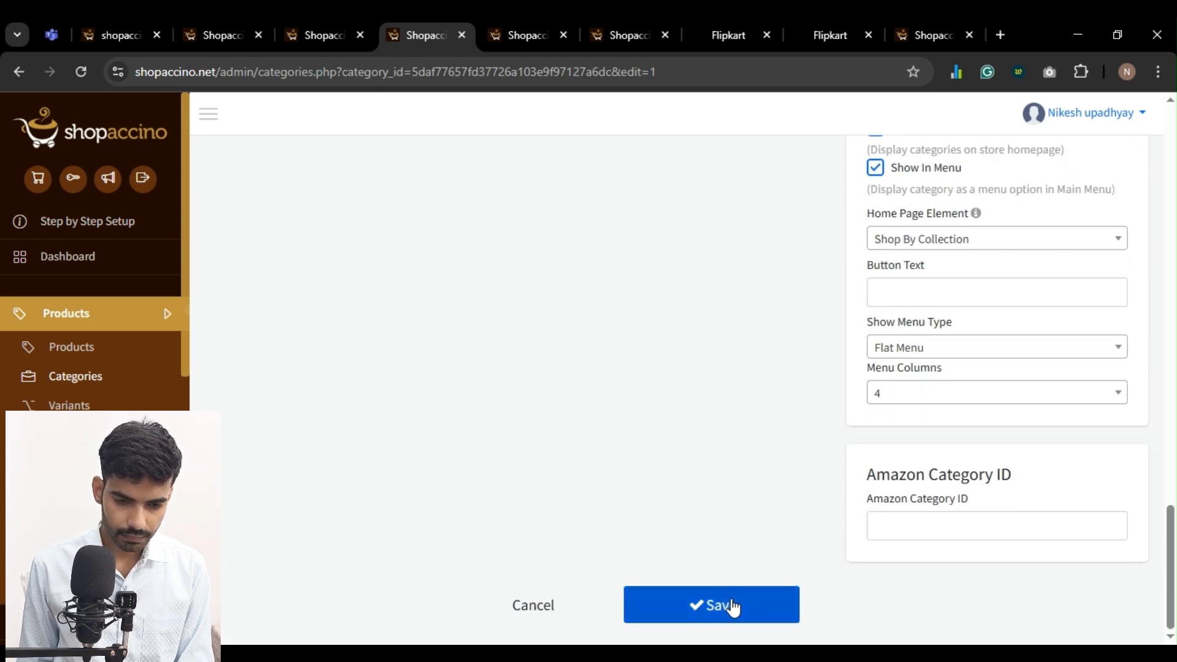
click(731, 610)
Upload a white projector photo as the Projectors category's featured image and save the category
key(ctrl+Tab)
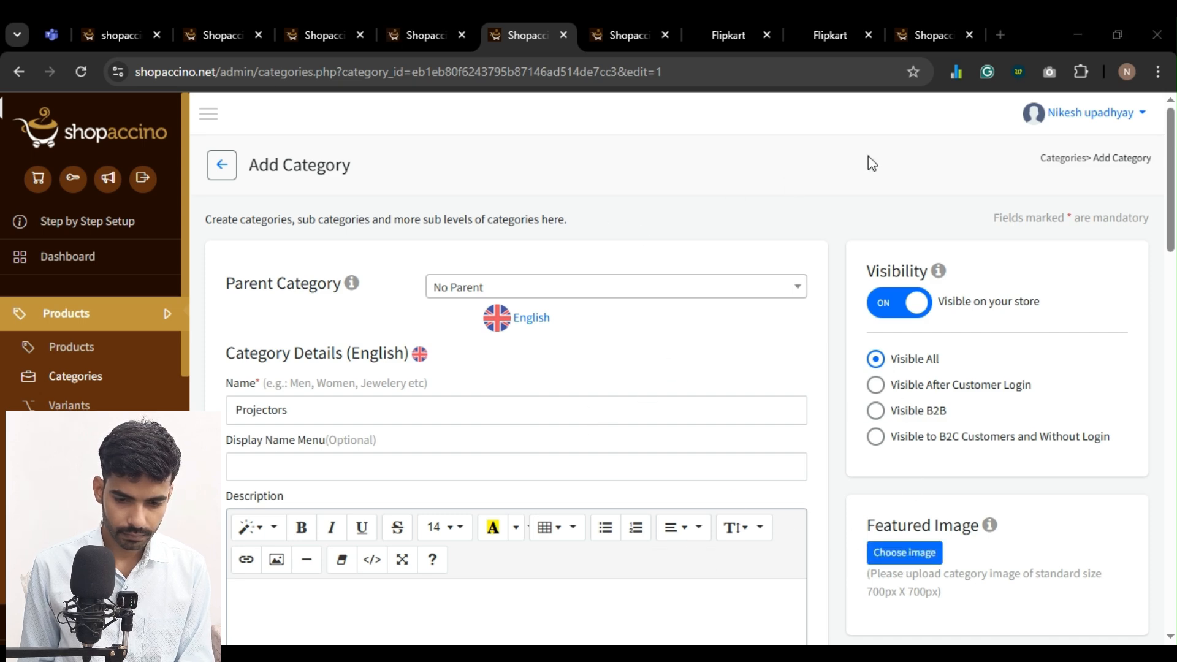
scroll(543, 322, down, 15)
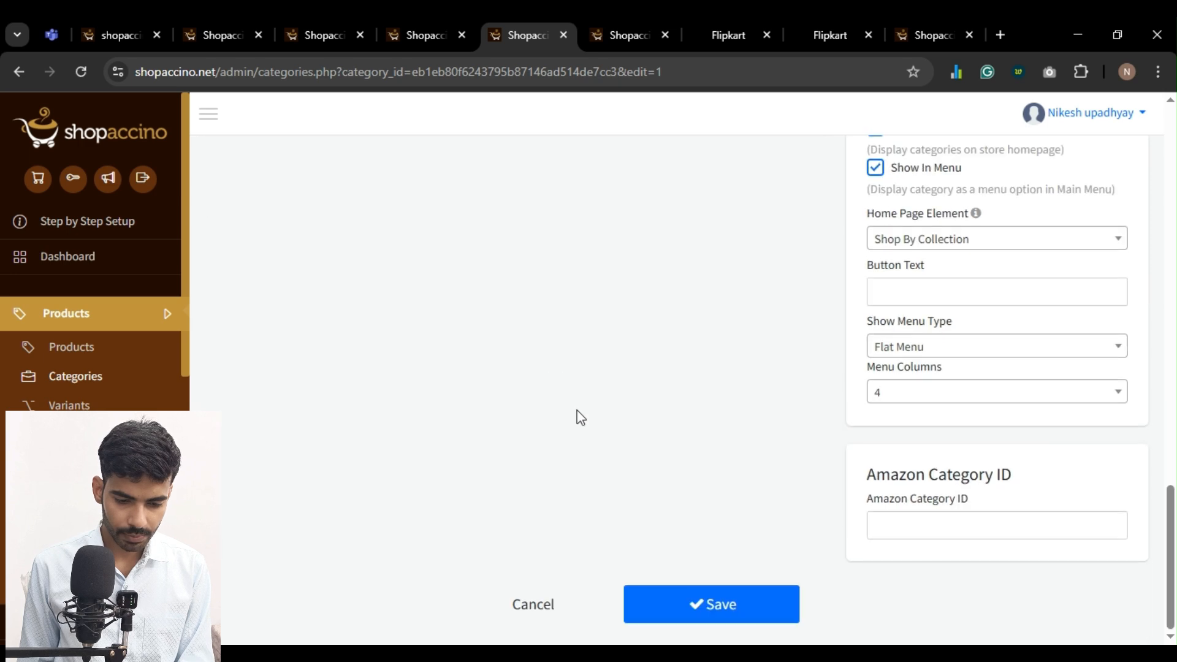
click(682, 598)
Upload a trimmer photo as the Trimmers category's featured image and save the category
key(ctrl+Tab)
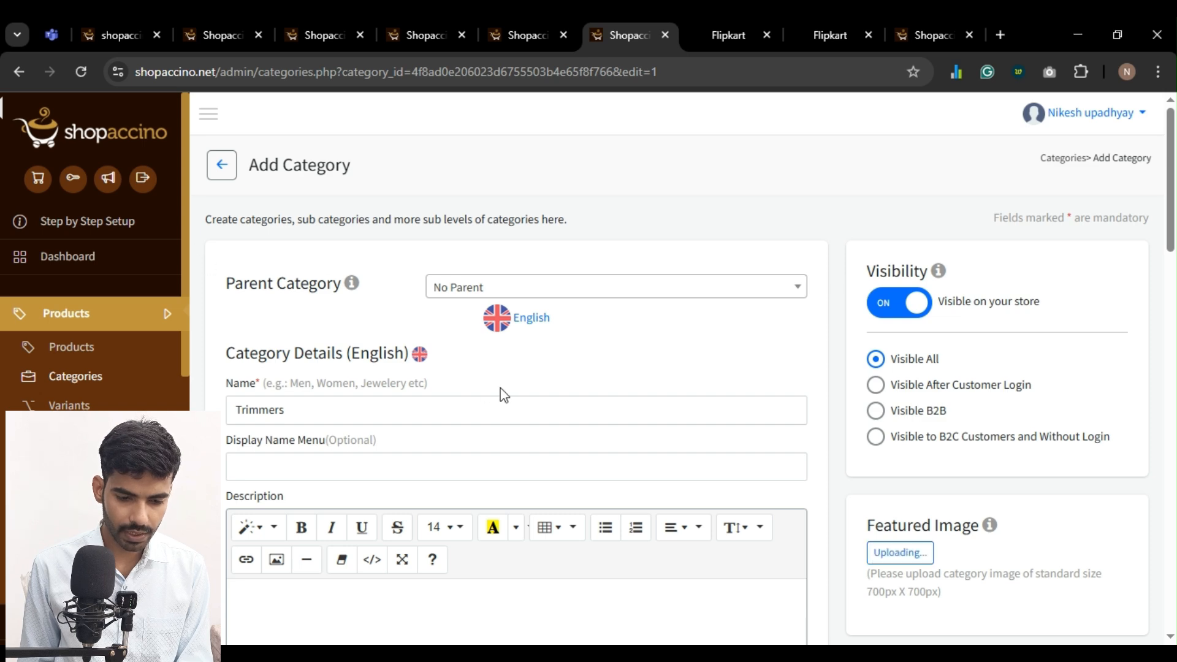
scroll(502, 392, down, 15)
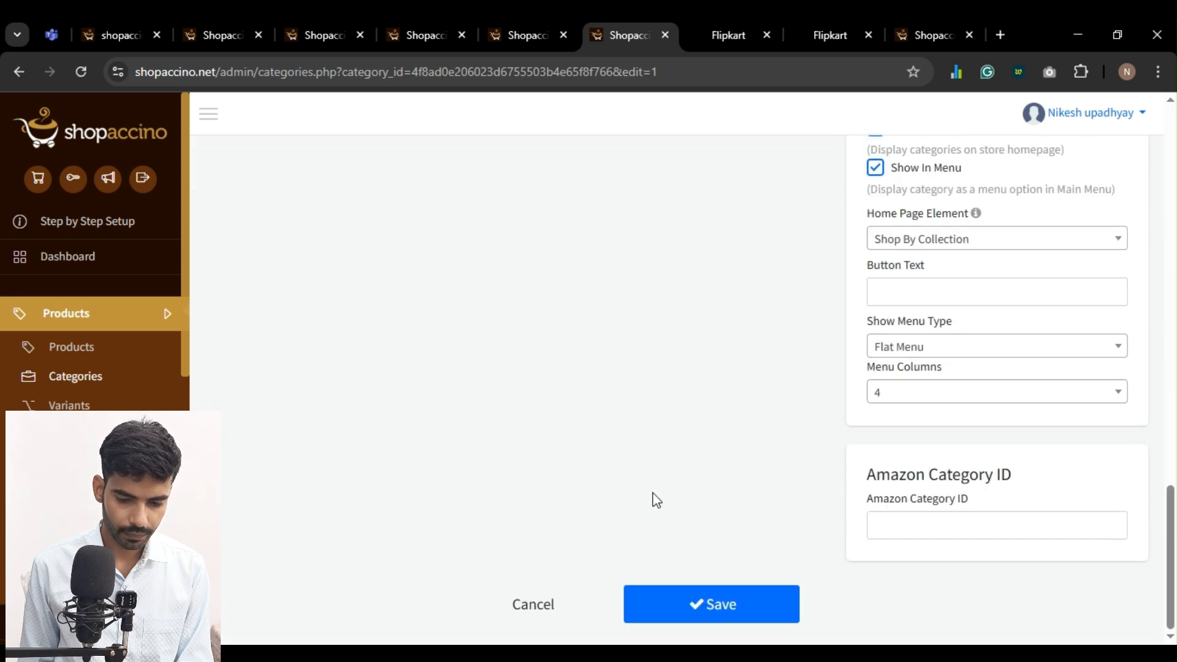
click(710, 610)
Close the tabs of the saved categories, from Earbuds through Trimmers
click(728, 27)
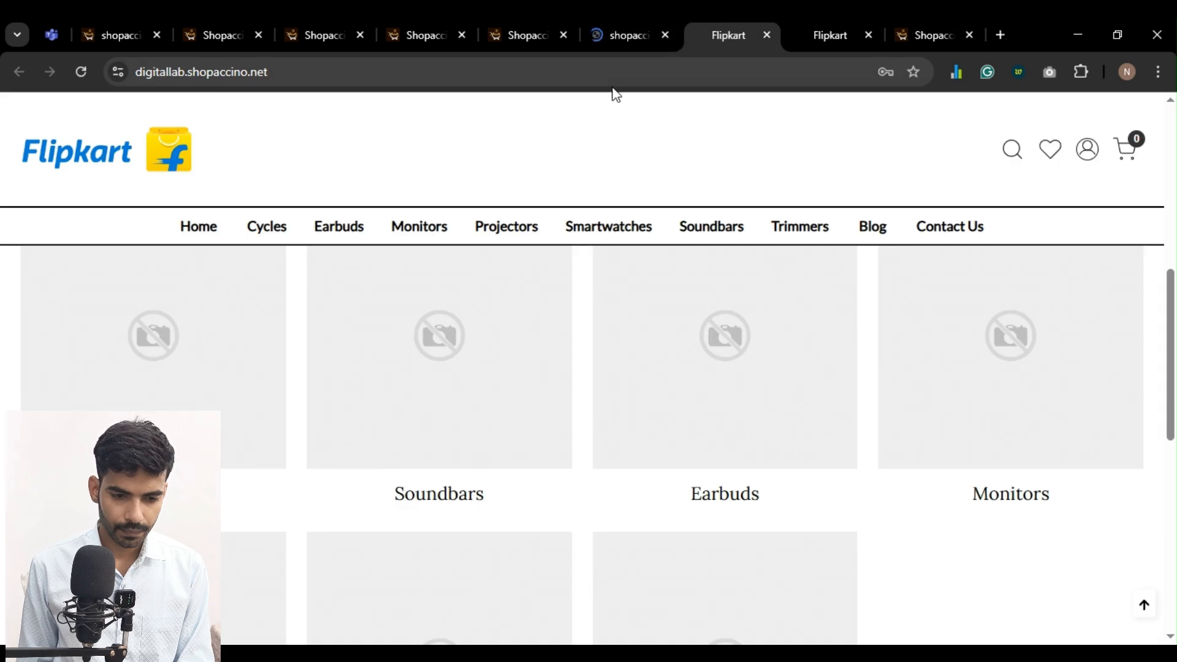
click(237, 25)
click(258, 35)
click(258, 35)
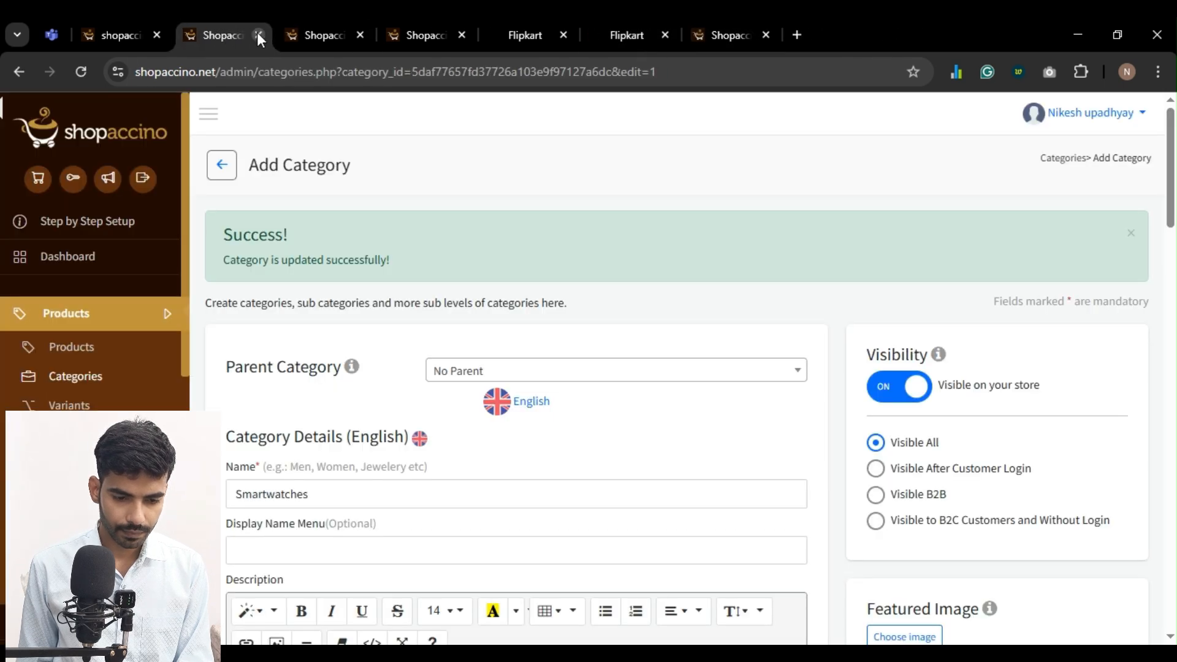
click(258, 35)
click(258, 35)
click(259, 35)
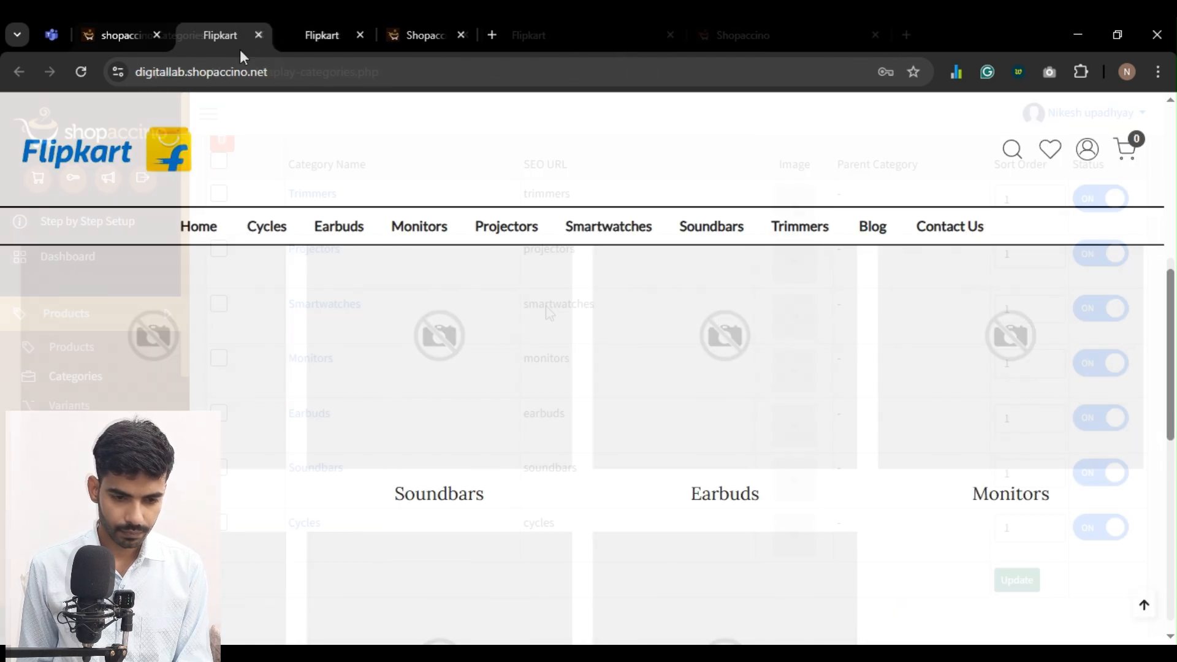
Check the category images in the Shop By Collection section on the reloaded storefront home page
scroll(549, 312, down, 3)
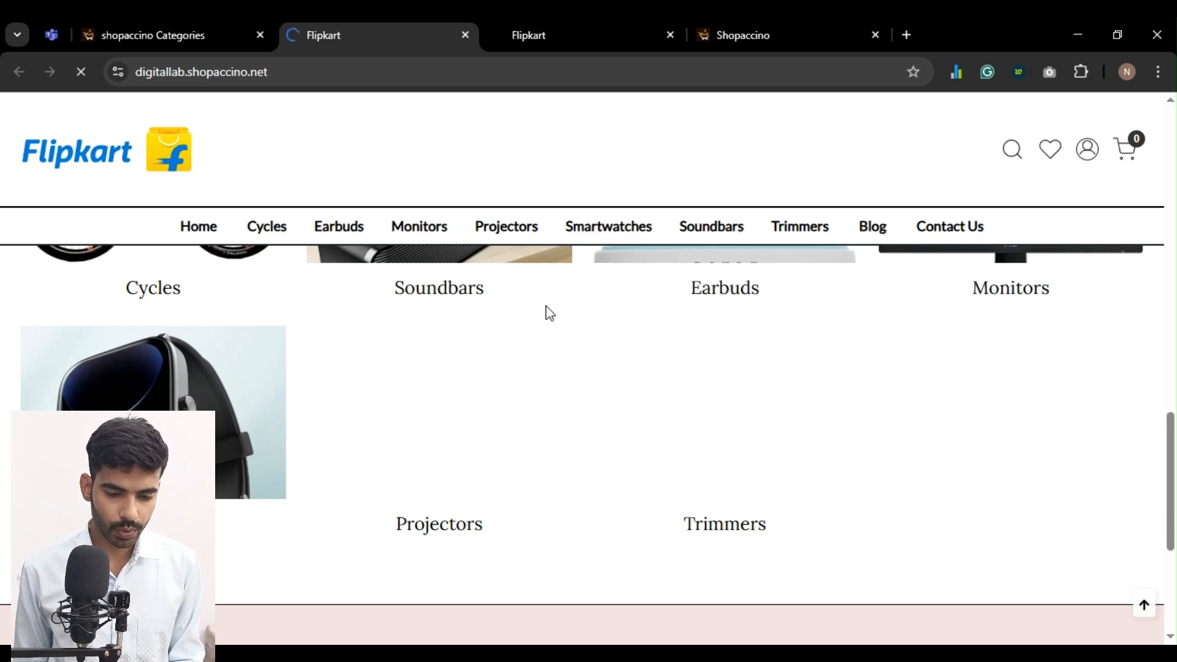
scroll(548, 315, up, 4)
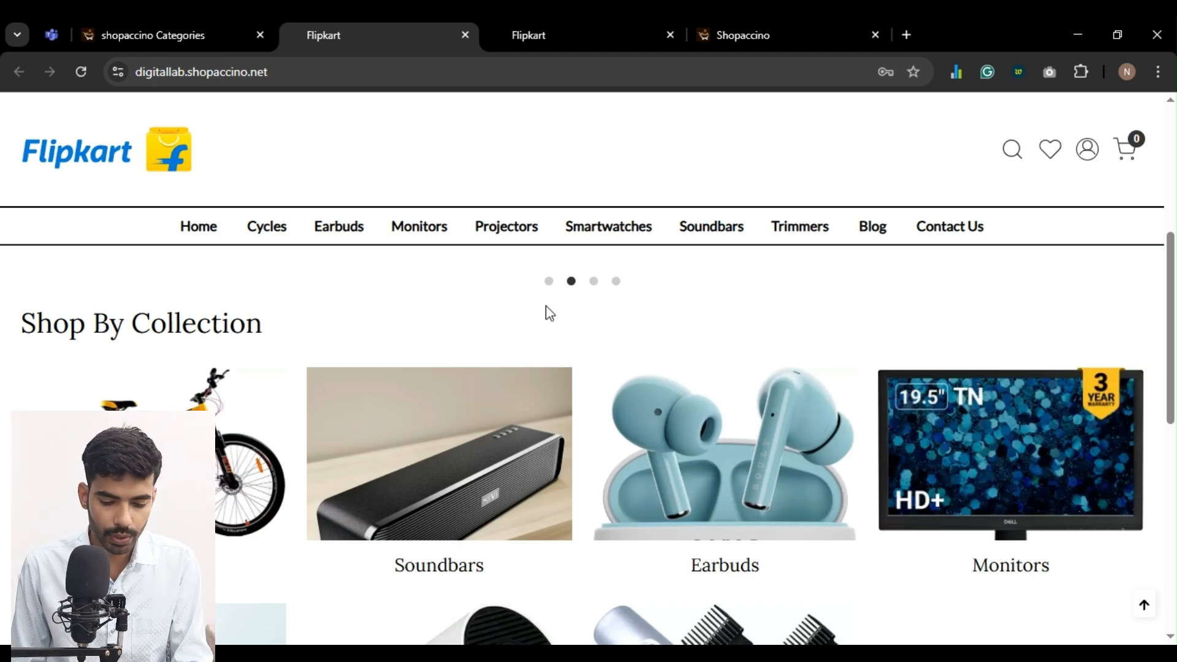
Reopen the Trimmers category editing tab and review its Featured Image section
key(ctrl+shift+t)
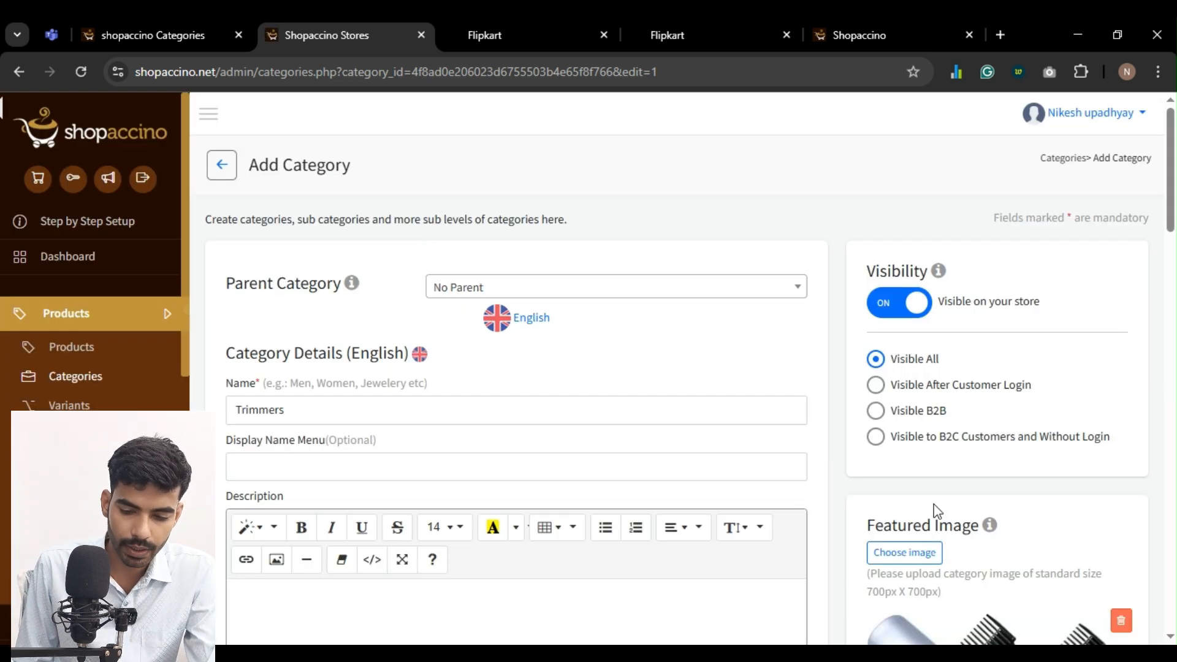
scroll(934, 510, down, 3)
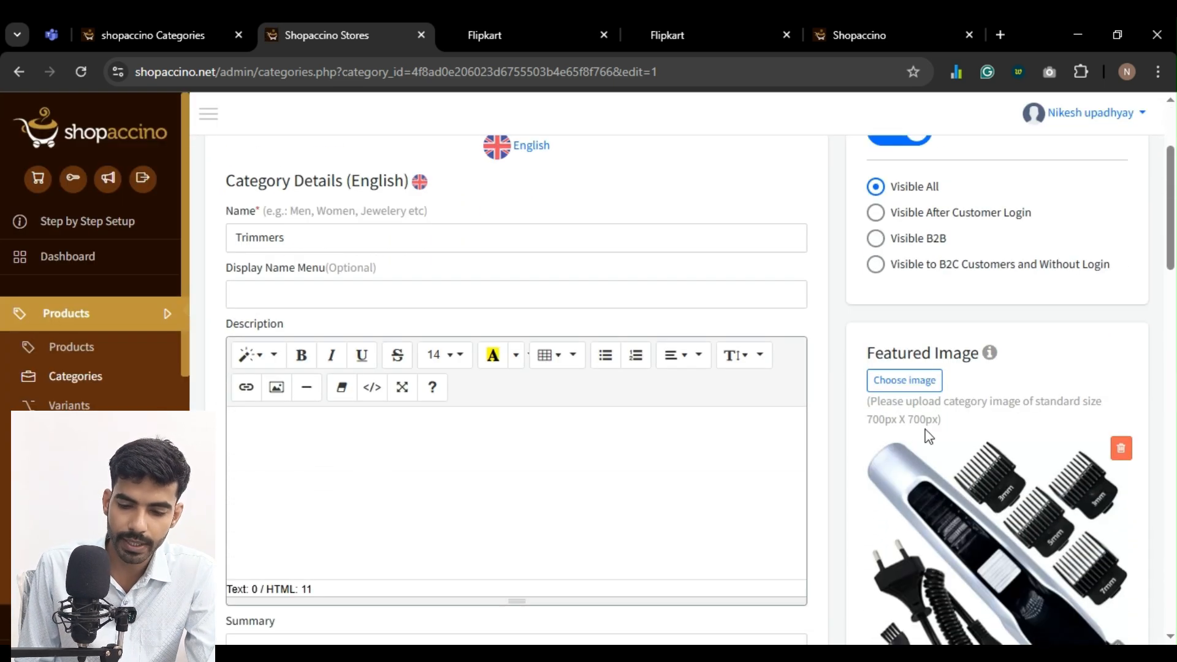
scroll(932, 461, down, 2)
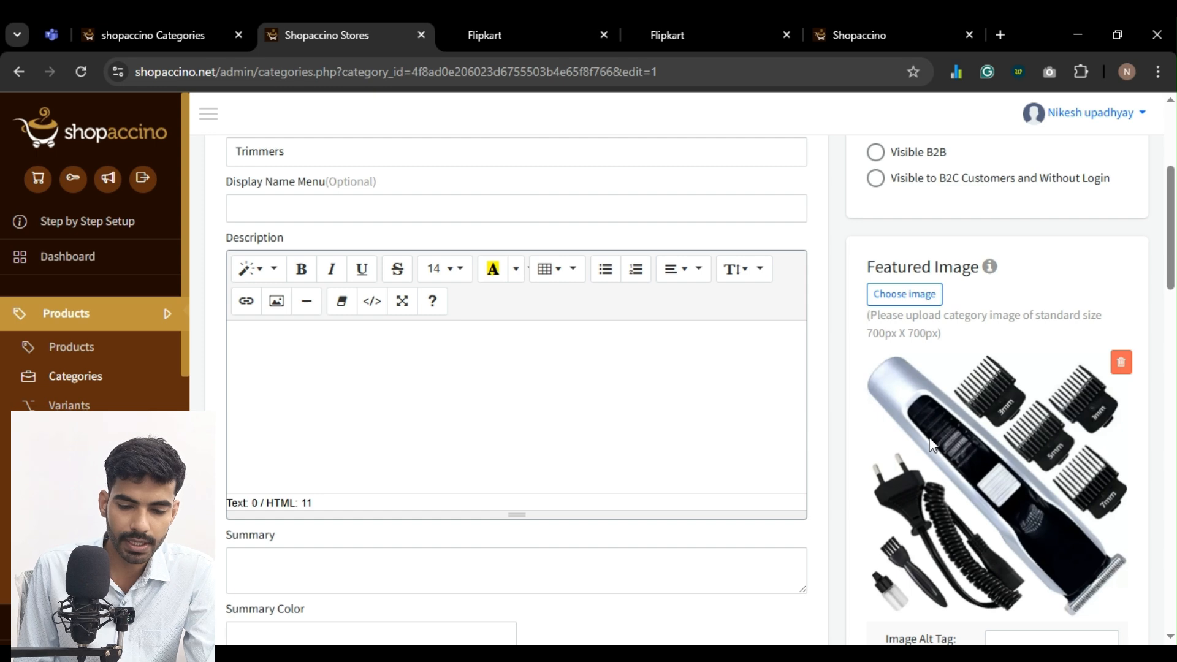
Return to the storefront home page and review all categories in the Shop By Collection section
click(506, 38)
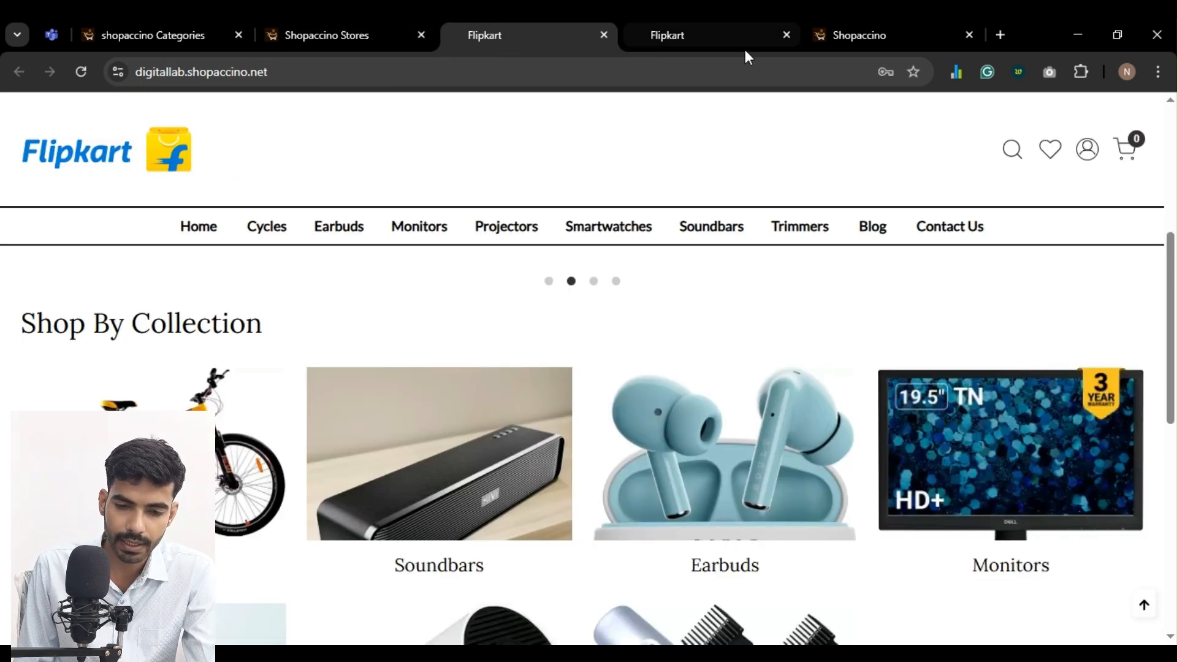
scroll(728, 437, down, 2)
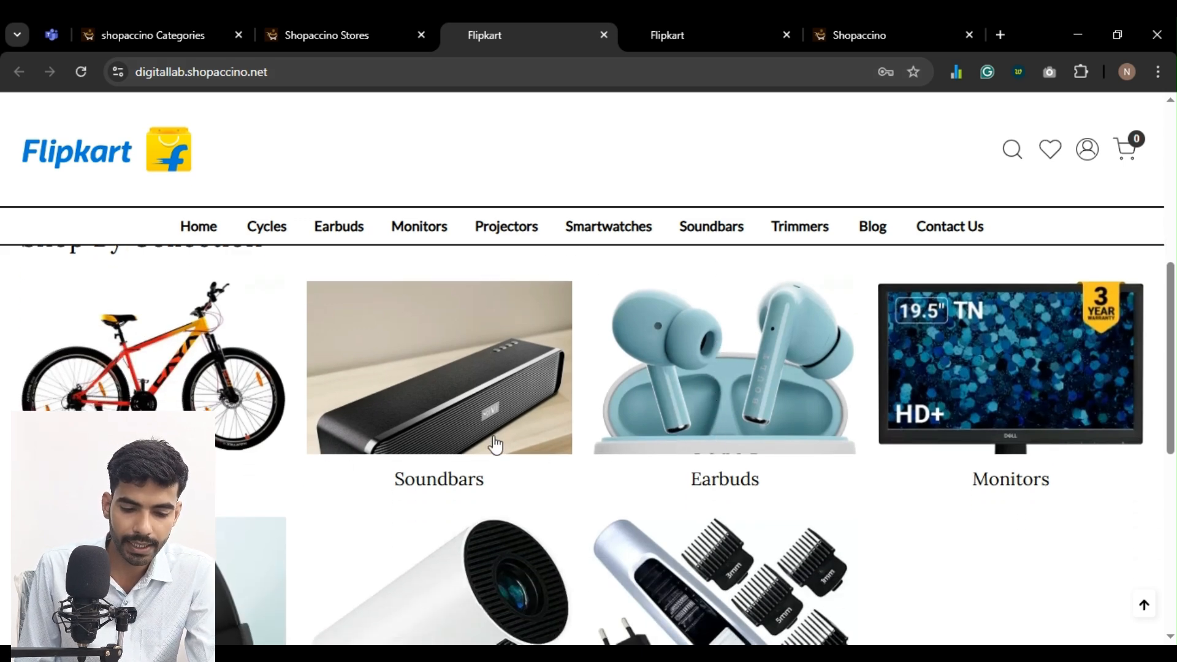
scroll(496, 444, down, 2)
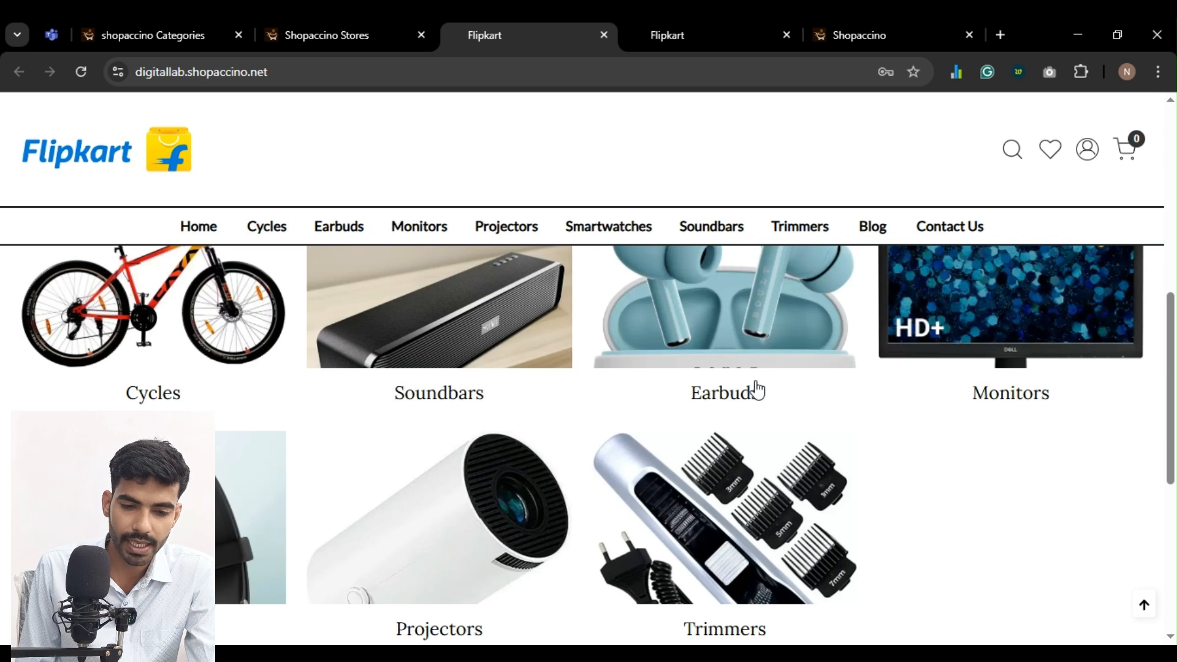
Switch to the theme editor and reopen the Featured Categories element from the page's element list
click(865, 36)
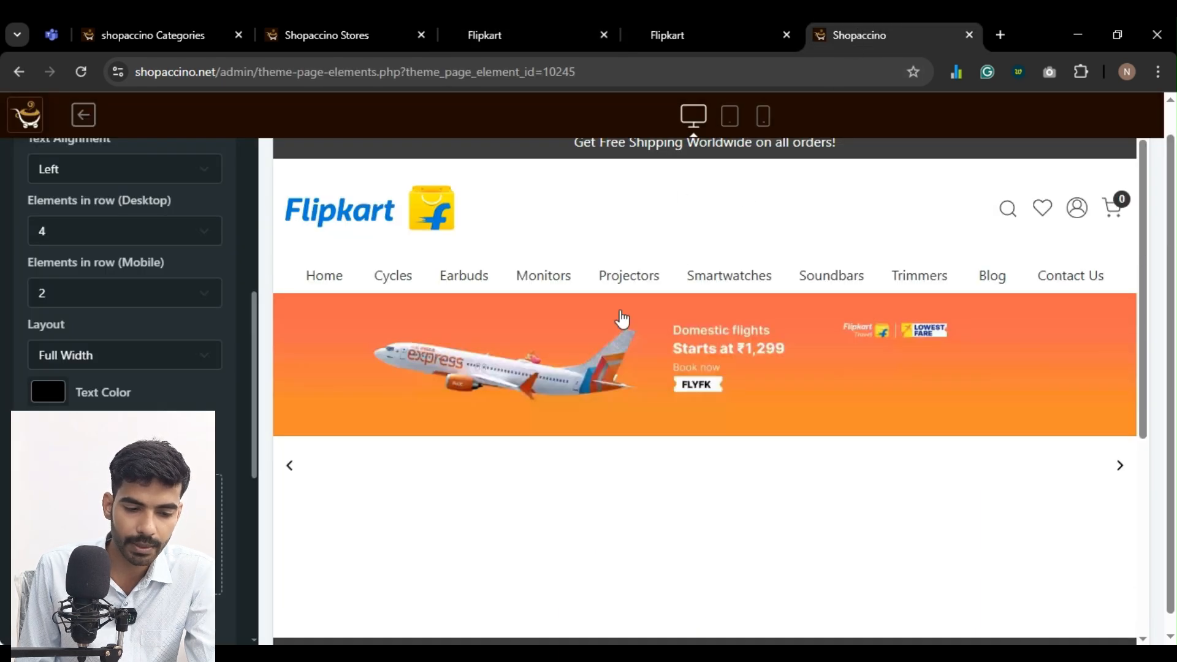
scroll(189, 274, up, 5)
scroll(84, 206, up, 3)
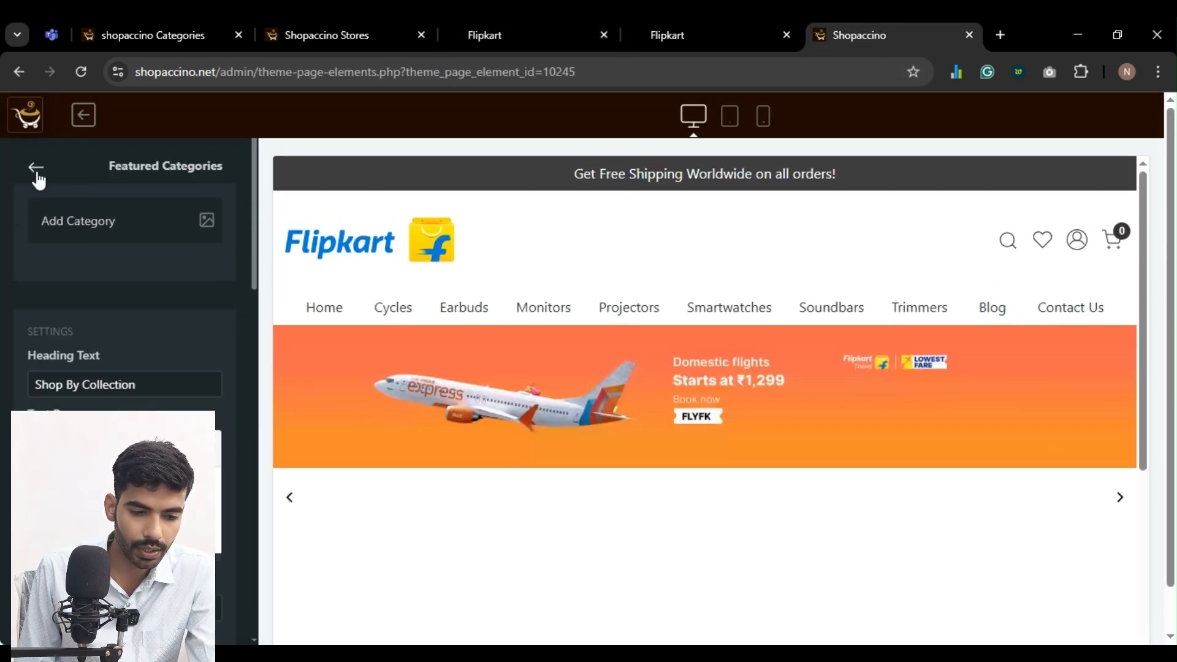
click(34, 171)
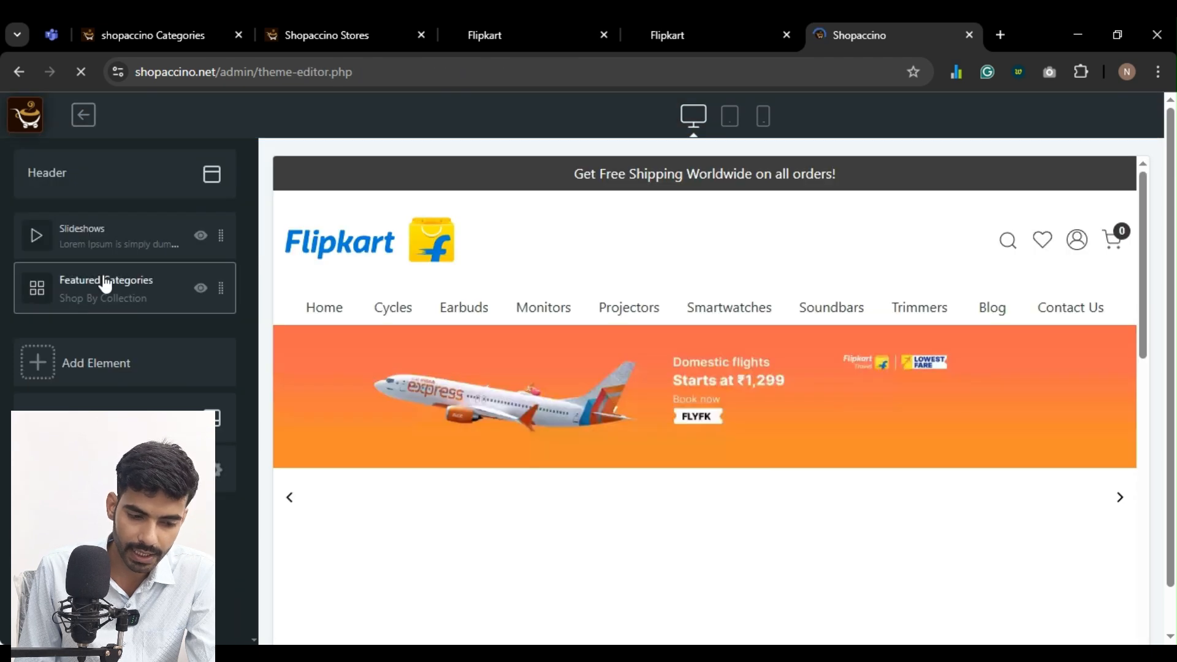
click(103, 276)
Examine the Featured Categories element's category list, text alignment, elements per row for desktop and mobile, and layout settings
scroll(140, 341, down, 4)
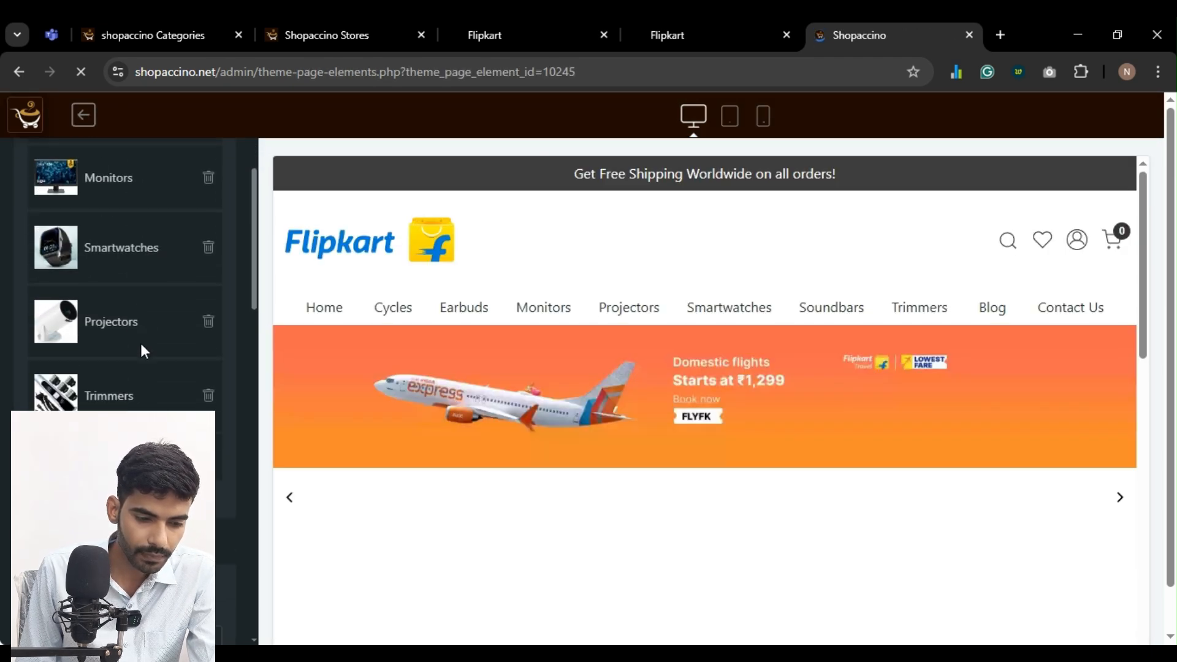
scroll(119, 263, up, 1)
scroll(121, 261, down, 8)
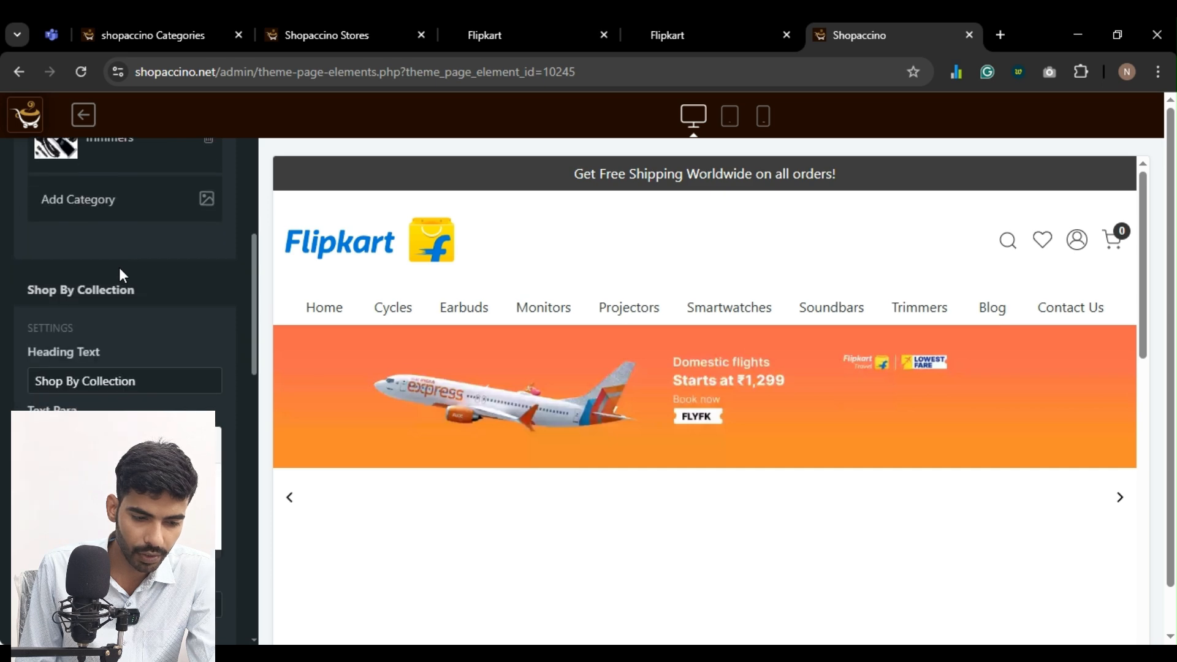
scroll(122, 276, down, 4)
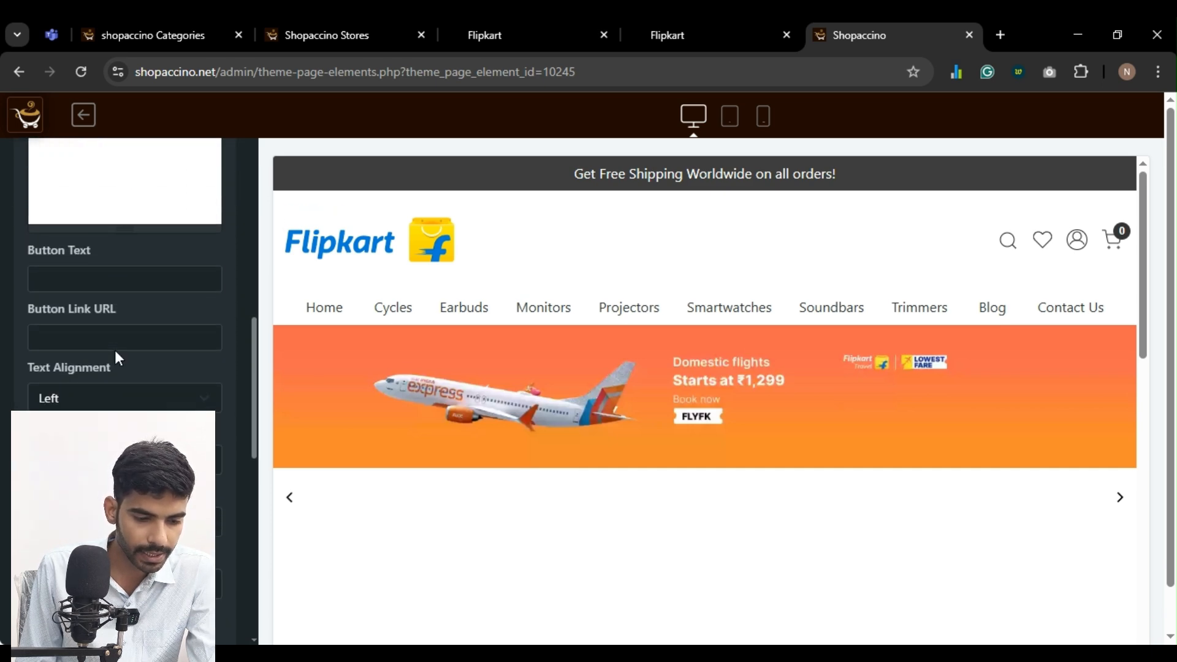
scroll(88, 287, down, 1)
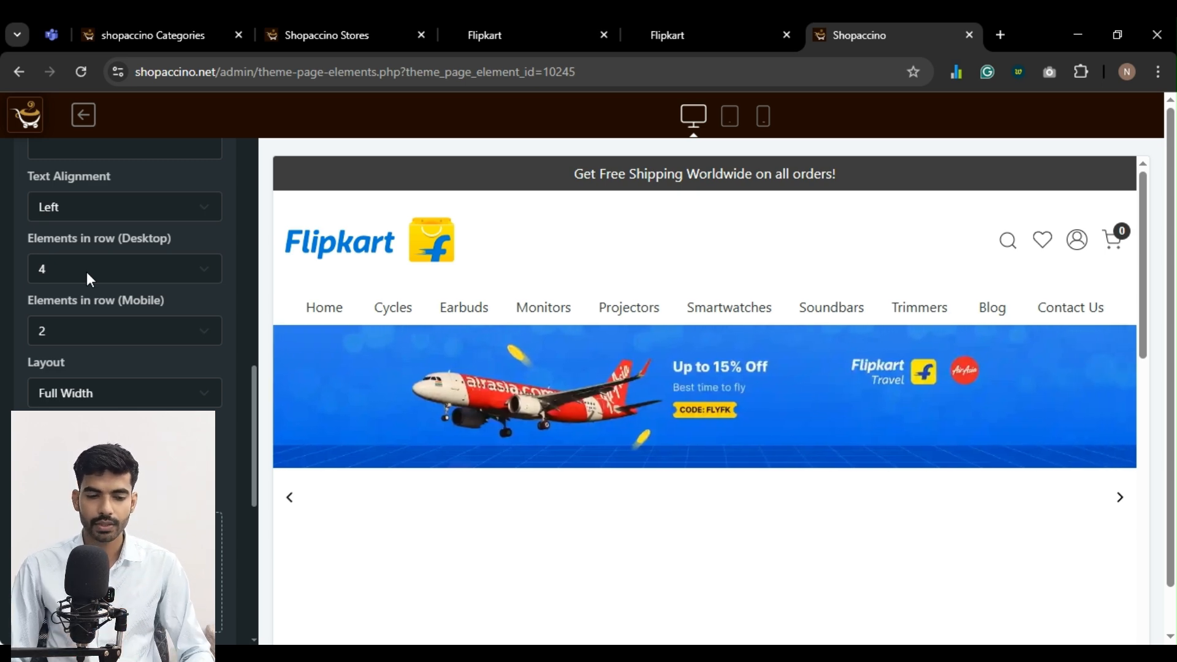
click(65, 263)
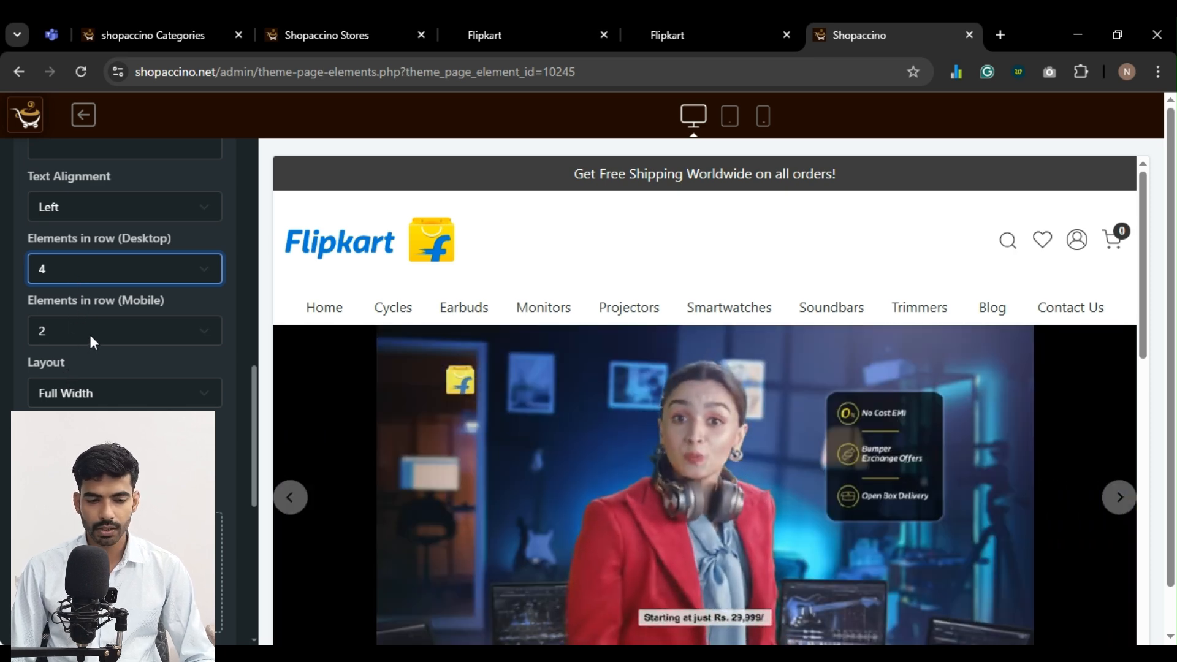
click(121, 398)
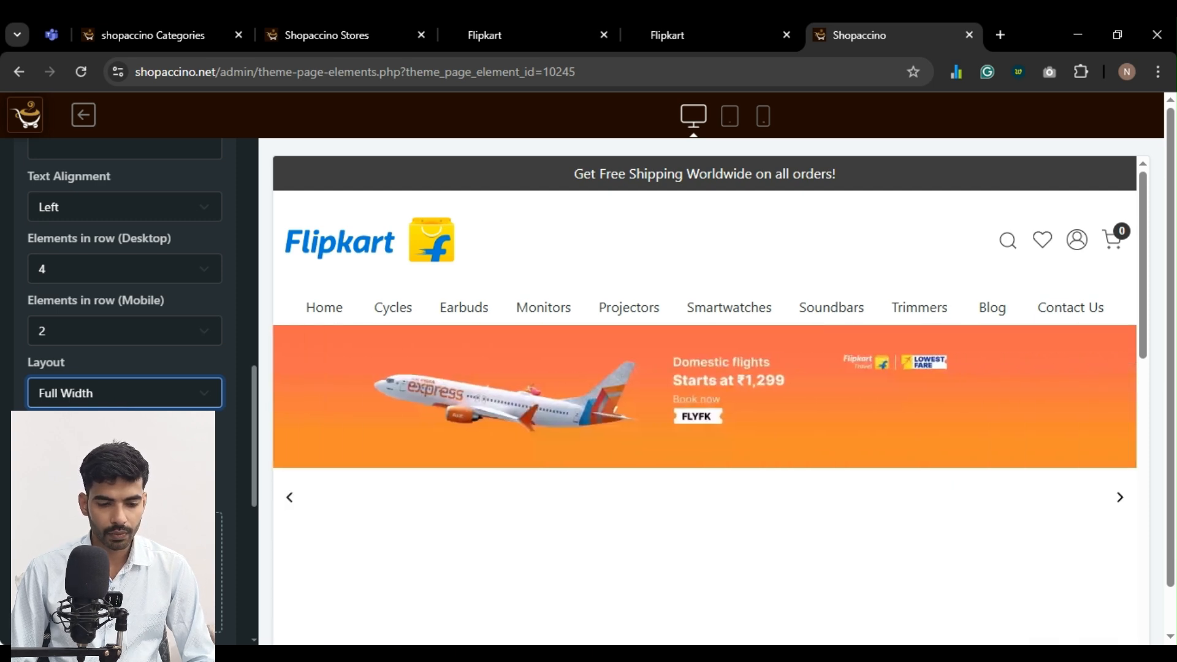
Set the Featured Categories style to Grid with Scrolling and save the element
scroll(123, 307, down, 3)
scroll(112, 385, down, 5)
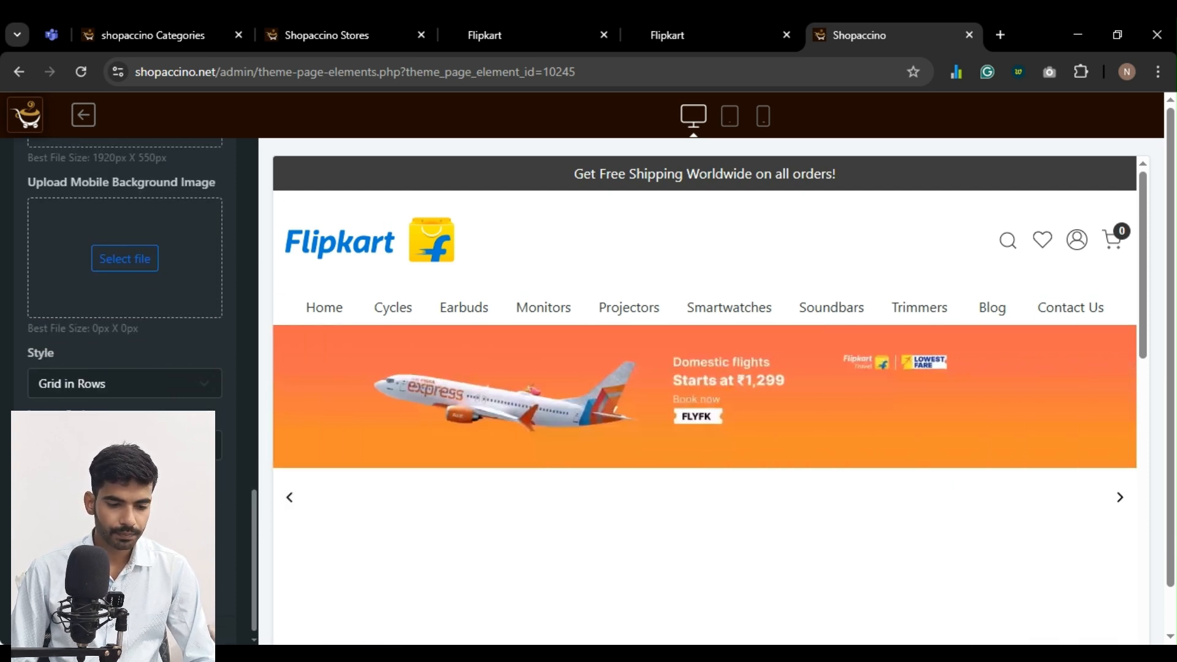
click(115, 376)
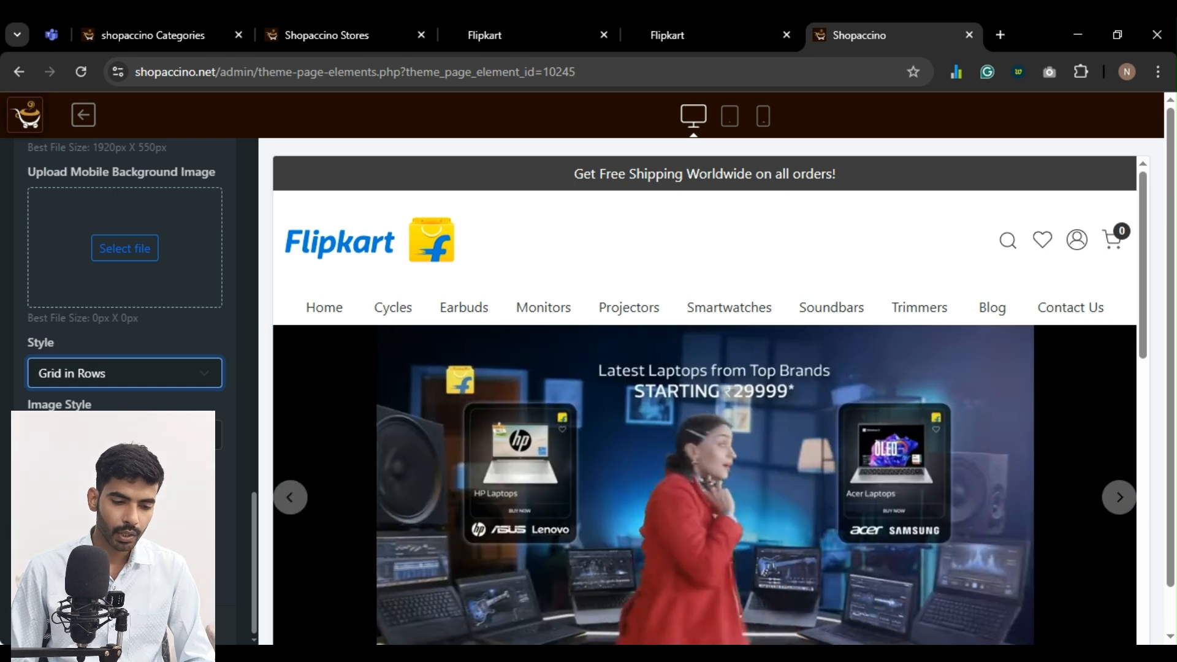
key(Down)
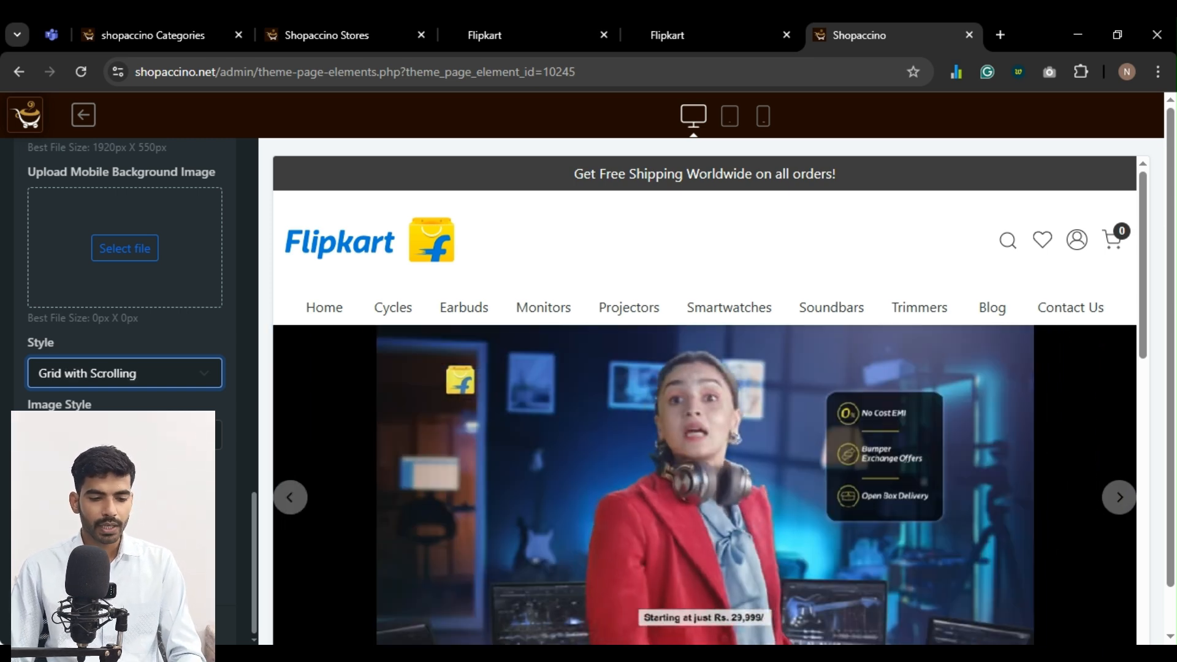
click(125, 625)
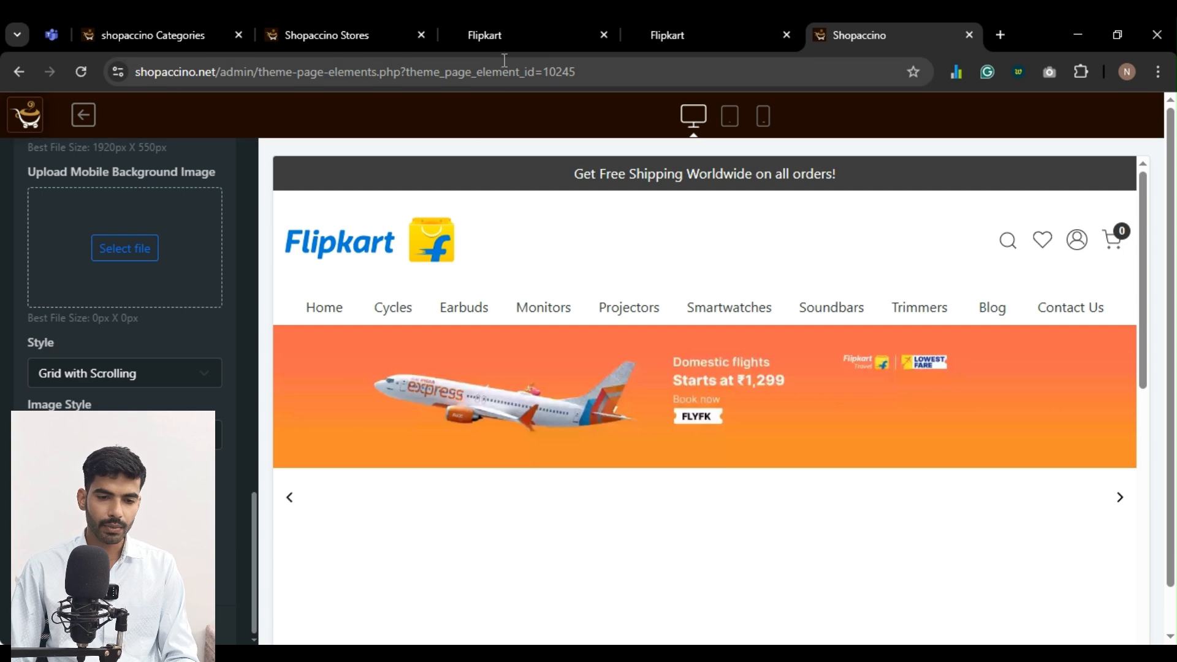
Check the Shop By Collection section on the storefront home page by advancing through its scrolling categories
click(521, 28)
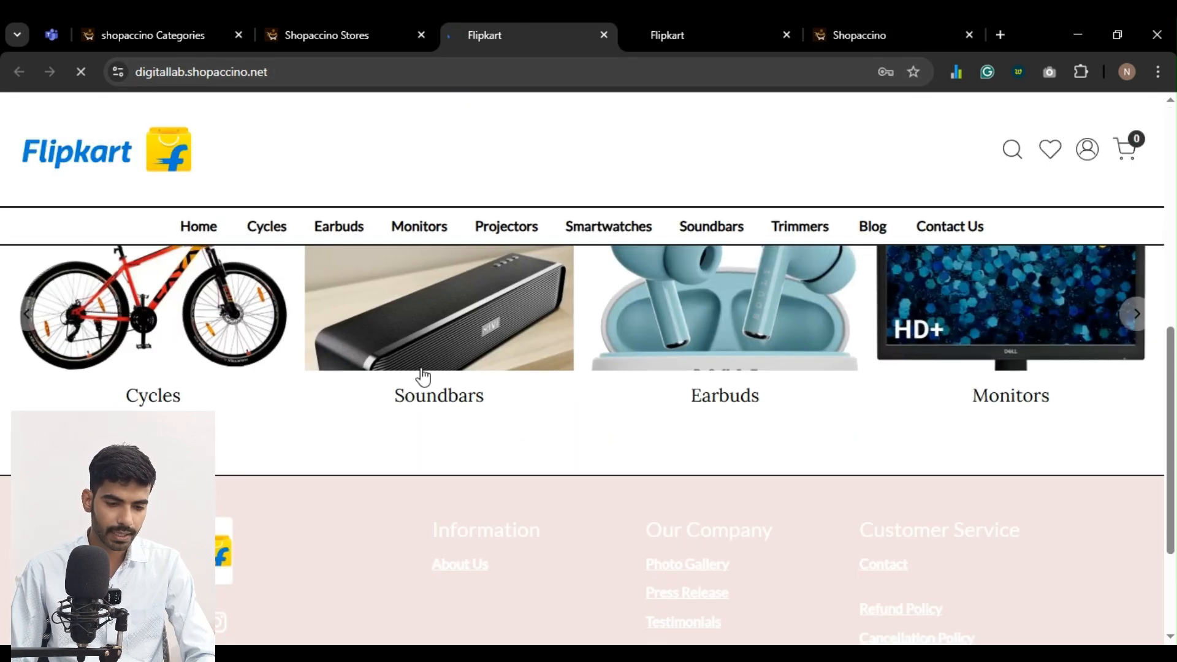
scroll(261, 439, down, 2)
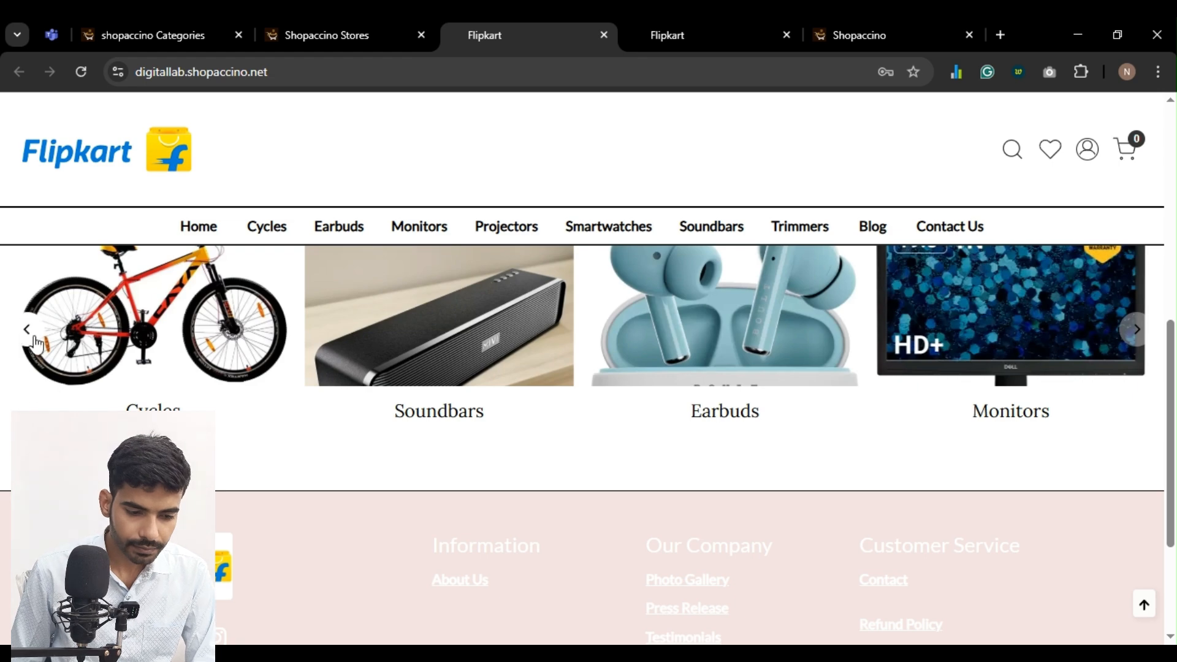
click(1136, 333)
click(1137, 338)
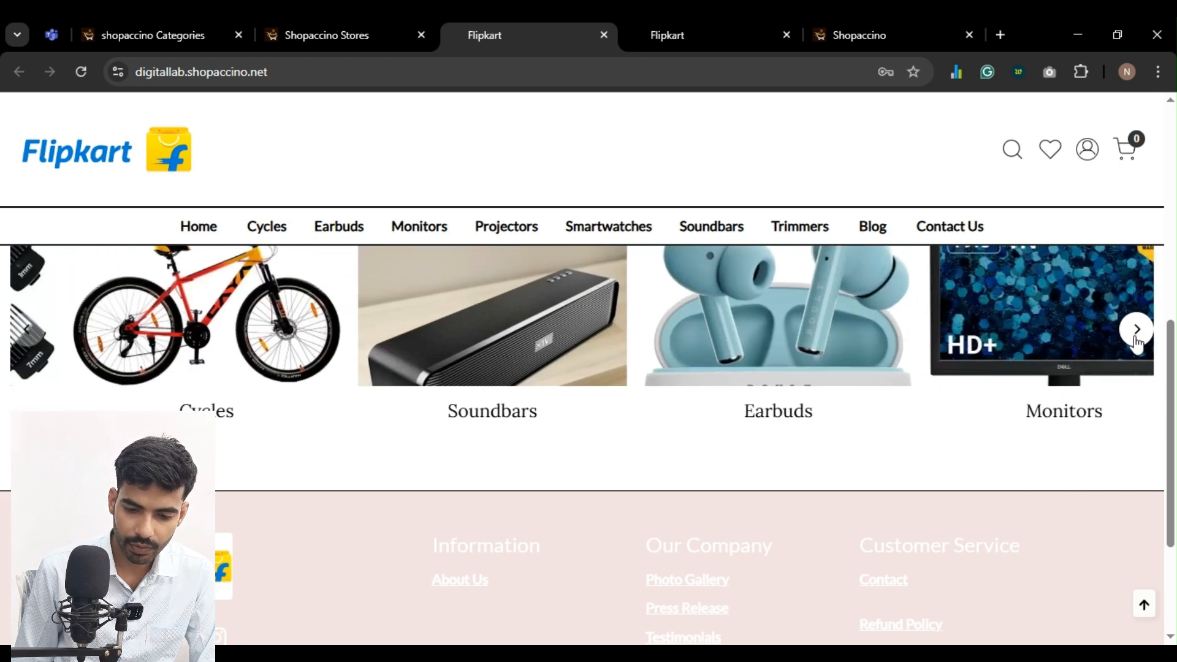
click(1137, 338)
scroll(903, 491, up, 2)
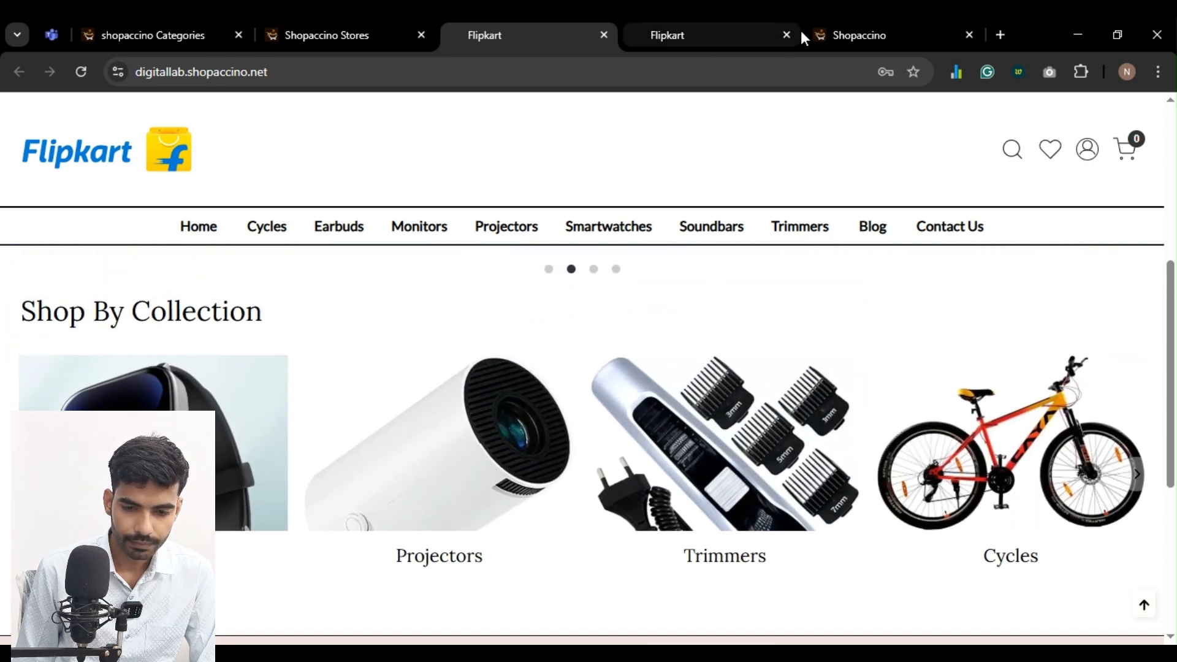
Close the duplicate storefront tab and return from the Featured Categories settings to the theme editor's element list
click(739, 30)
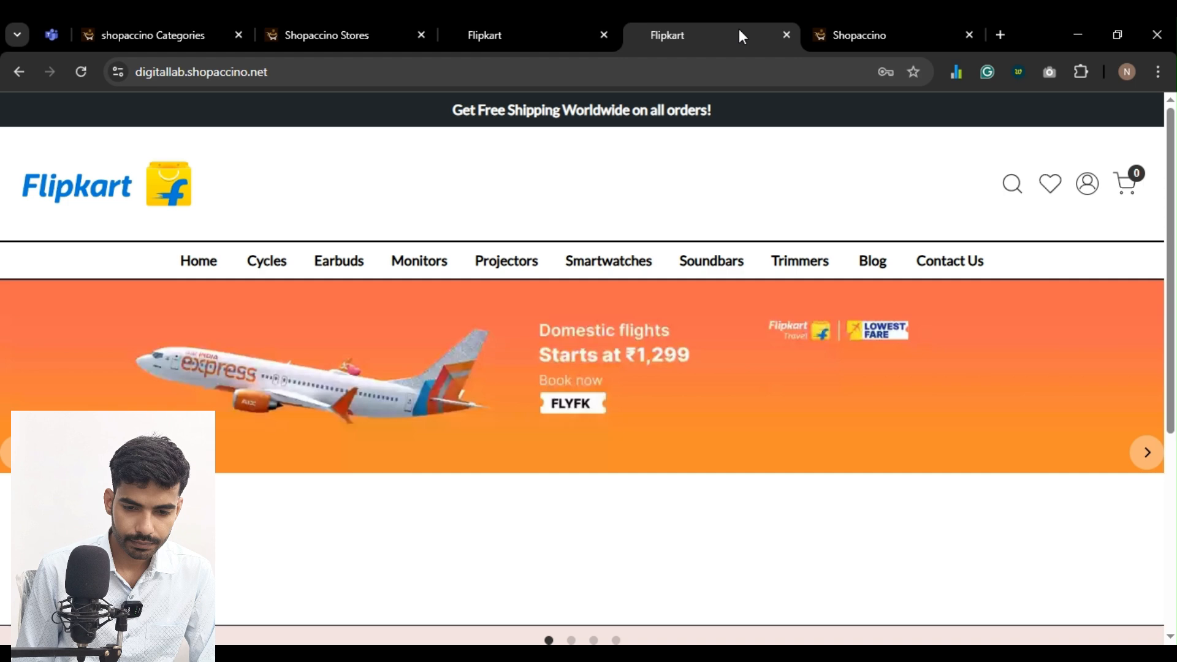
click(787, 35)
scroll(20, 368, up, 1)
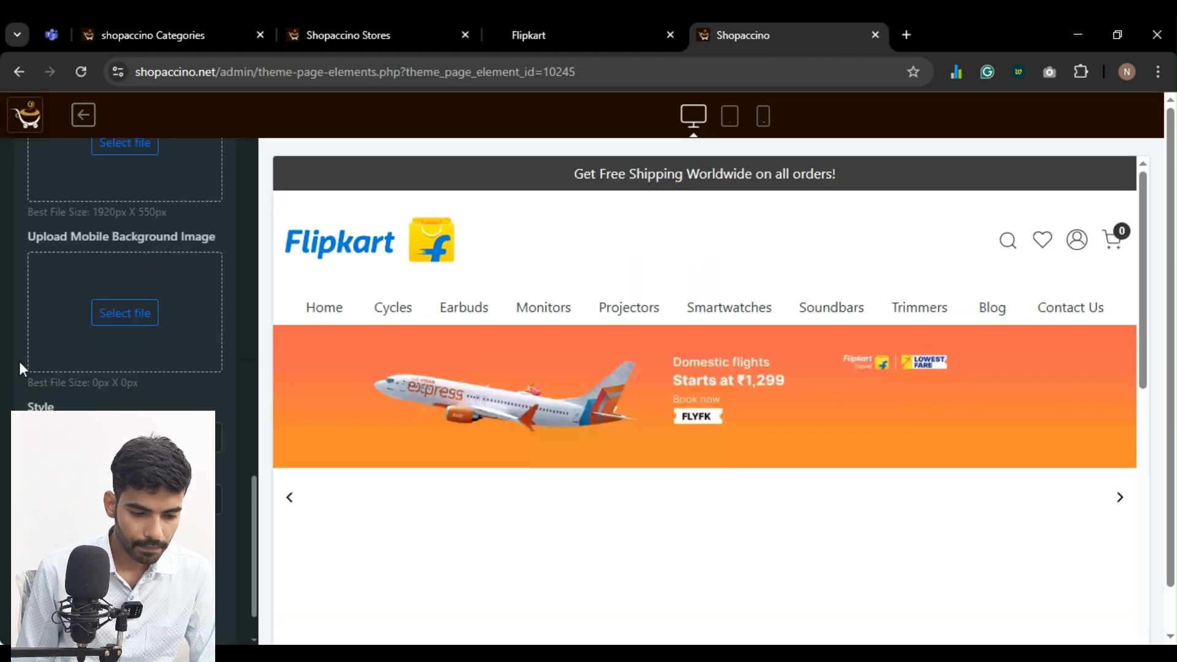
scroll(20, 362, up, 10)
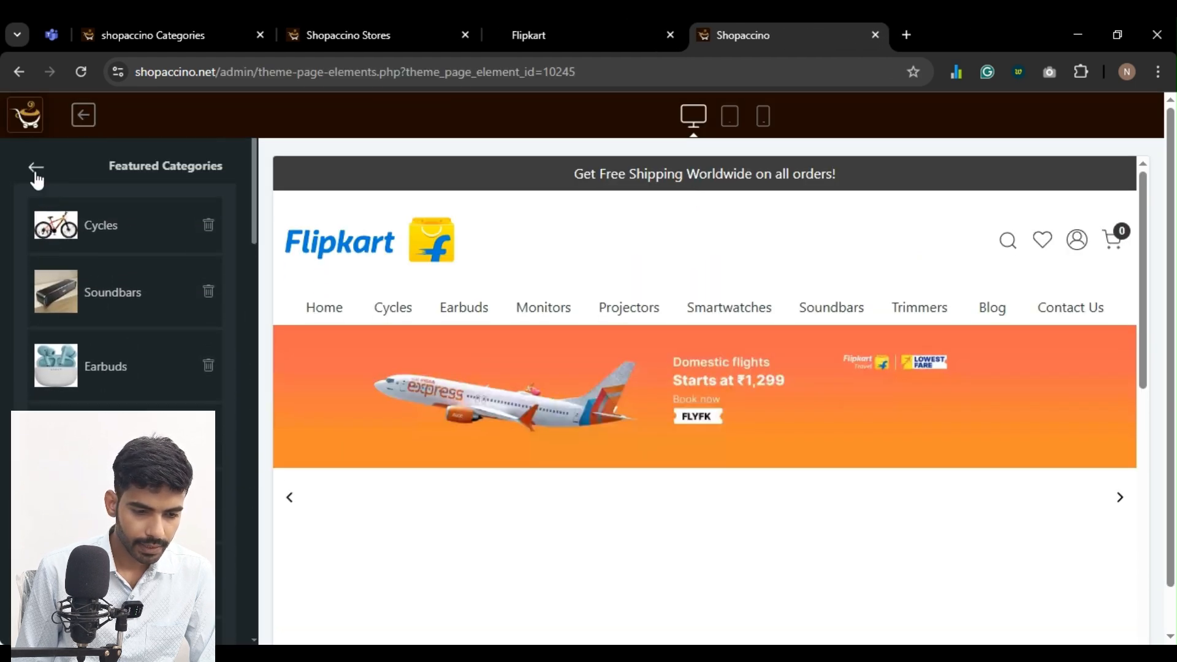
click(36, 170)
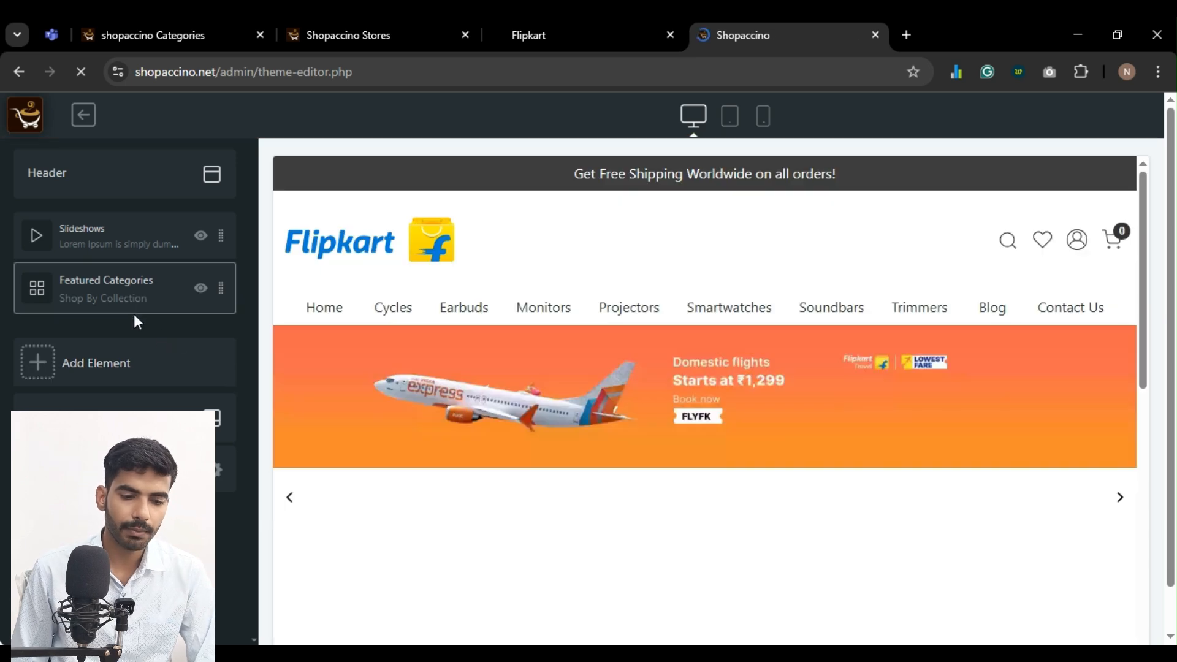
click(583, 36)
click(819, 45)
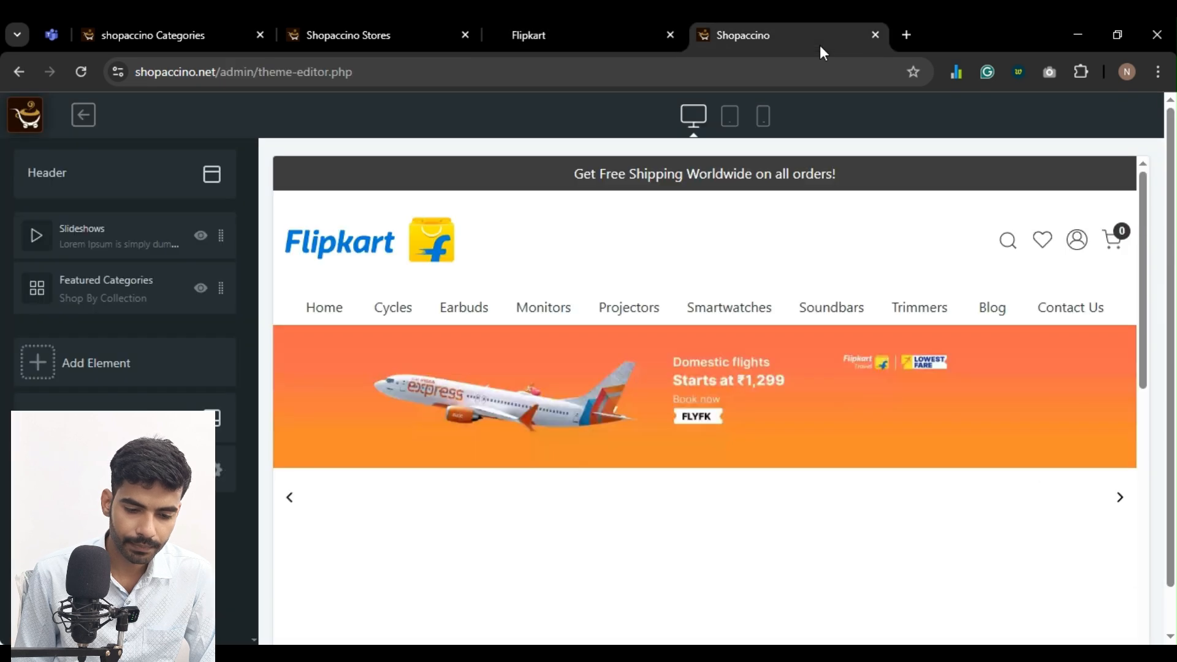
scroll(642, 422, down, 1)
scroll(642, 422, up, 1)
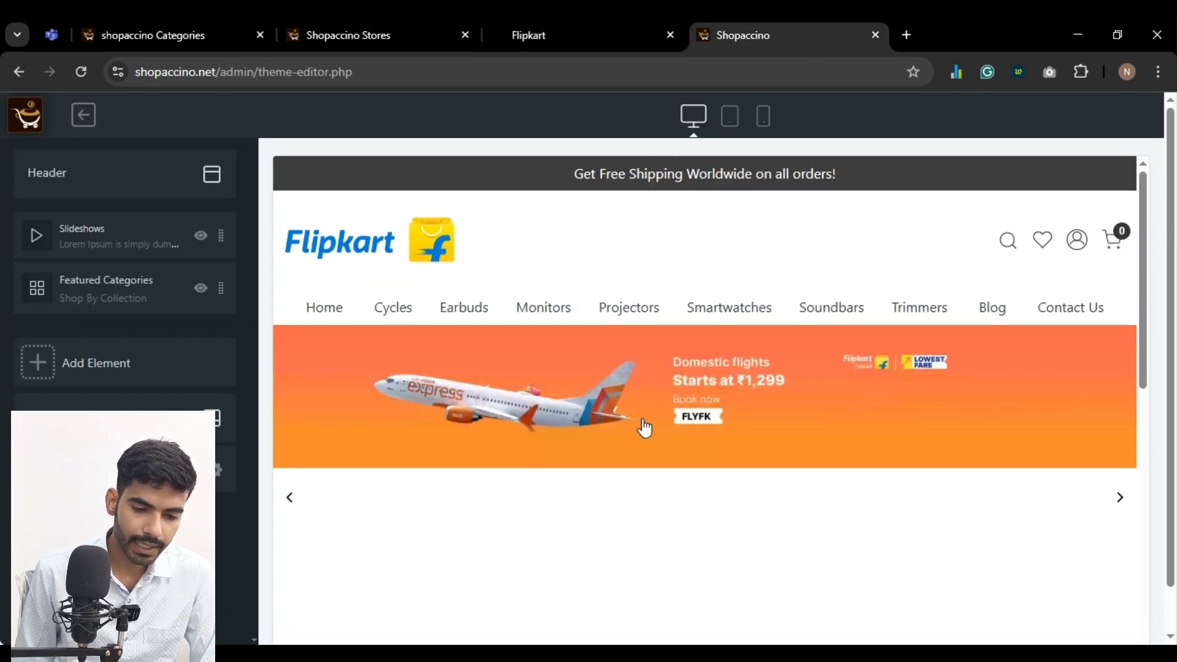
Start a new product in the store admin, naming it Projector 1 with SKU DL01
click(347, 37)
click(79, 346)
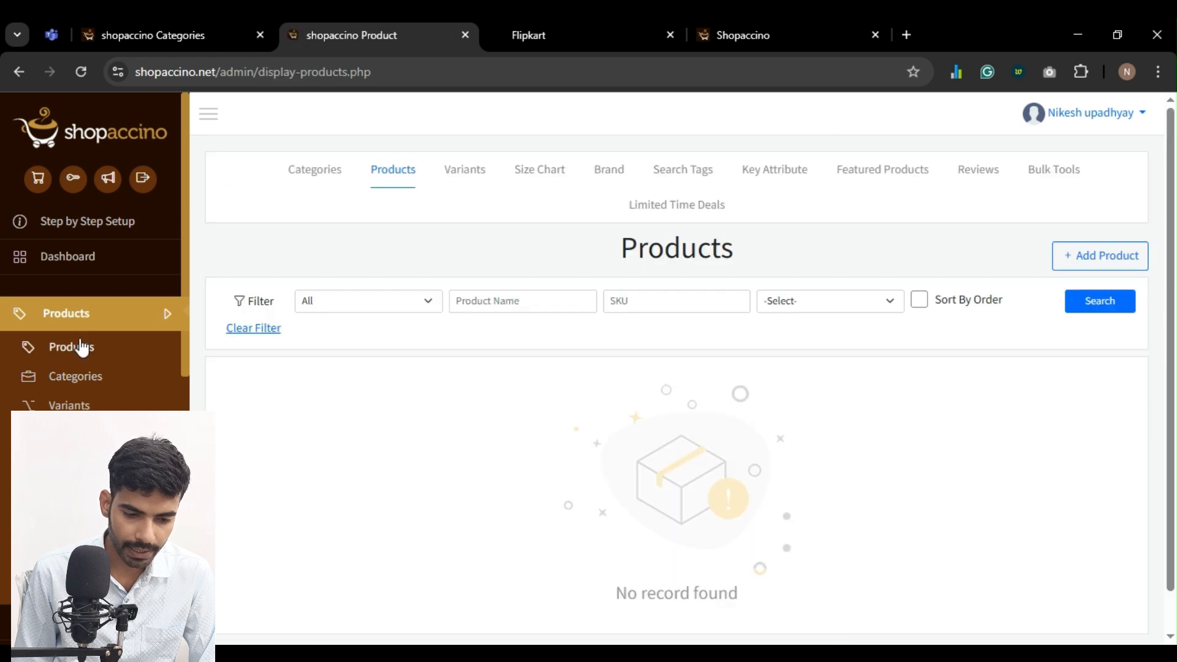
click(1095, 253)
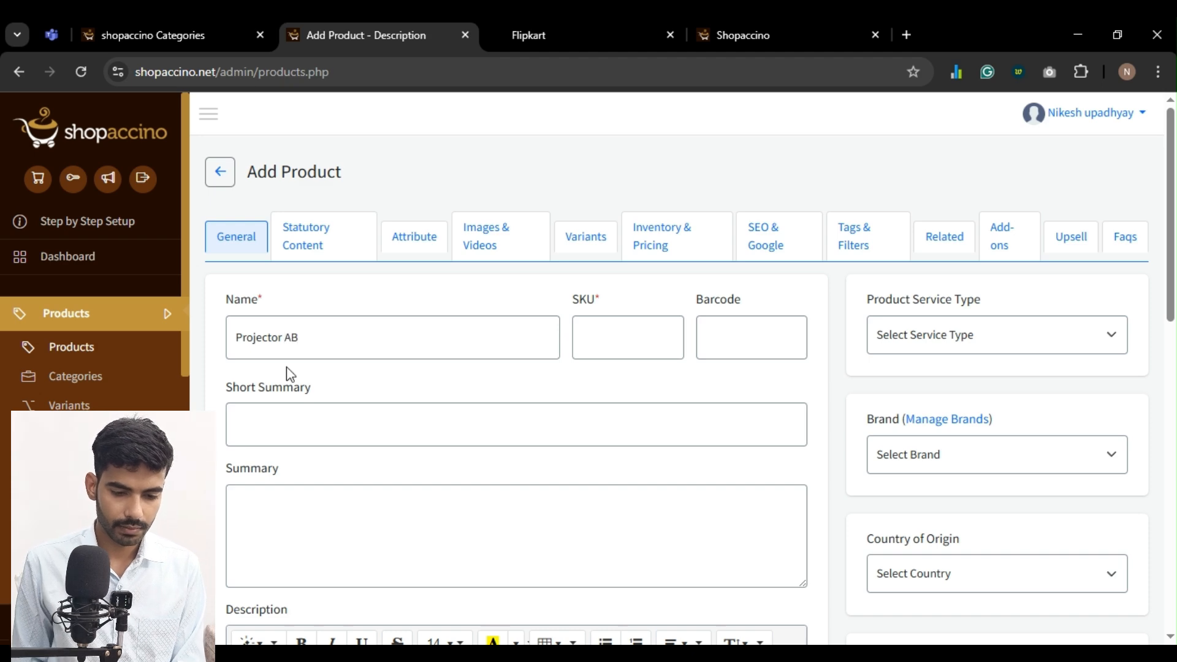
key(BackSpace)
text(1)
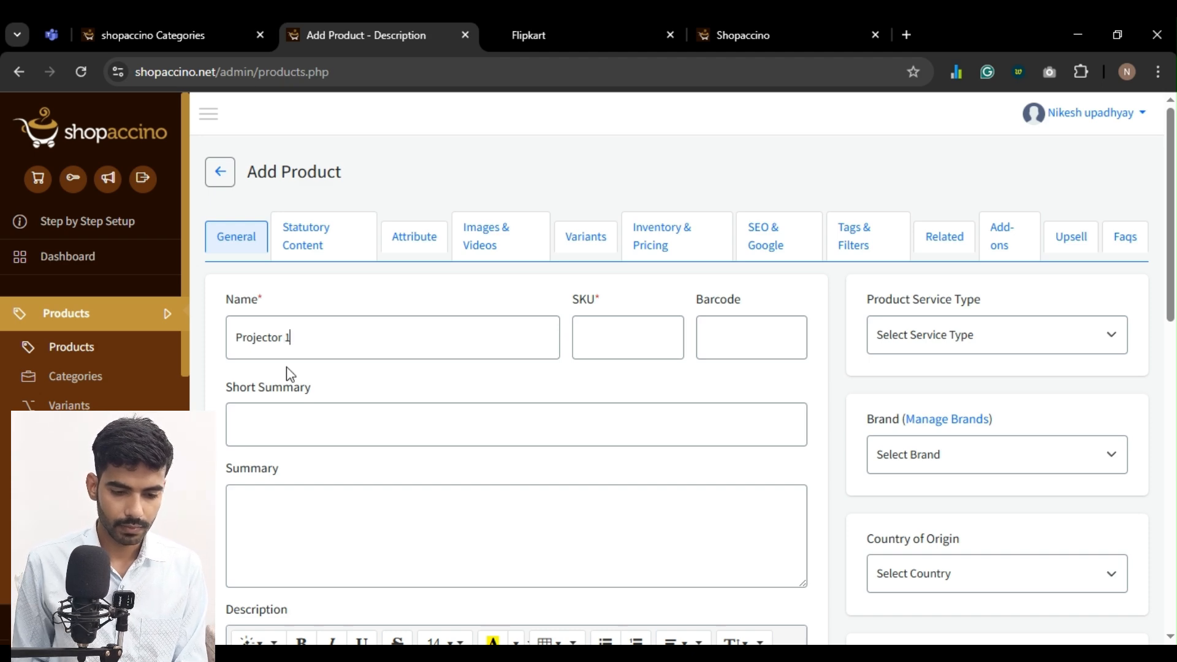
double_click(656, 328)
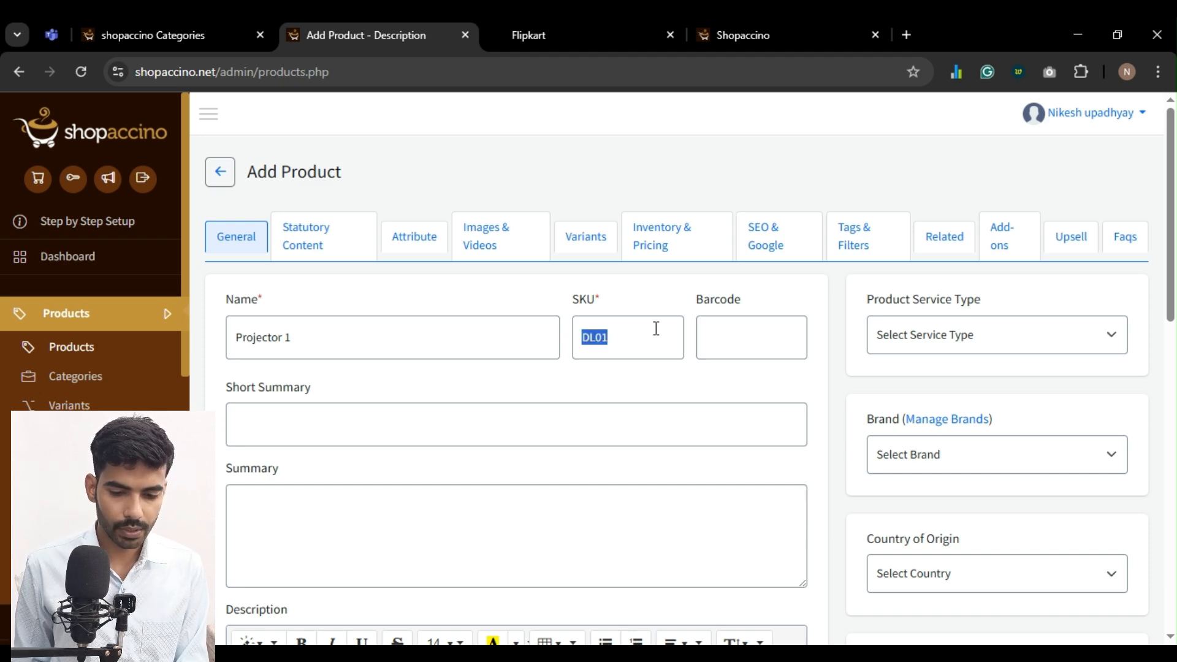
Enter Projector 1 as the new product's description
scroll(522, 355, down, 2)
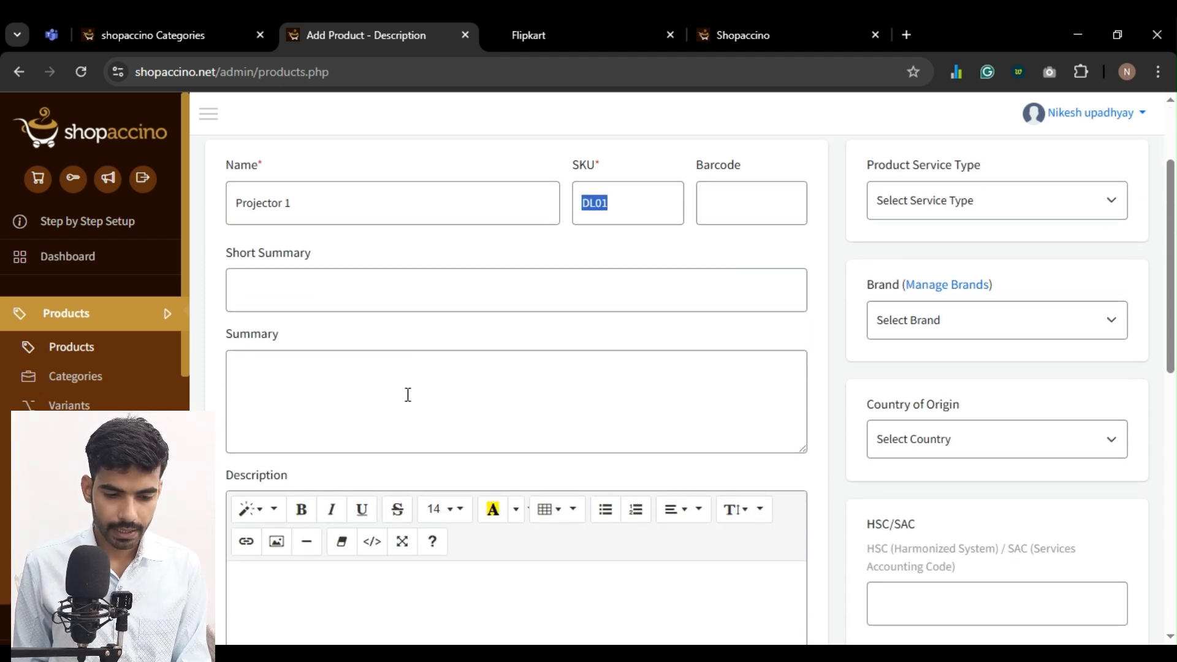
click(356, 590)
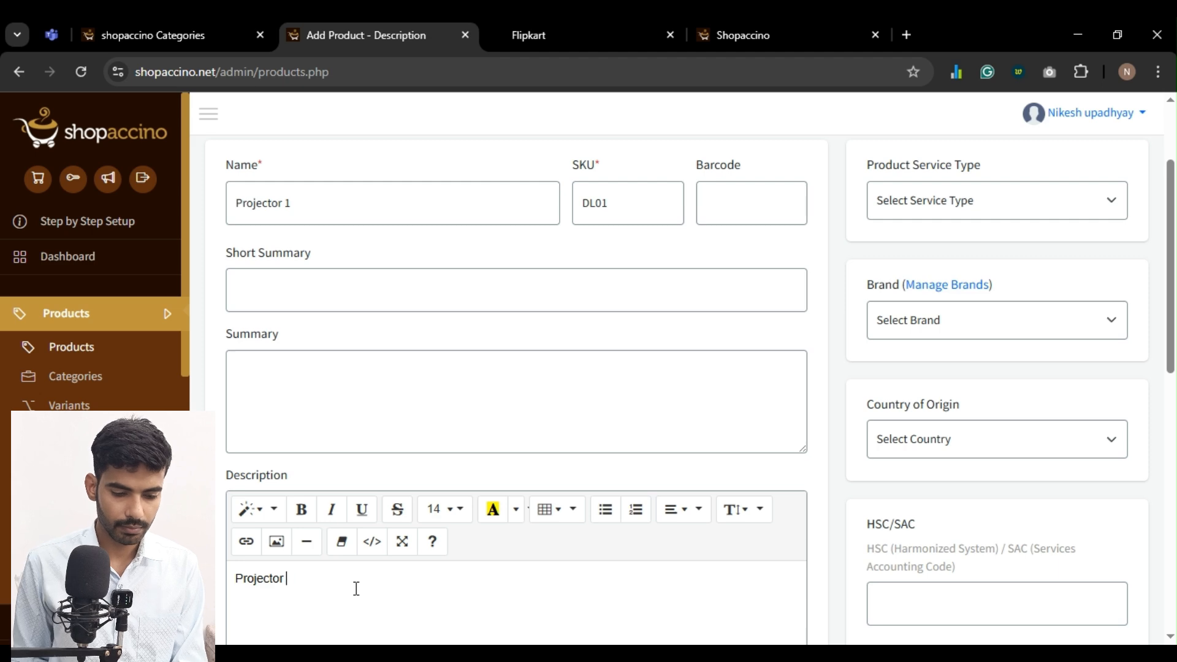
scroll(904, 473, up, 2)
scroll(926, 399, down, 3)
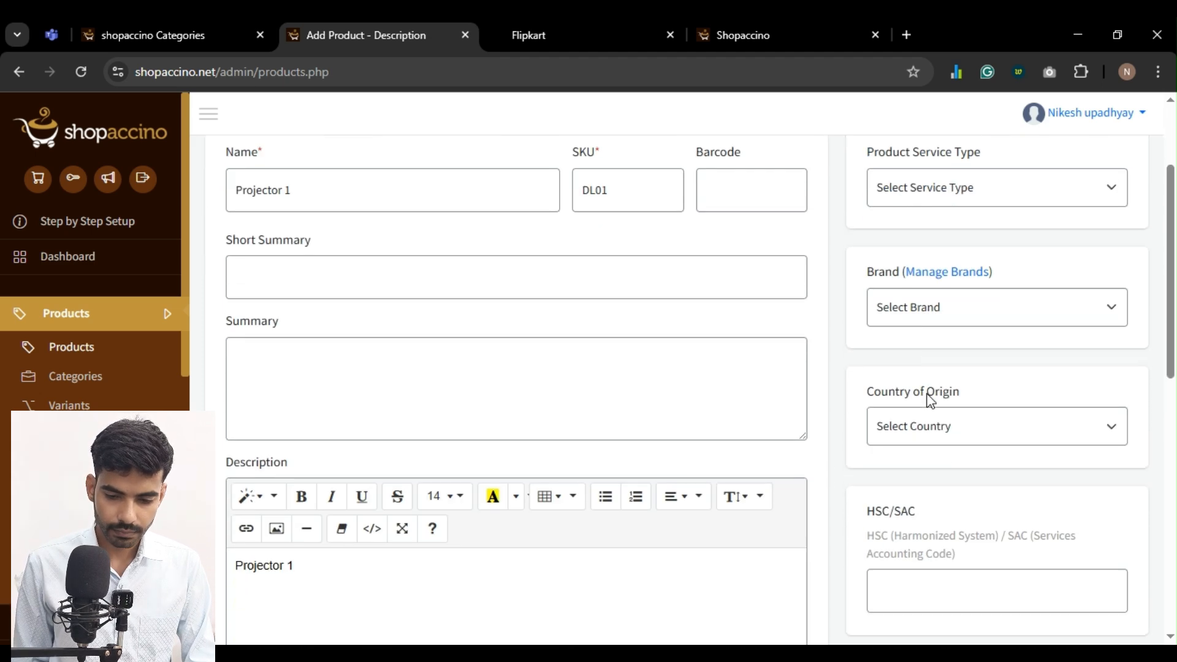
scroll(934, 339, up, 2)
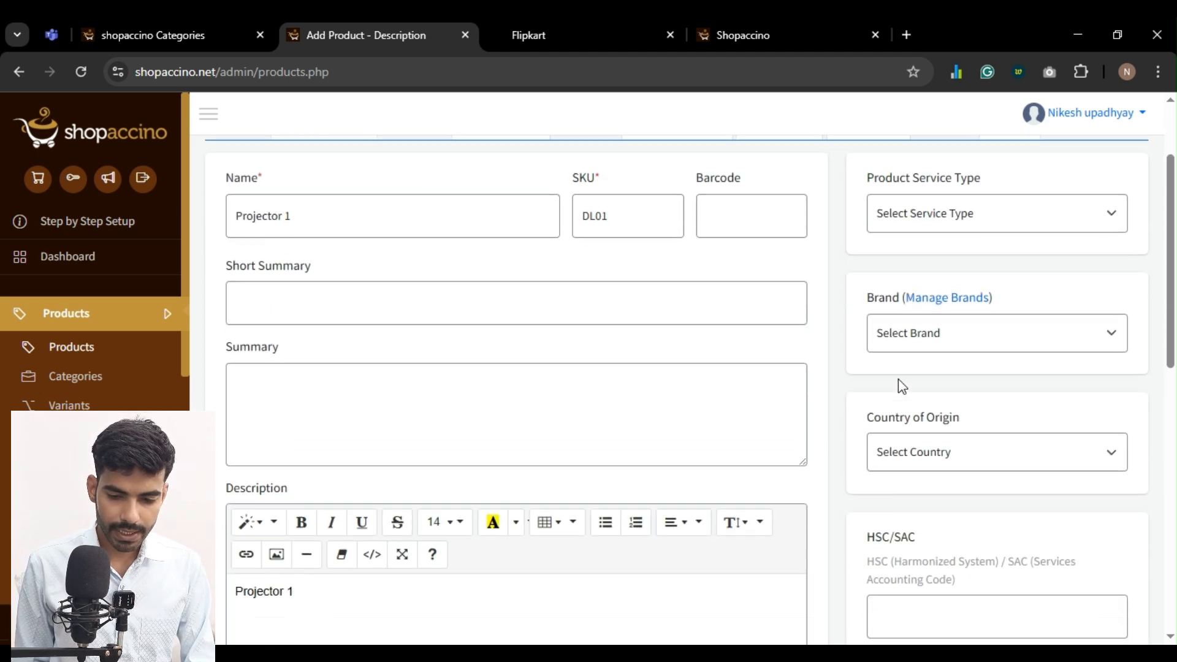
Set the new product's primary category to Projectors
scroll(902, 376, down, 5)
scroll(870, 303, down, 6)
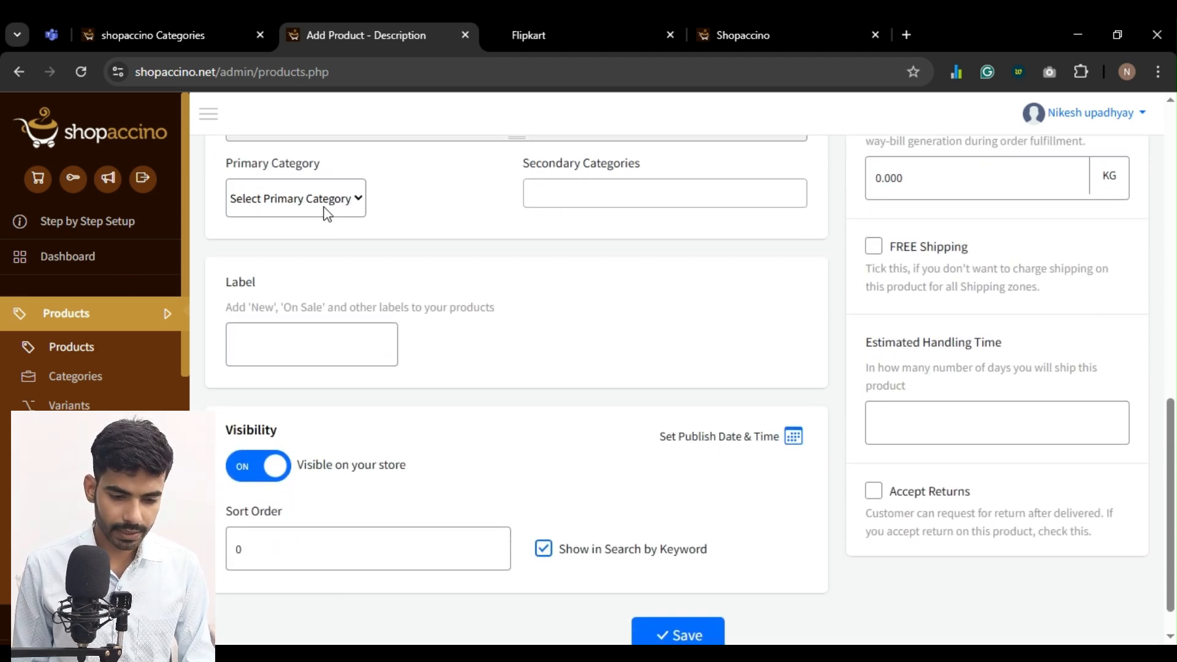
click(271, 330)
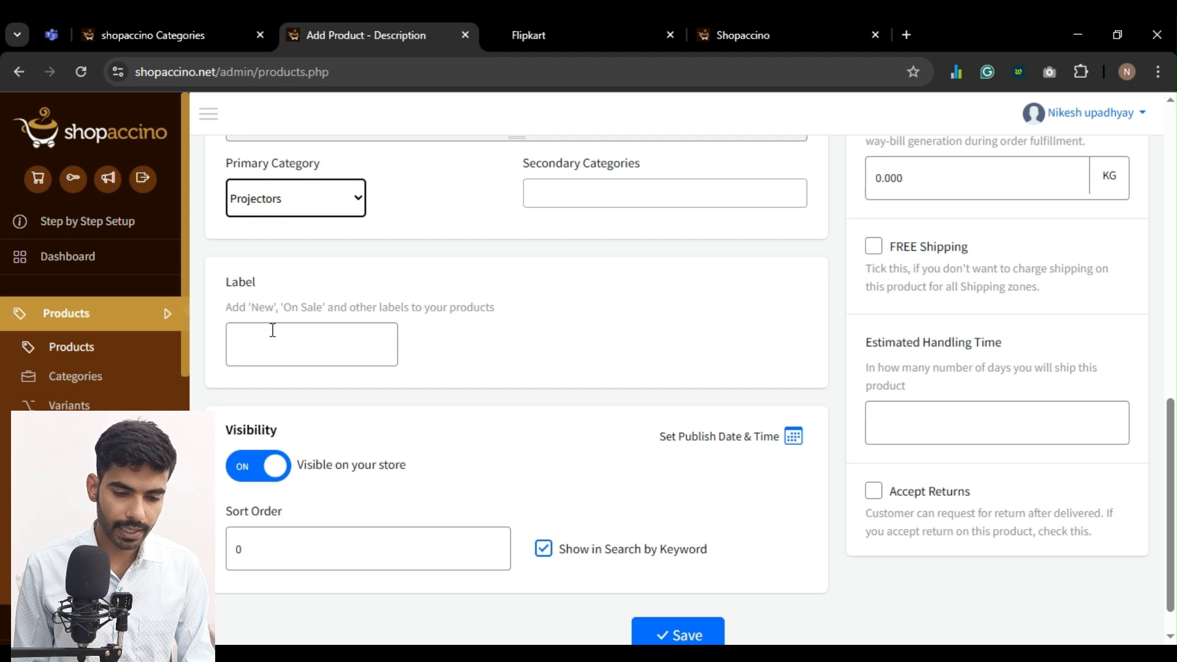
scroll(442, 318, down, 1)
scroll(454, 316, up, 2)
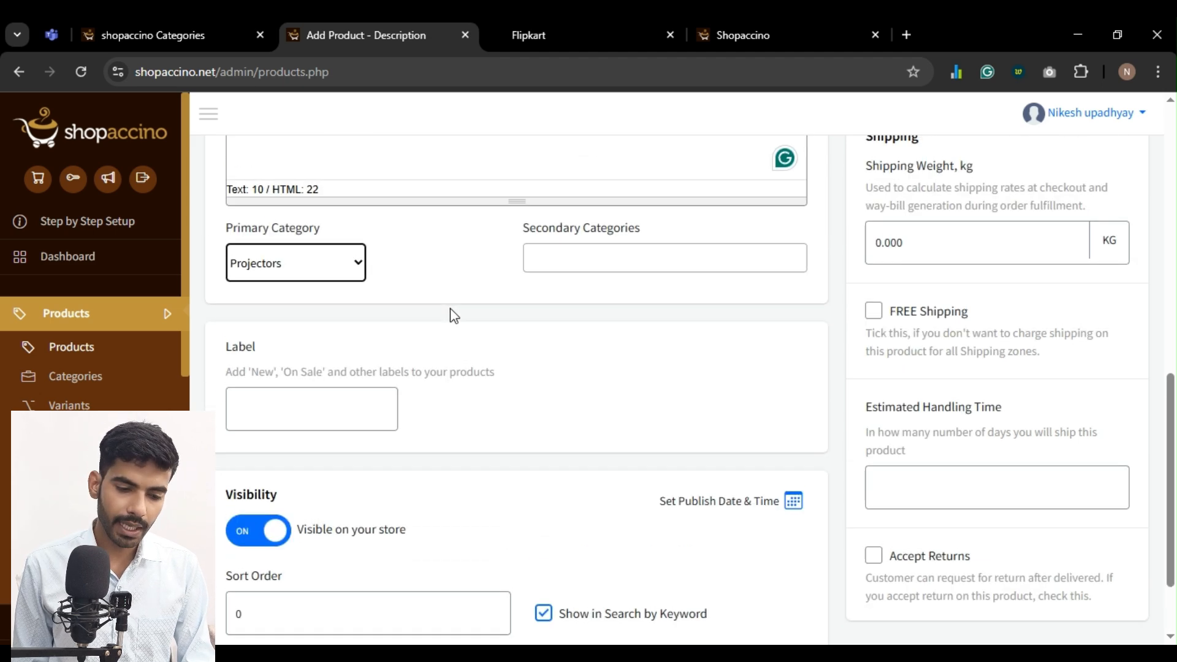
scroll(454, 316, down, 2)
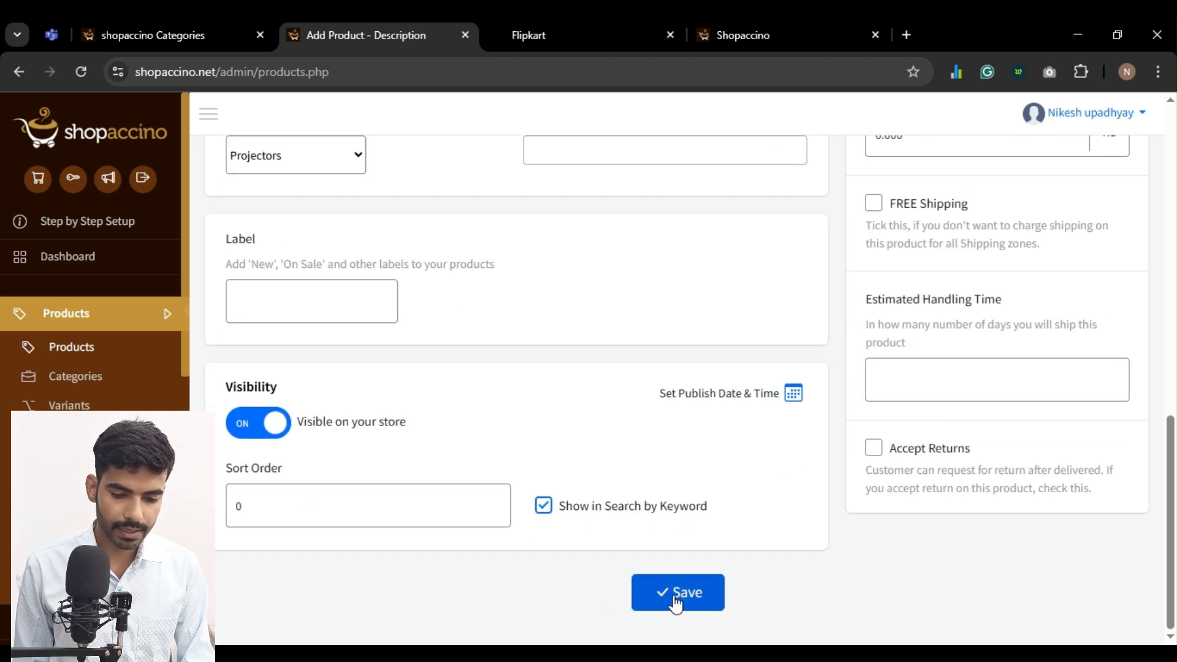
Save the product's general details and go past its statutory content to the key attribute settings
scroll(365, 434, down, 3)
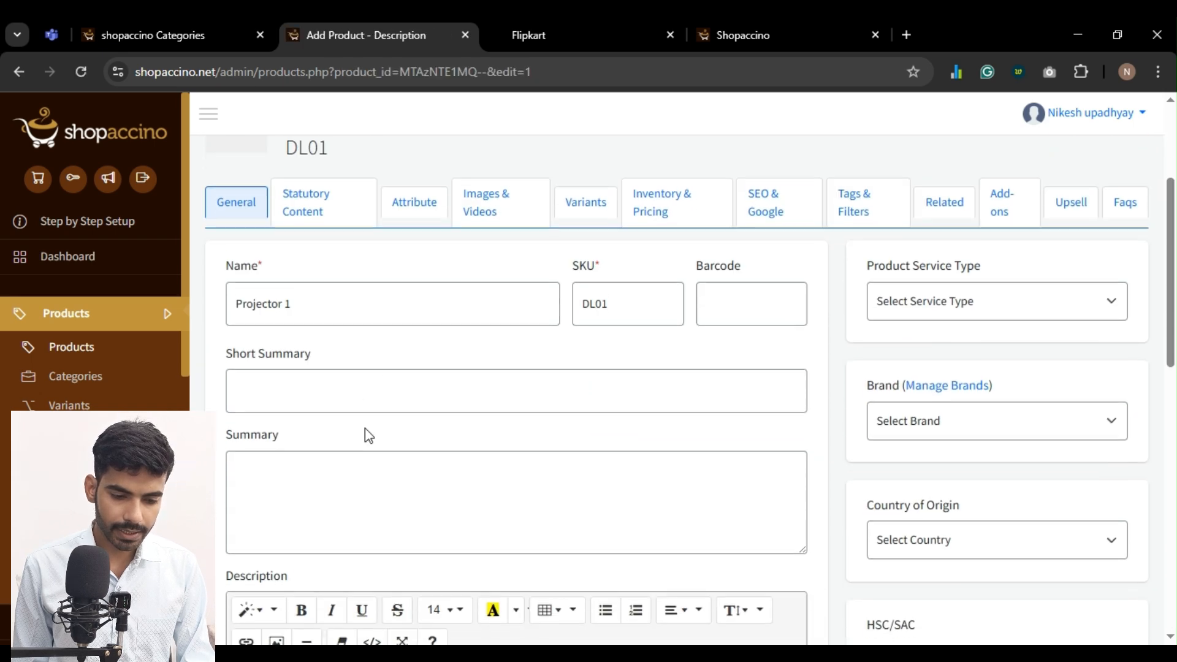
click(325, 194)
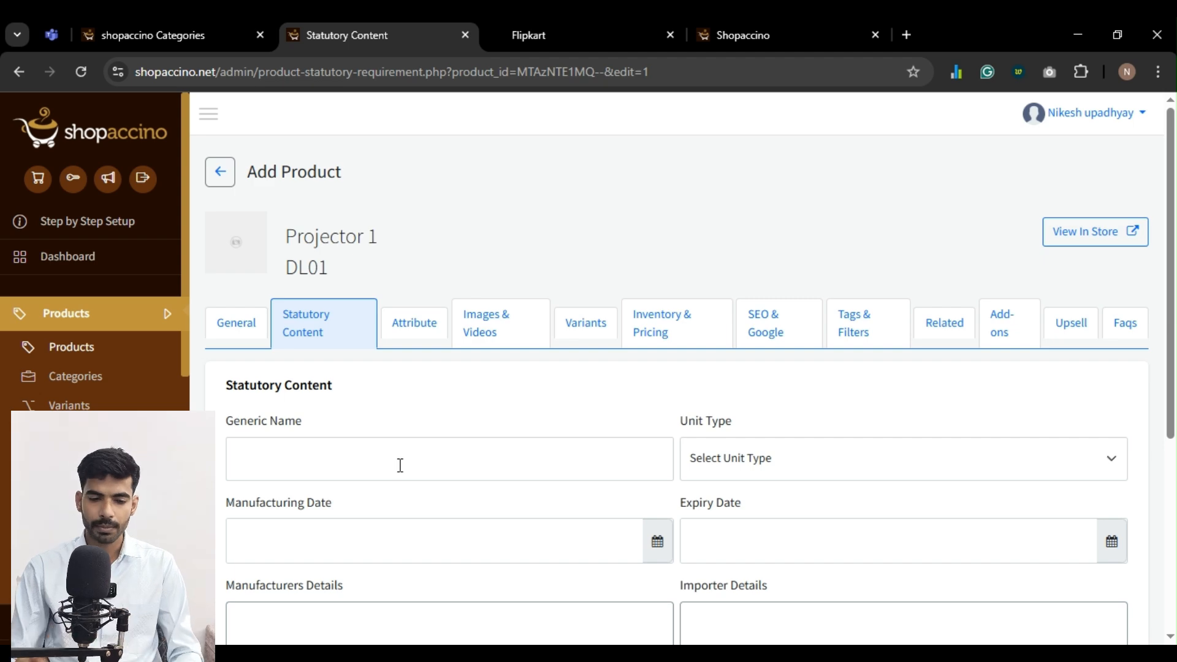
click(415, 329)
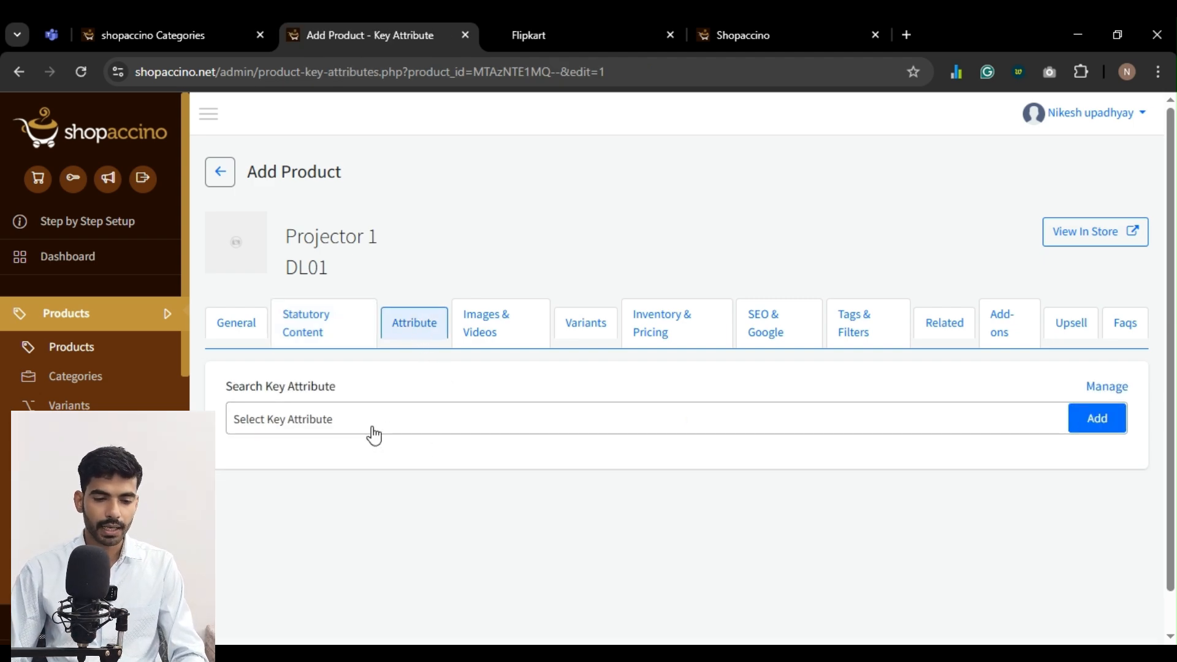
Search the key attributes for White and create White as a new value of the Color key attribute
click(374, 422)
scroll(373, 436, down, 1)
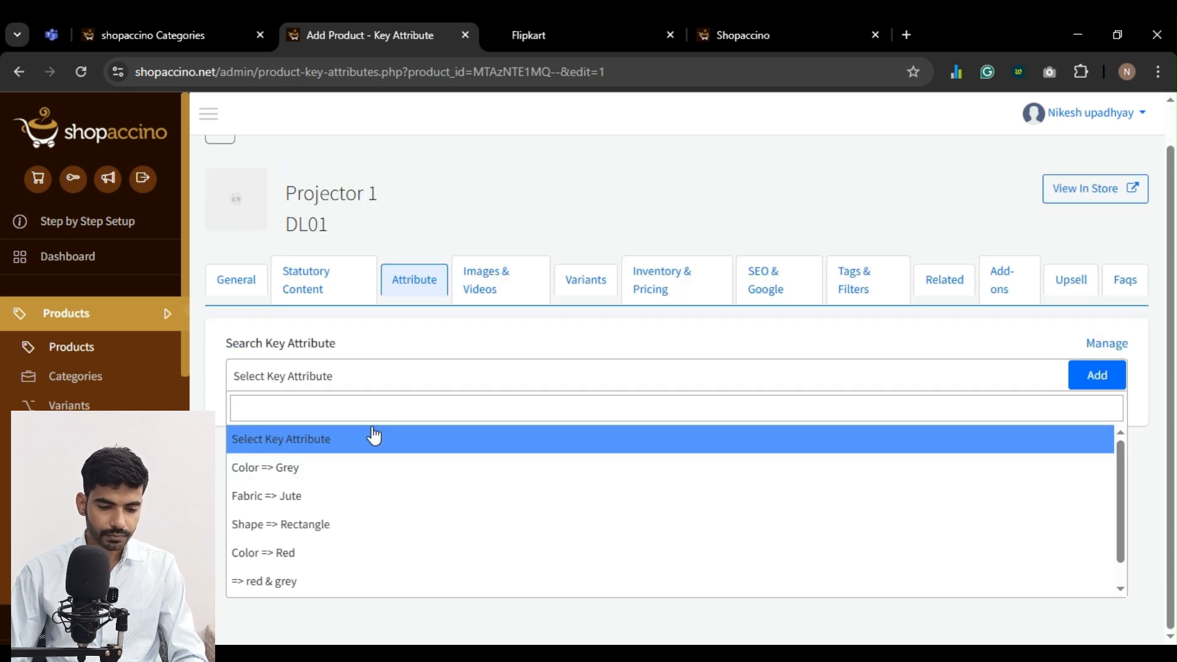
scroll(372, 436, up, 1)
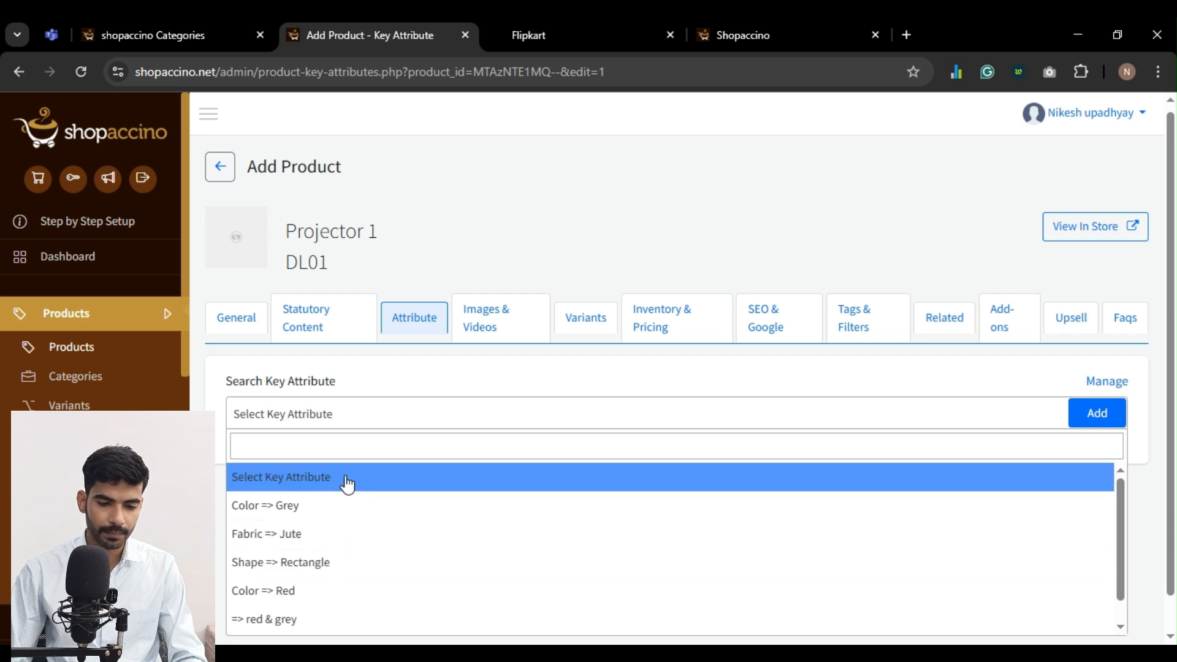
click(347, 447)
text(White)
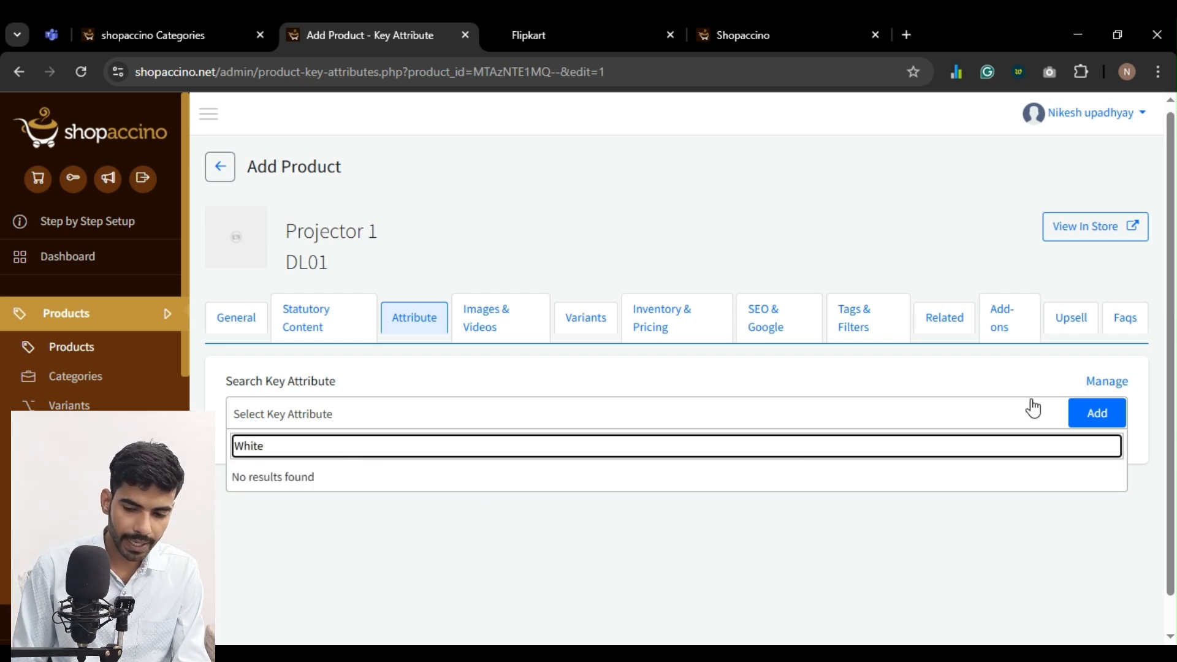
click(1095, 382)
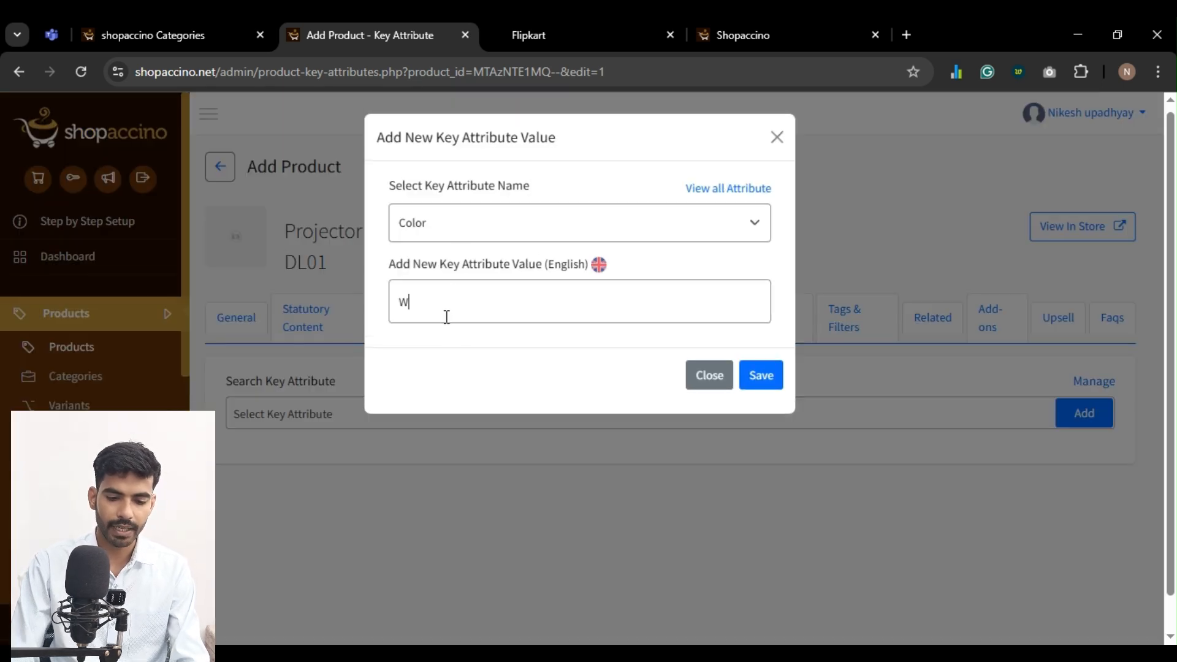
click(773, 381)
Find the Color => White key attribute and add it to the Projector 1 product
click(429, 416)
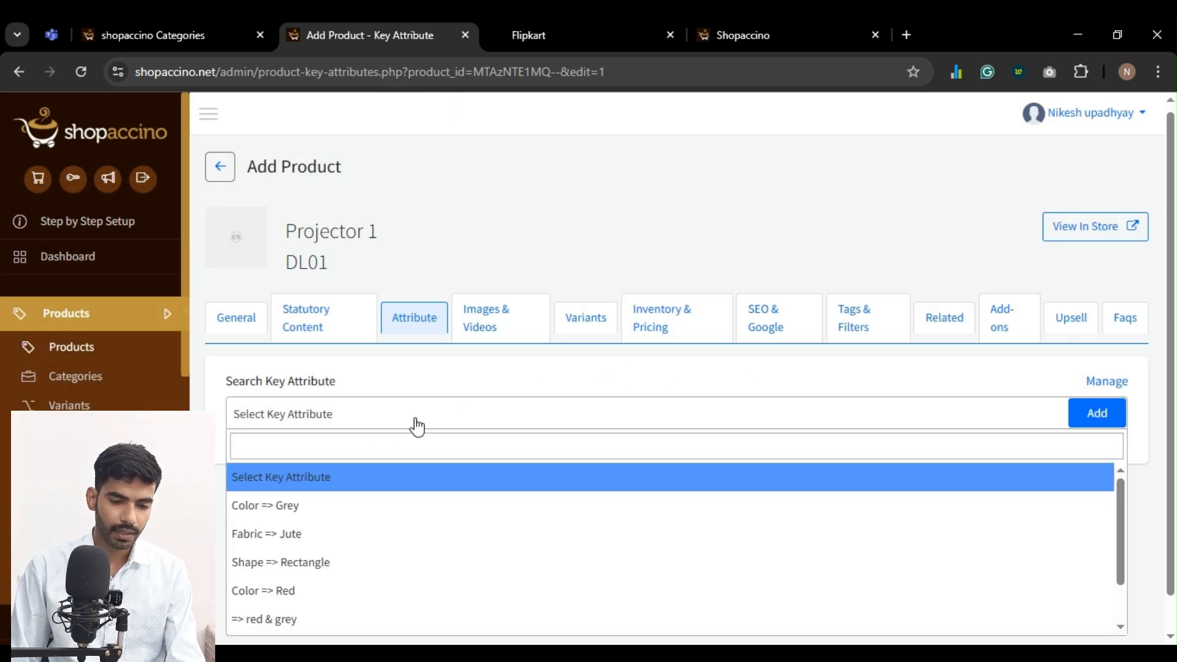
click(366, 432)
click(366, 421)
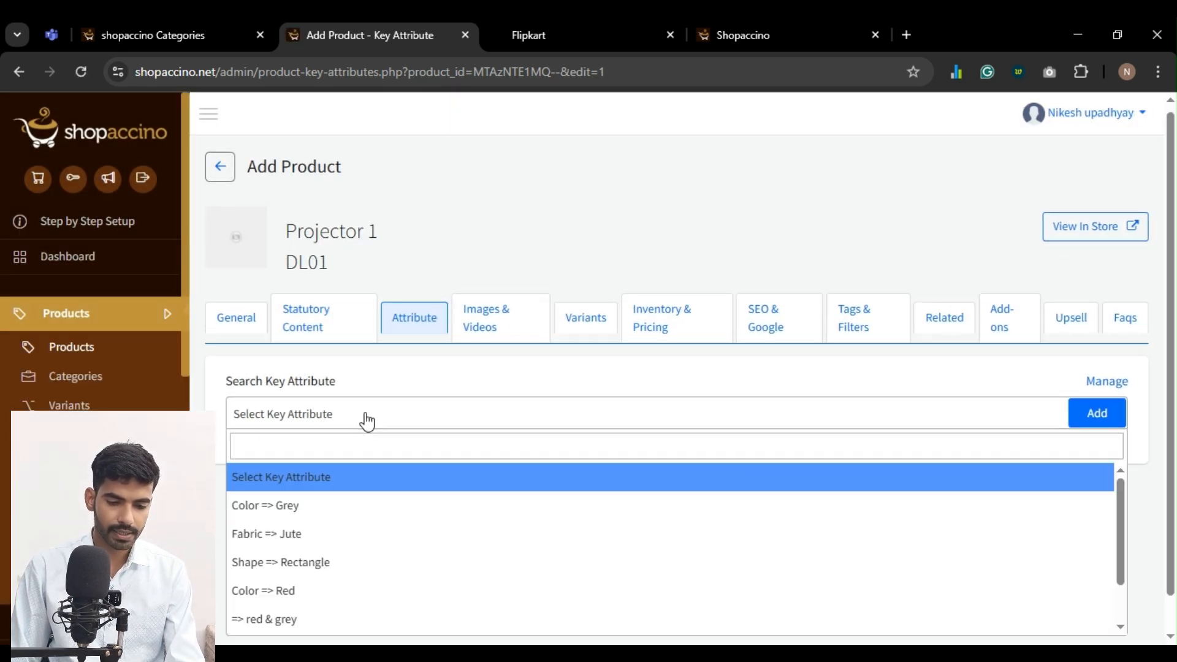
text(White)
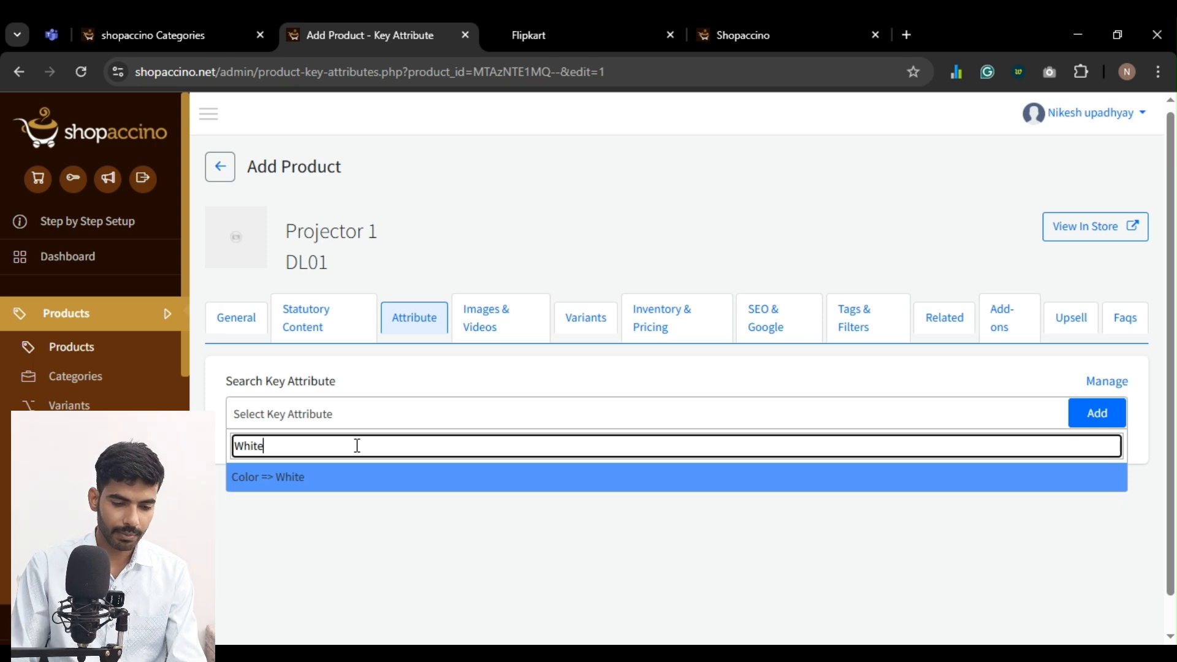
click(338, 483)
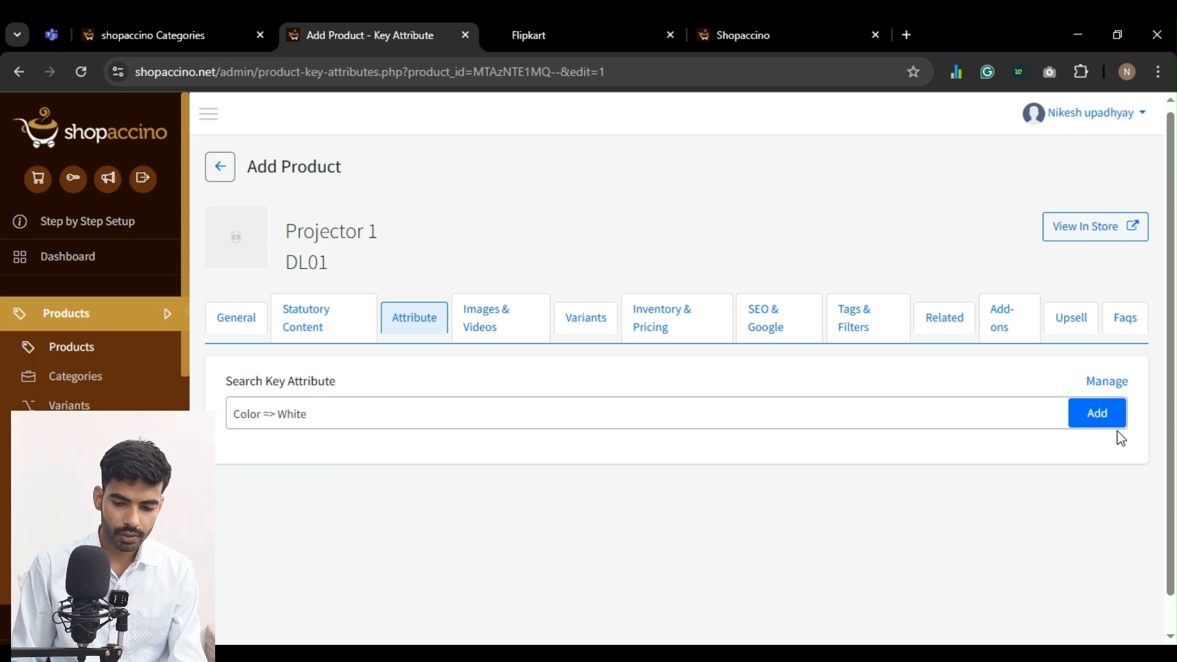
click(1102, 417)
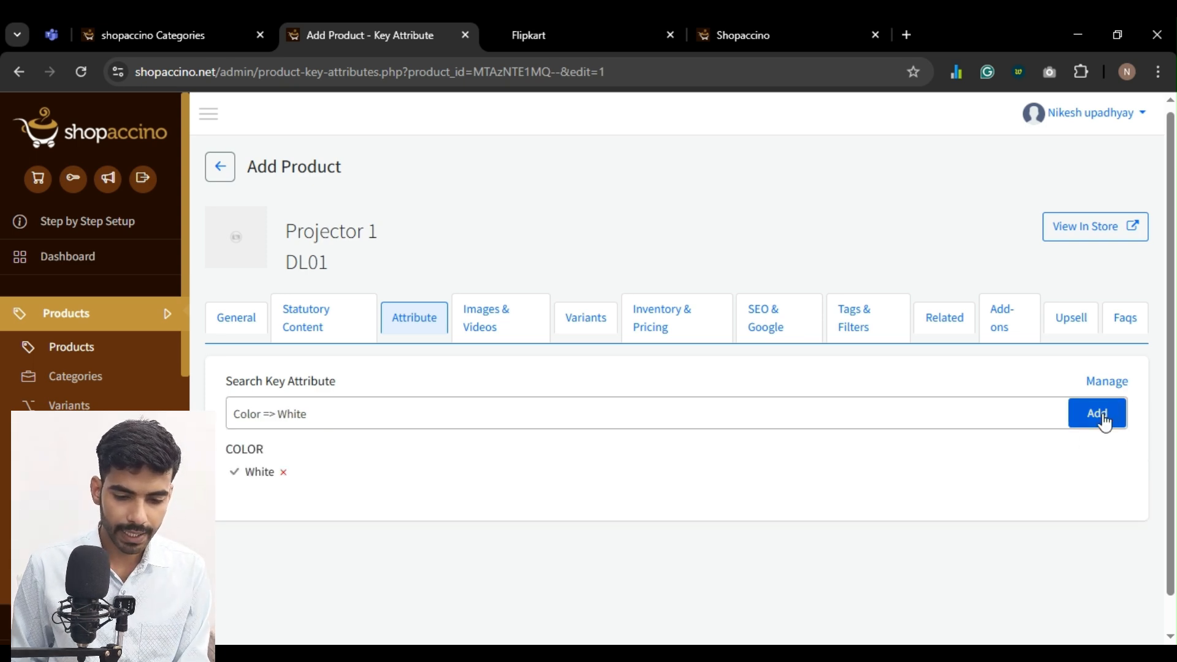
Upload the white projector photo as the product's first image and save the product images
click(489, 325)
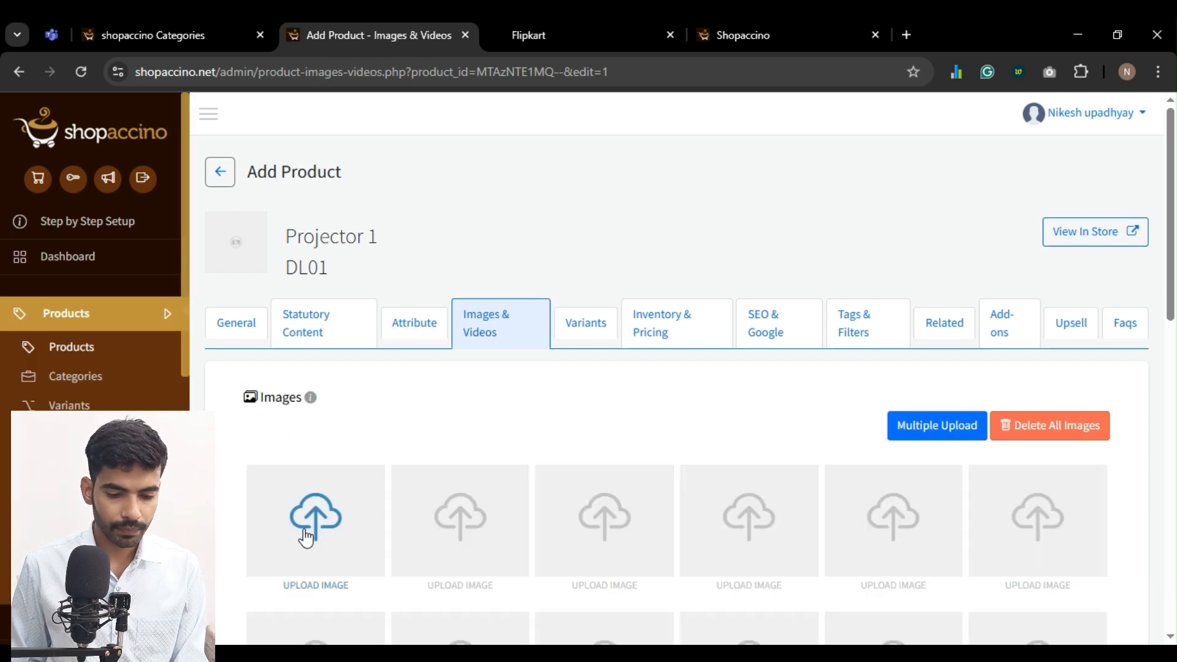
click(304, 529)
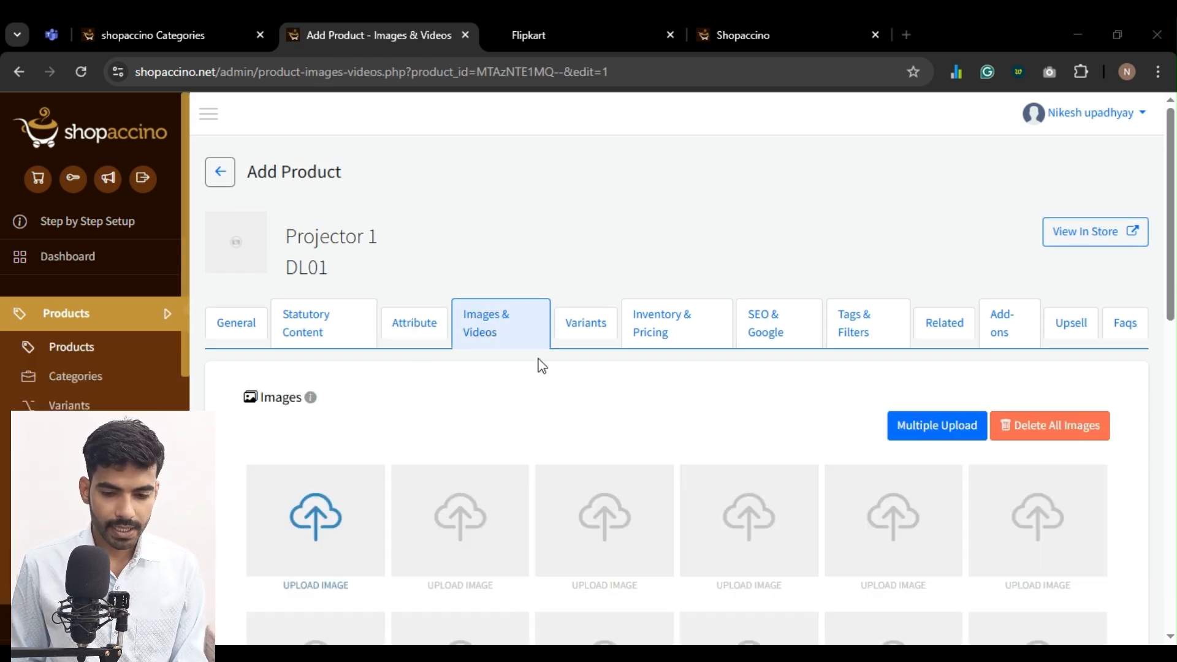
double_click(784, 167)
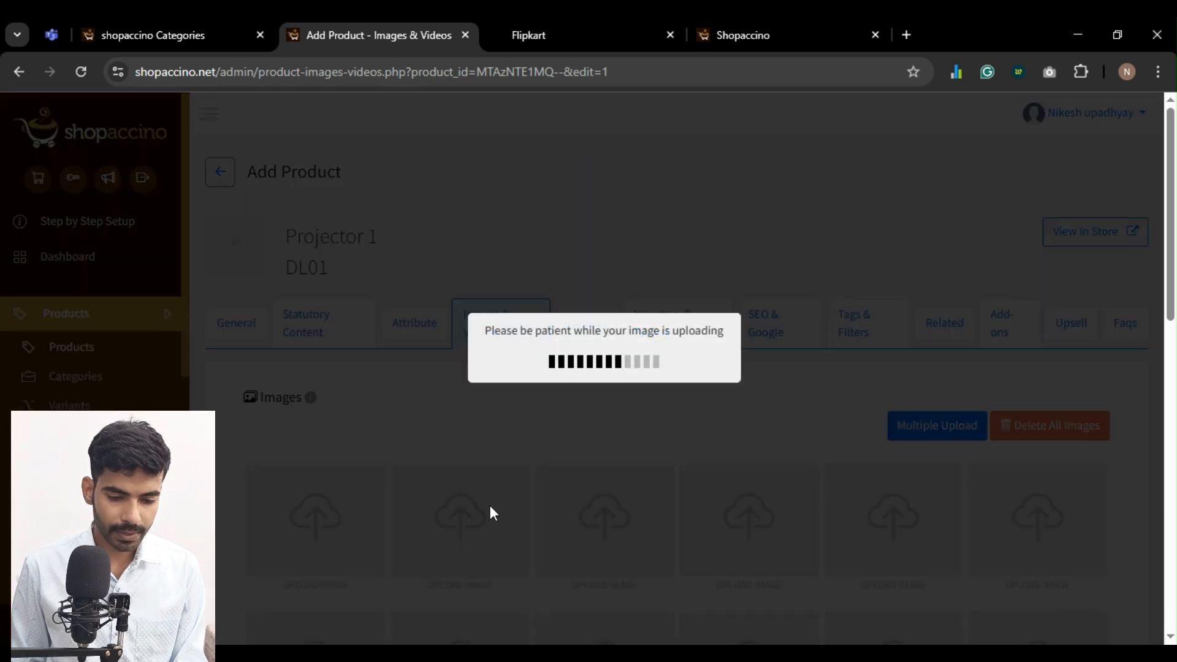
scroll(490, 514, down, 10)
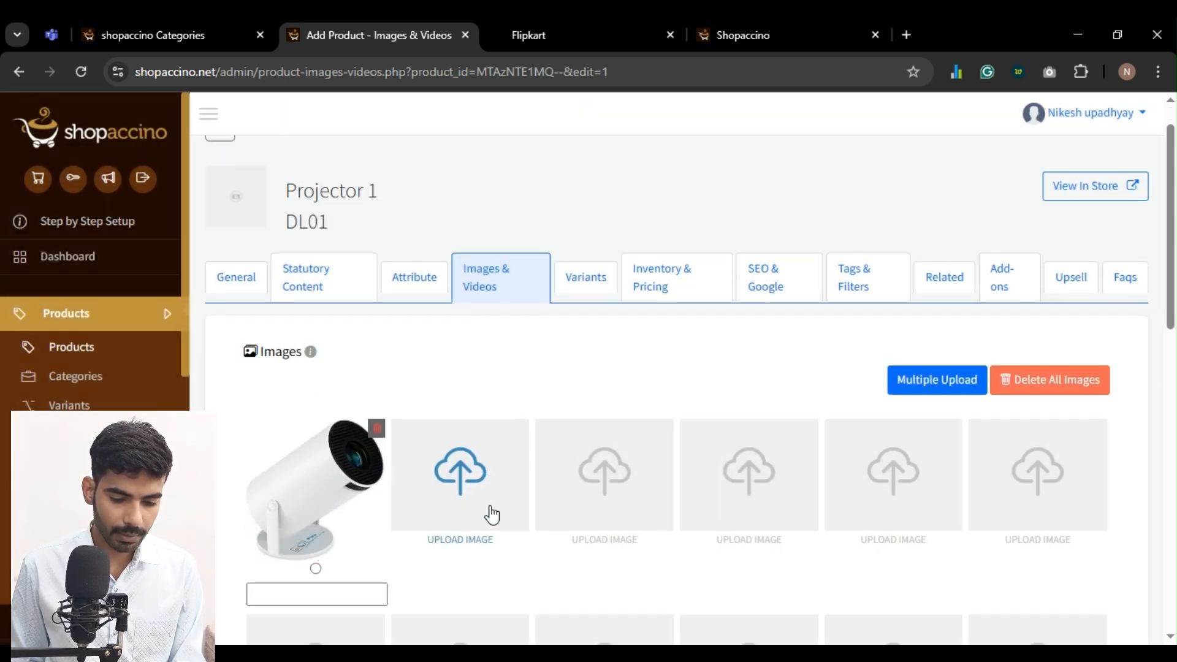
click(674, 559)
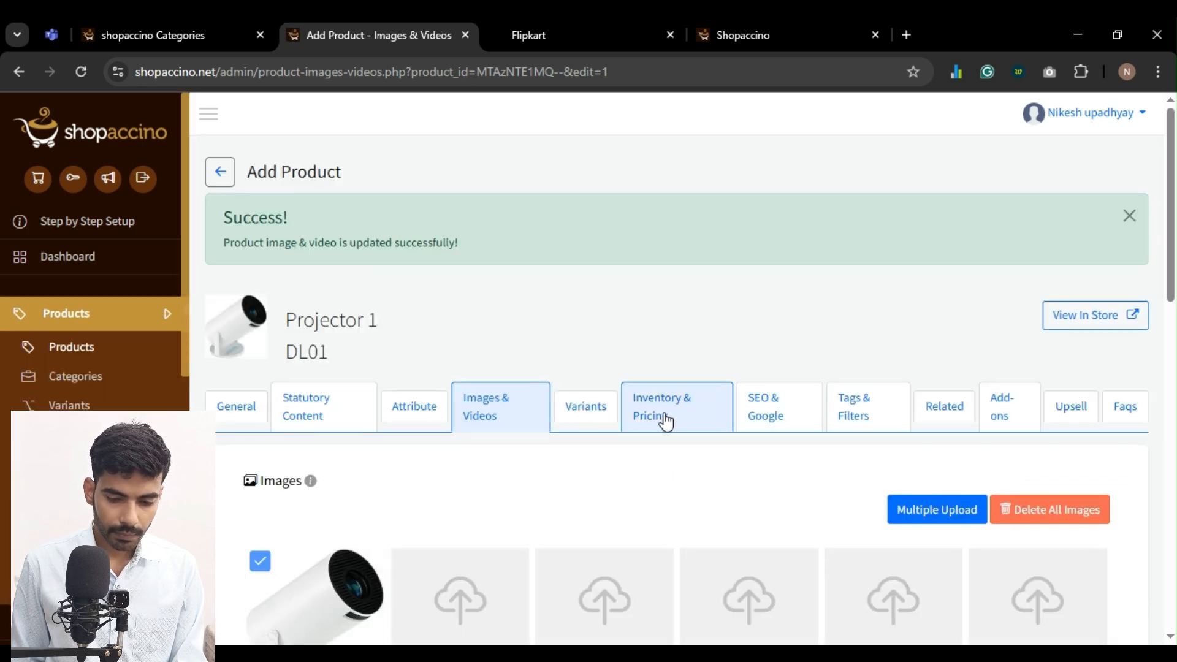
Turn on variant options for the product and check which variant names its first option offers
click(594, 421)
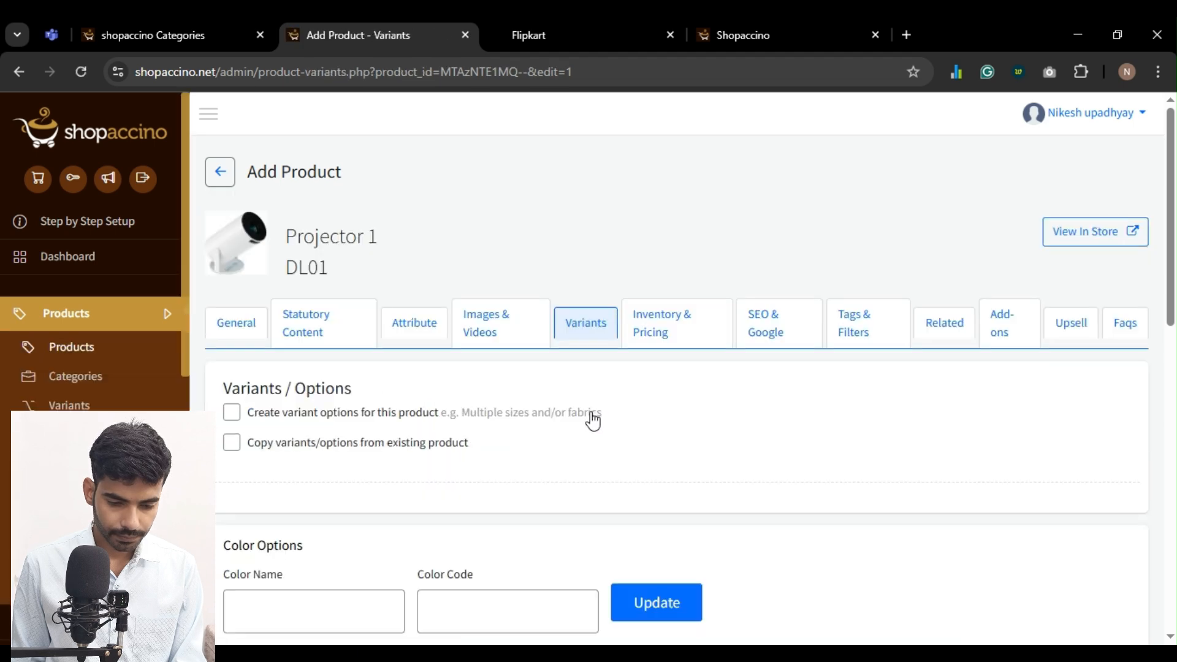
scroll(402, 425, down, 4)
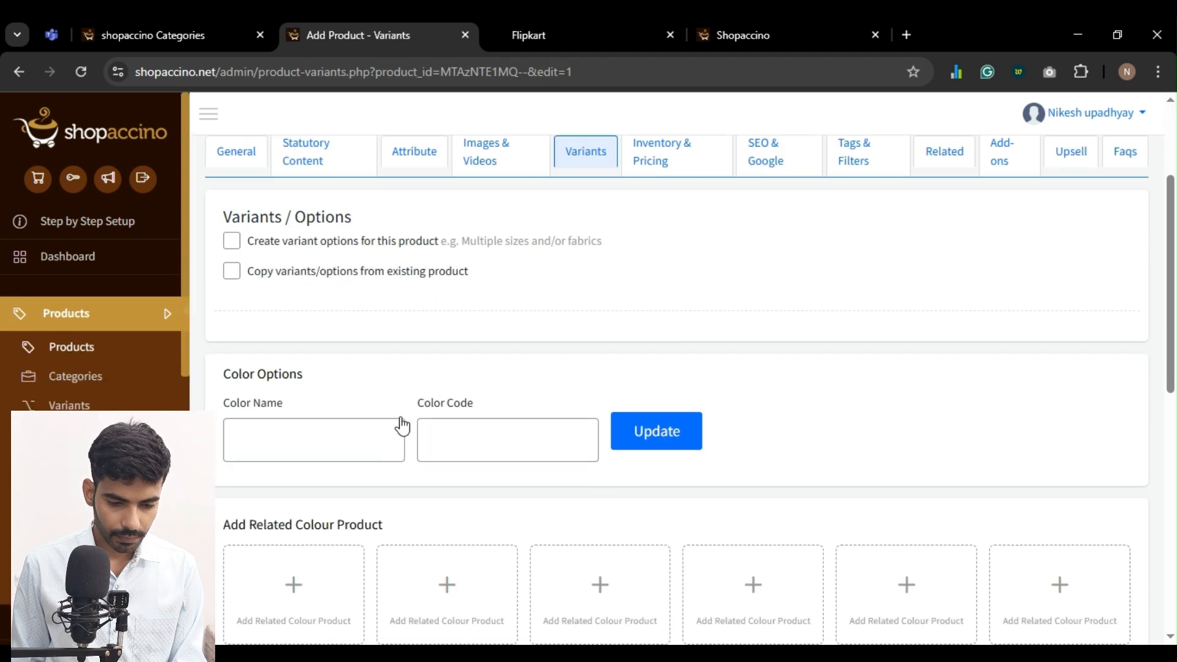
click(233, 241)
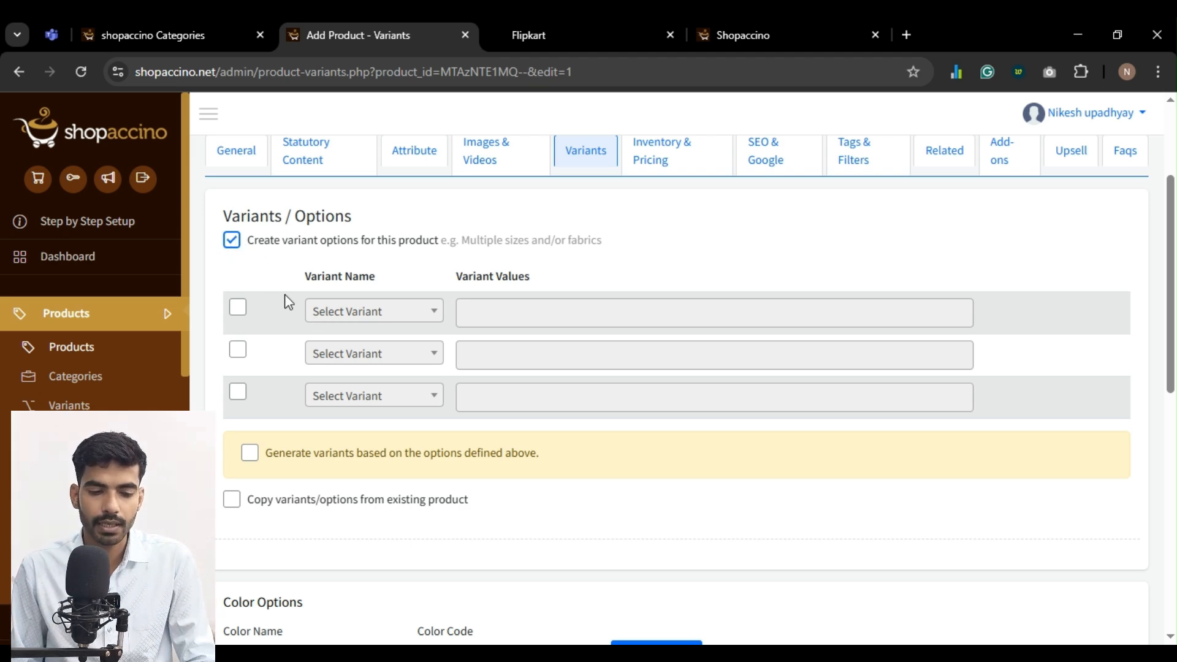
click(238, 311)
click(362, 311)
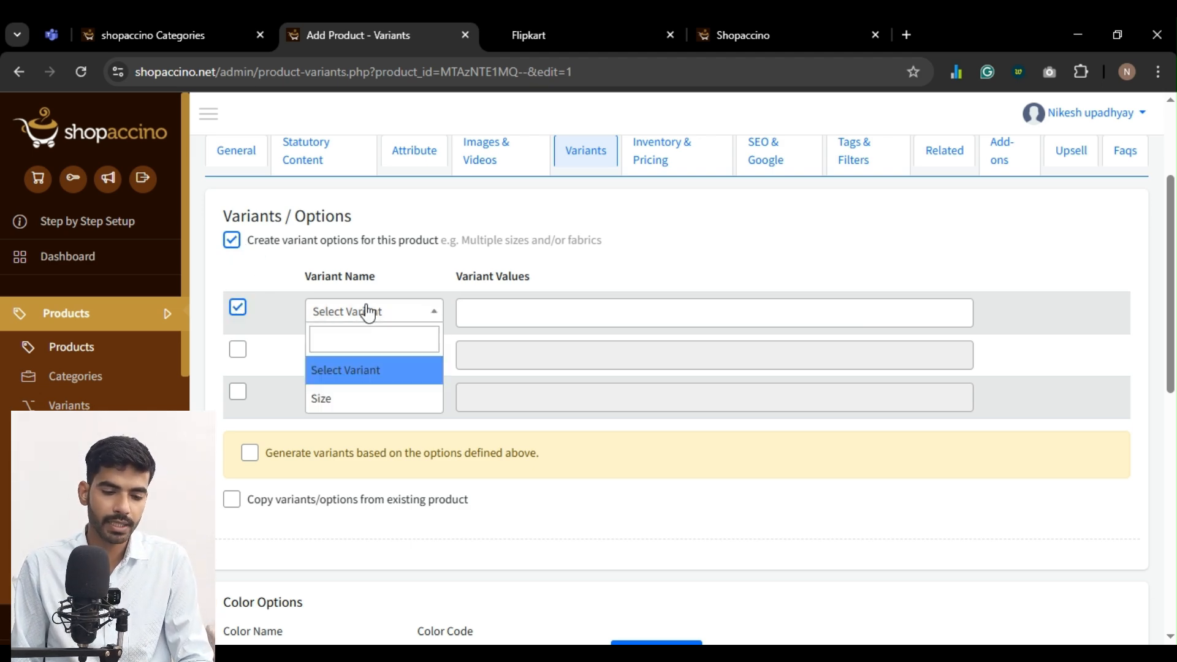
scroll(691, 305, up, 3)
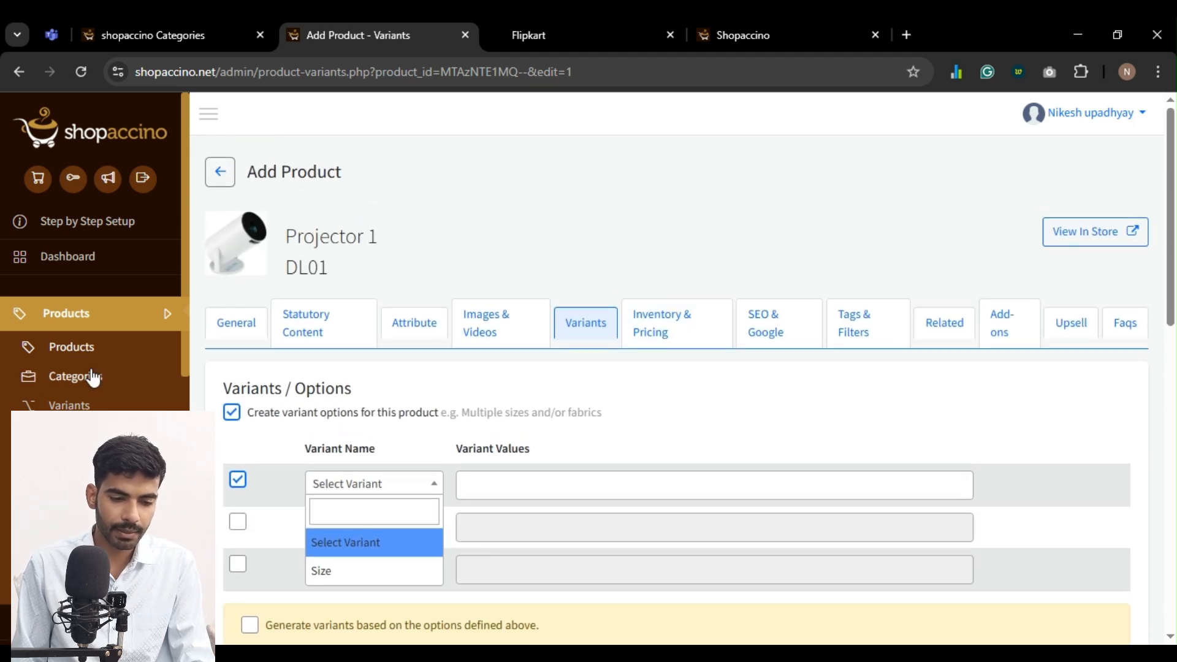
Create a visible variant type named Quantity in the store's variant management and save it
scroll(68, 378, down, 2)
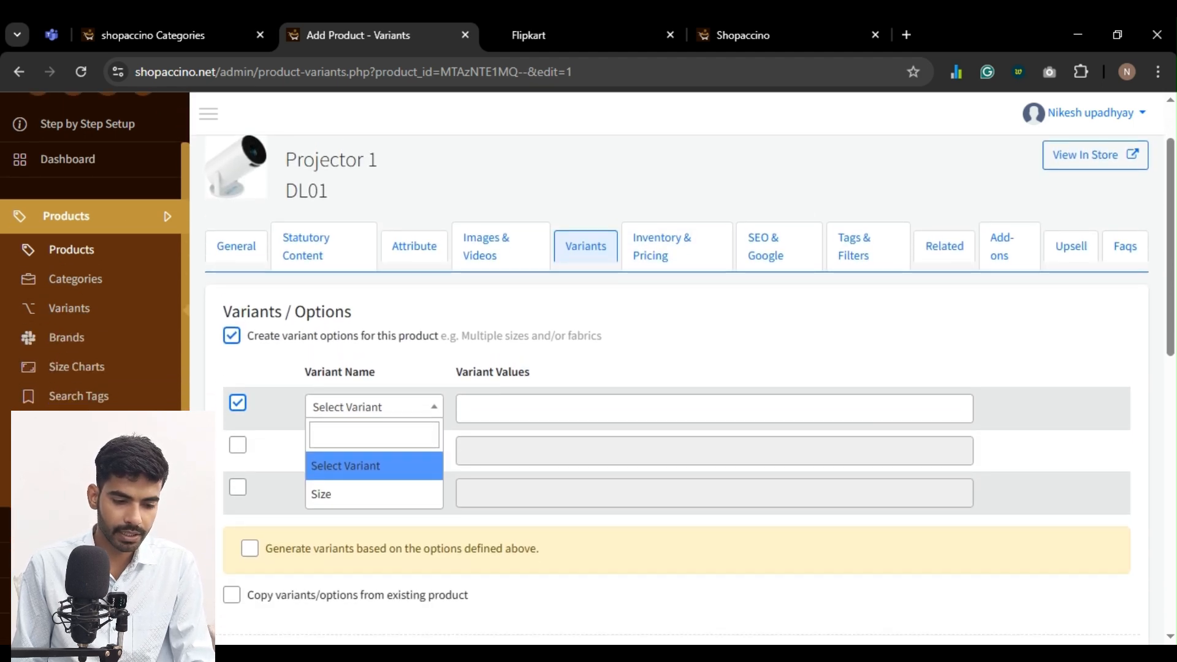
click(71, 309)
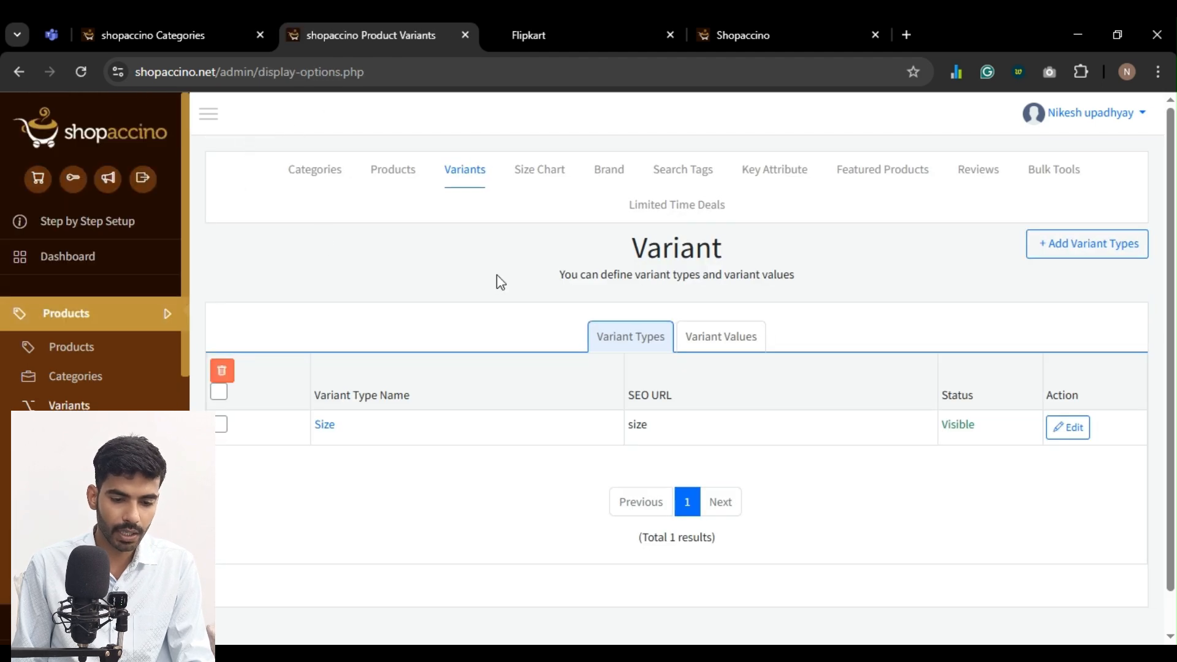
click(1090, 252)
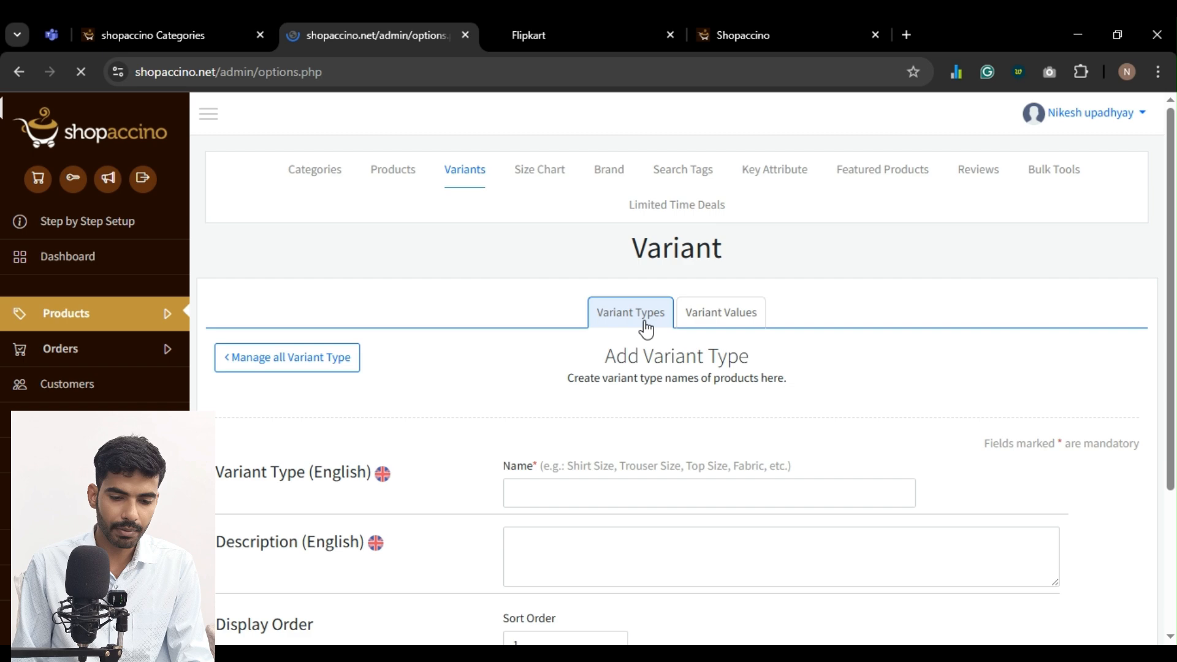
click(604, 484)
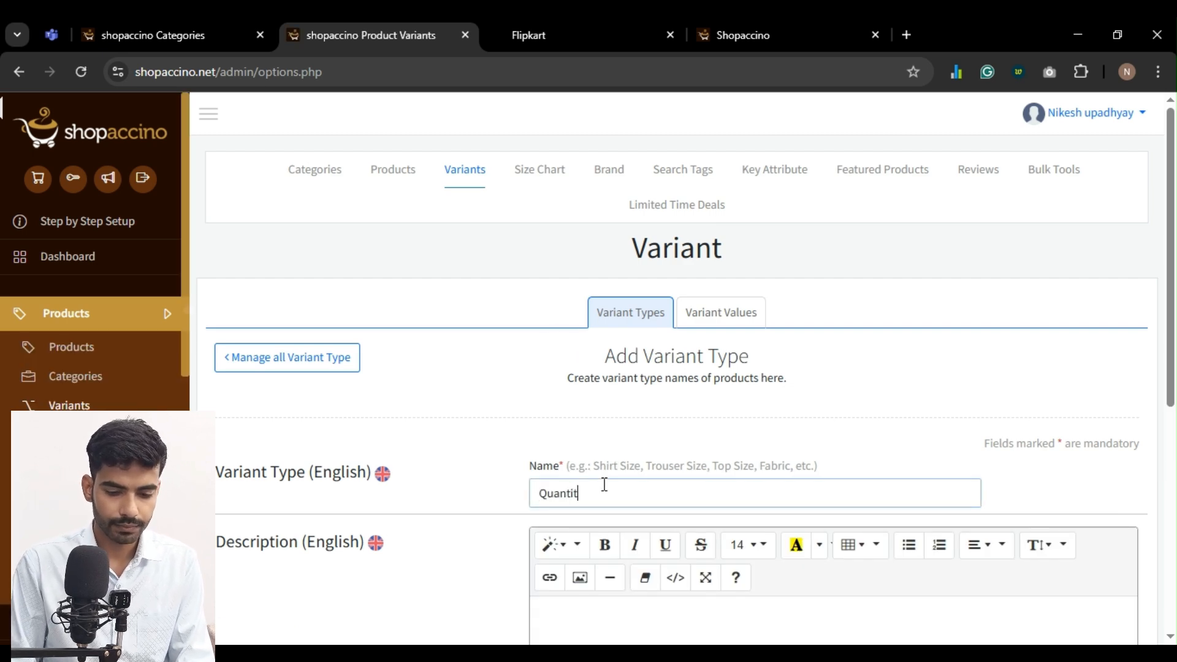
scroll(613, 503, down, 6)
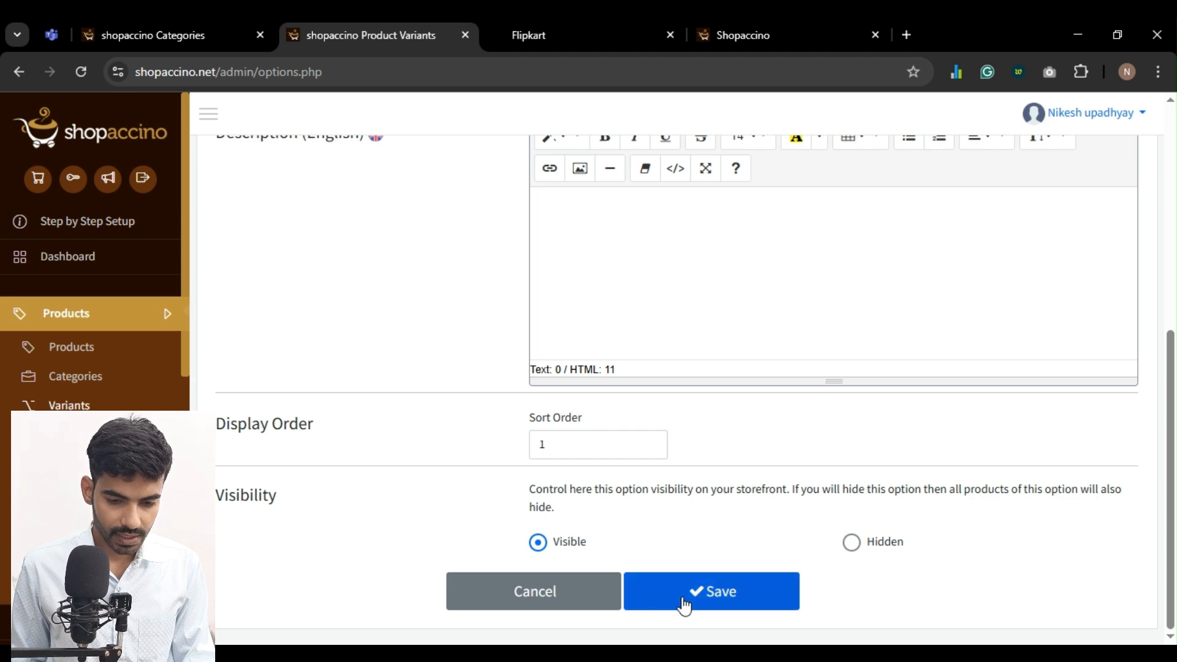
click(682, 598)
Add a variant value named 1 to the Quantity variant and save it
click(711, 313)
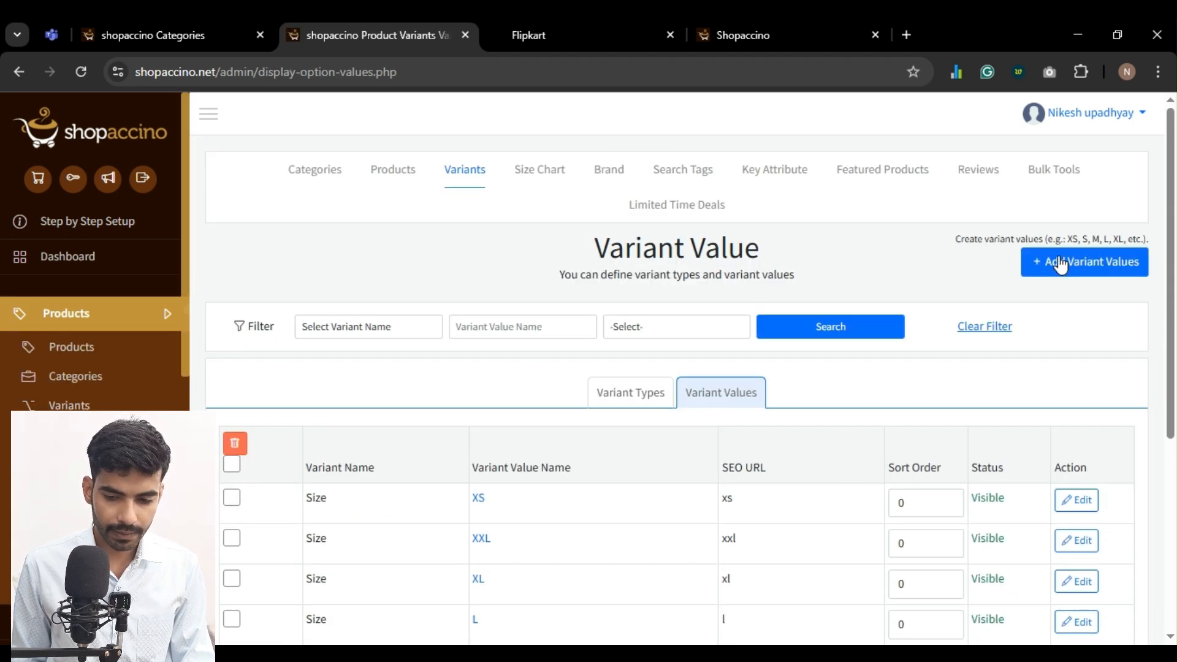
click(1041, 276)
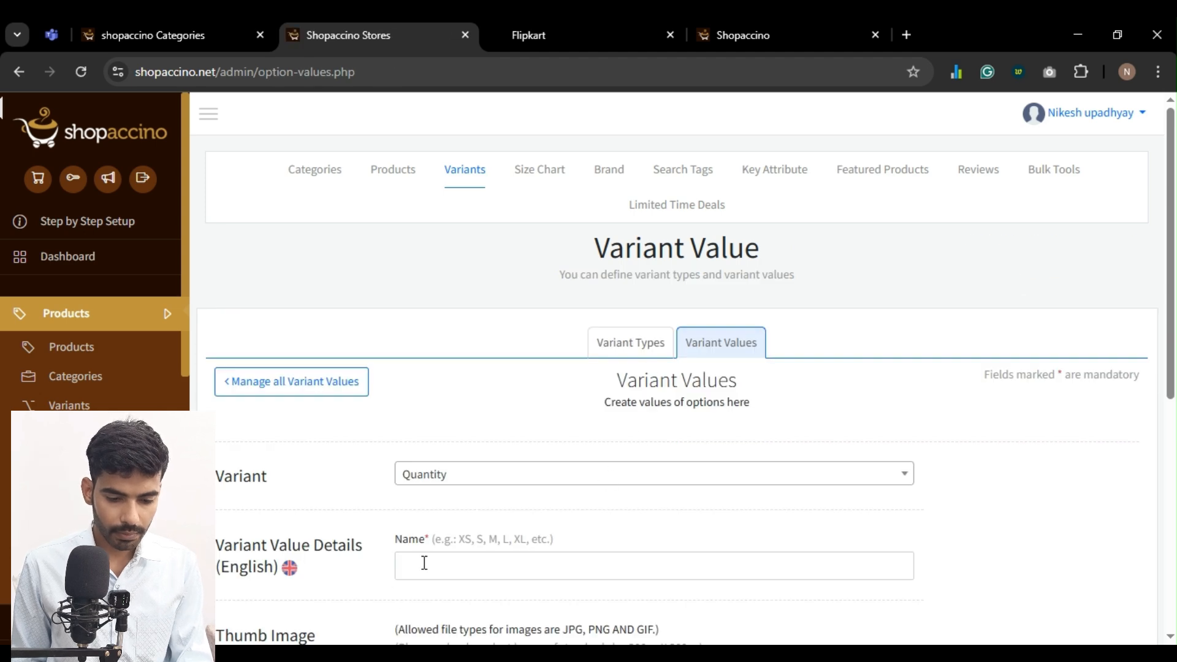
click(423, 562)
text(1)
scroll(447, 538, down, 7)
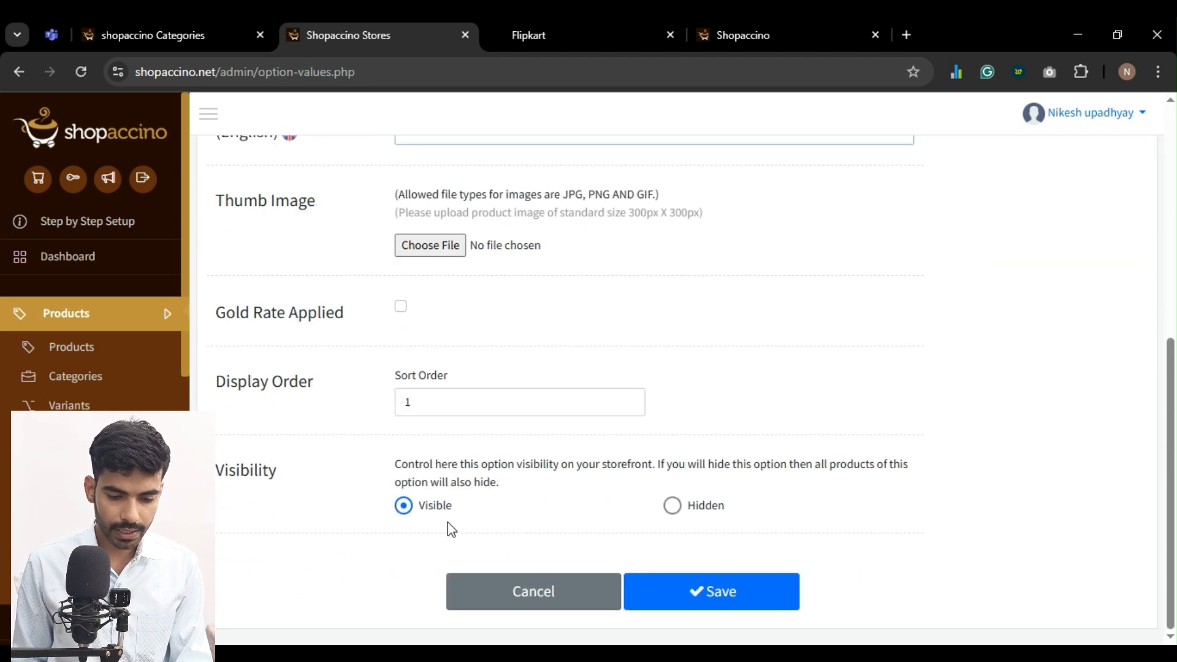
click(711, 601)
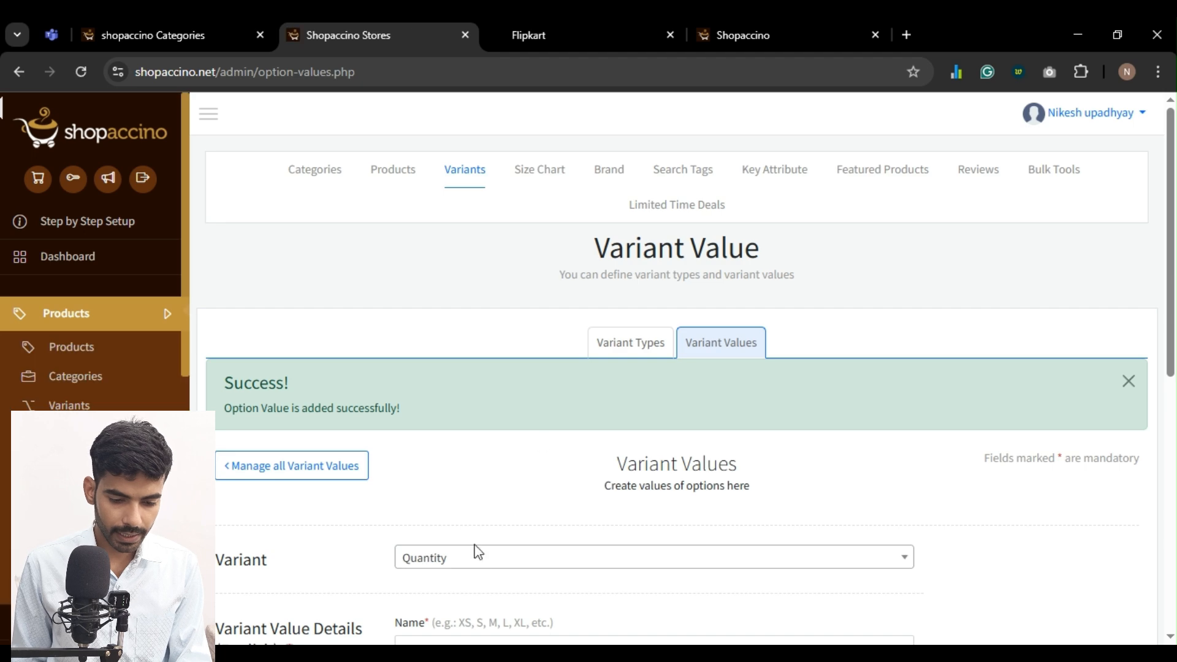
Add a variant value named 2 to the Quantity variant and save it
scroll(472, 548, down, 3)
click(439, 389)
text(2)
scroll(616, 412, down, 4)
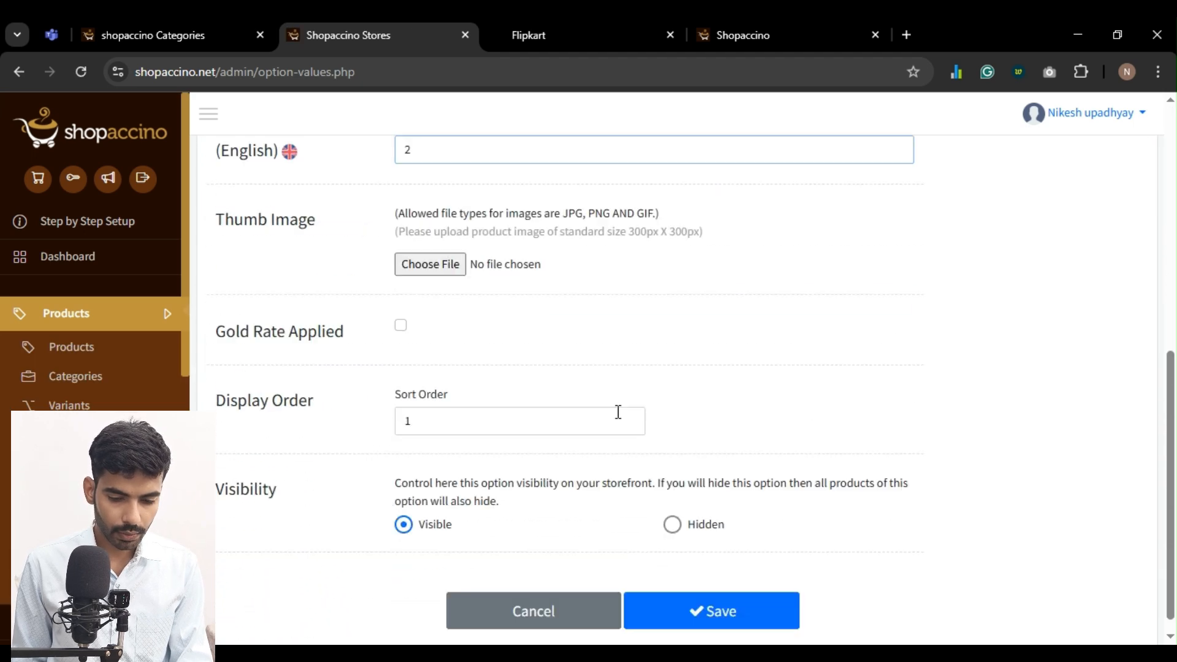
click(722, 600)
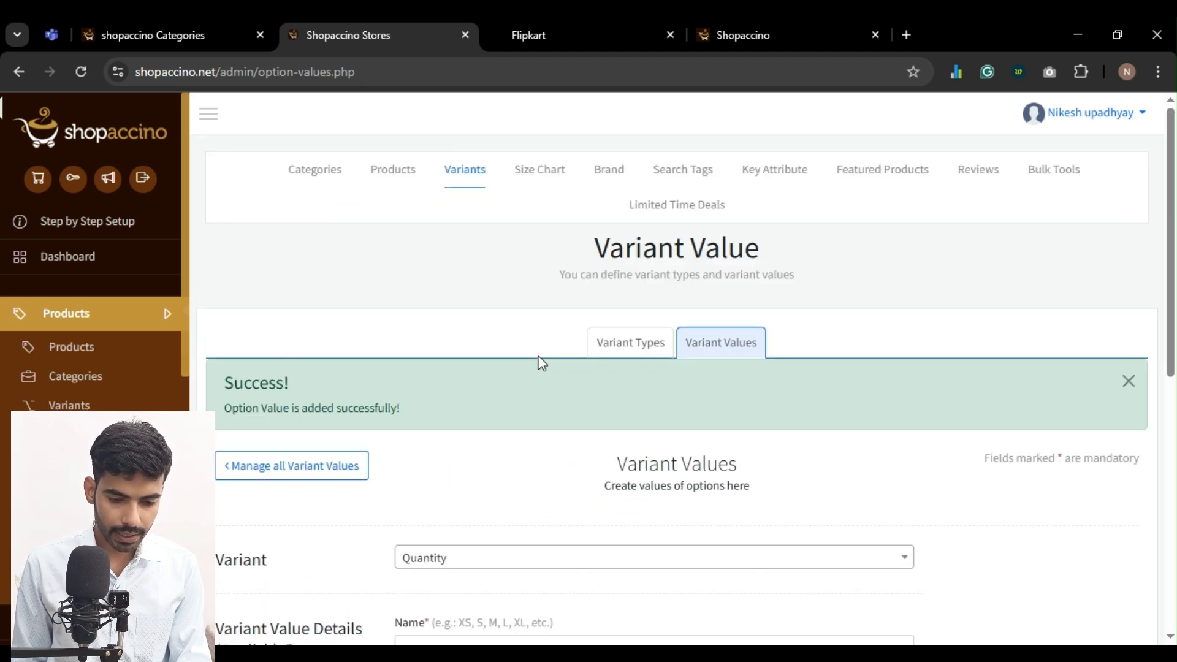
Add a variant value named 3 to the Quantity variant and save it
scroll(439, 524, down, 1)
scroll(439, 525, down, 1)
click(452, 476)
text(4)
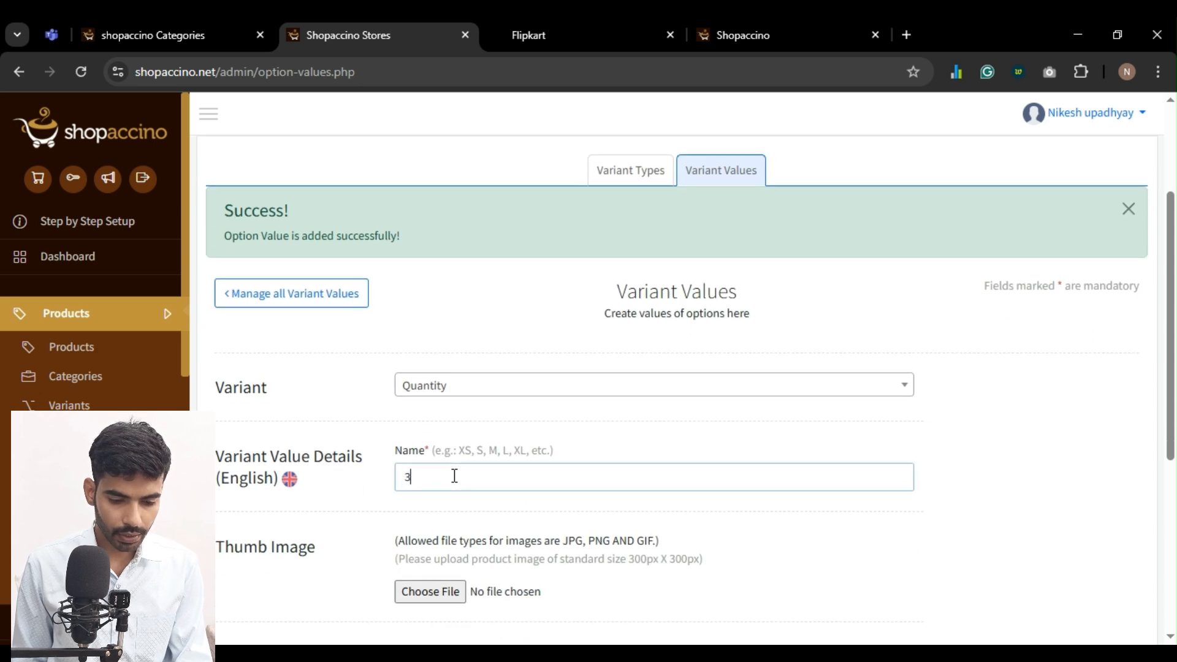
scroll(616, 460, down, 5)
click(690, 597)
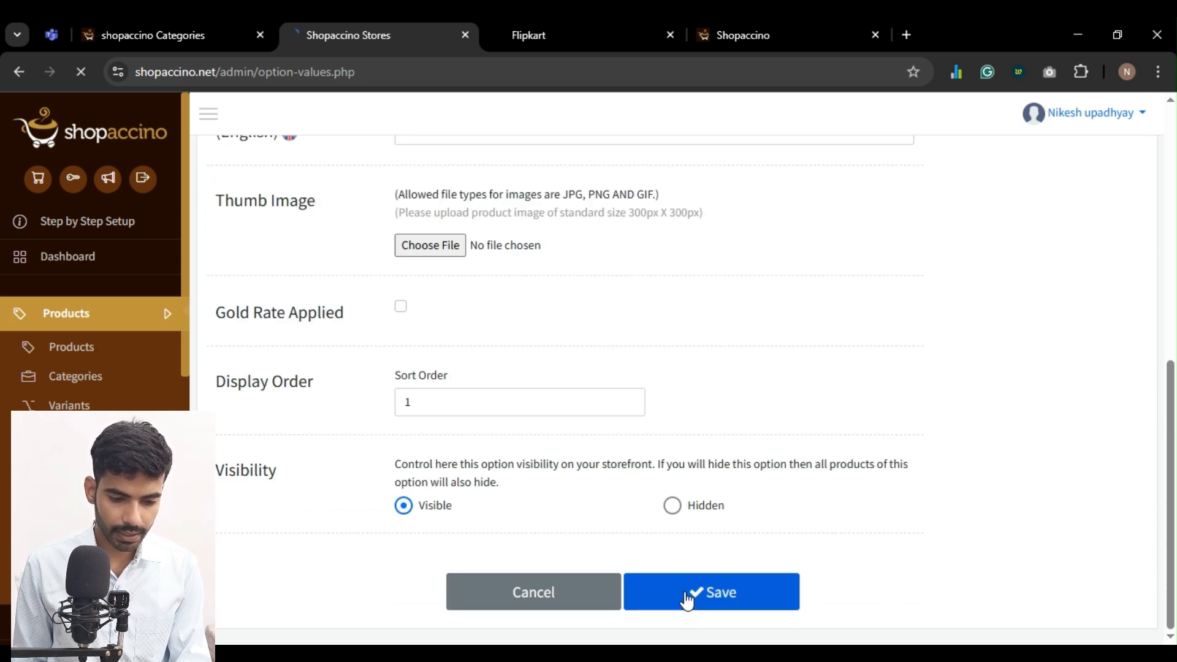
Enable variant options for the Projector 1 product and choose Quantity as its first variant
click(69, 345)
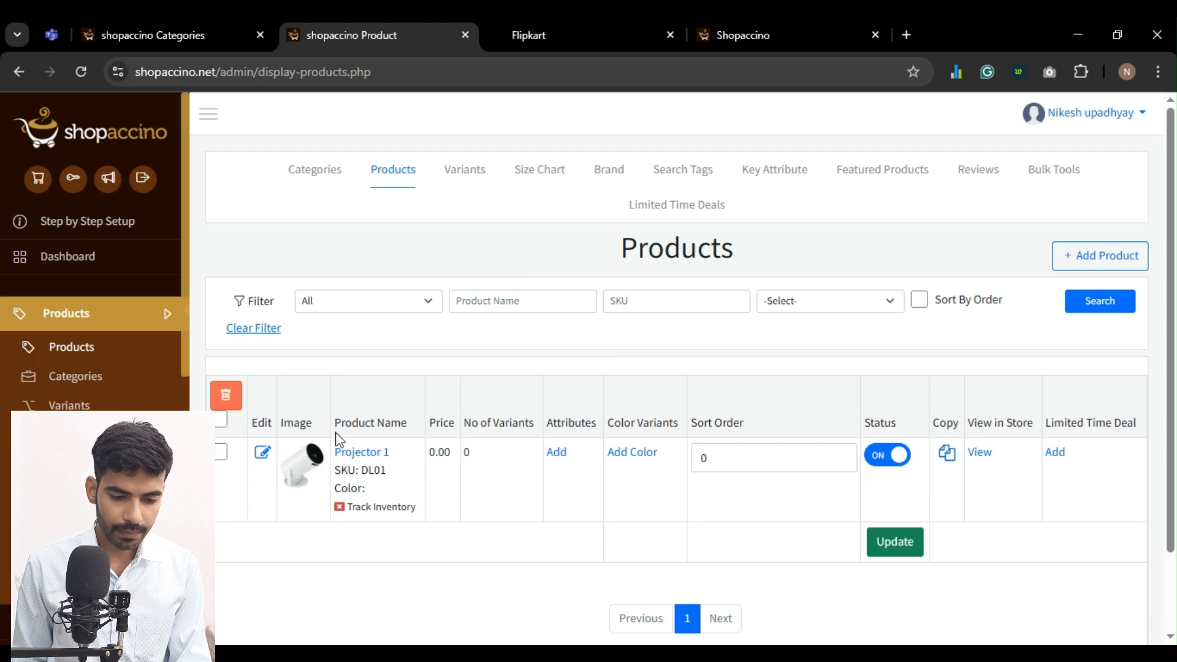
click(374, 460)
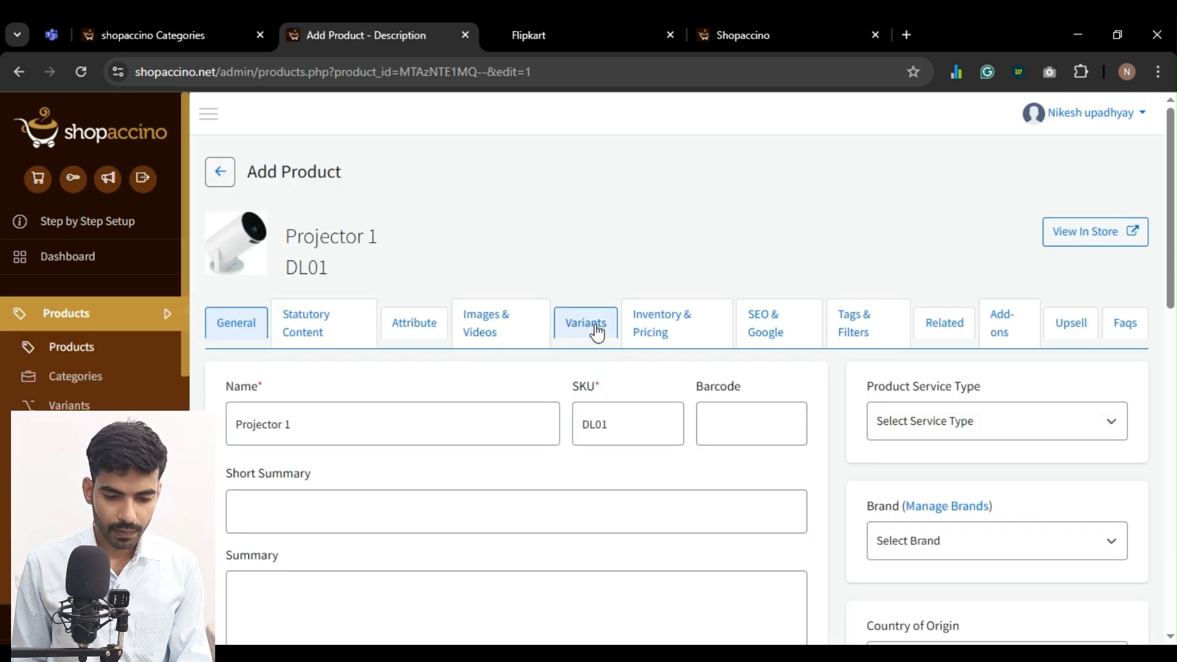
click(590, 330)
scroll(271, 258, down, 3)
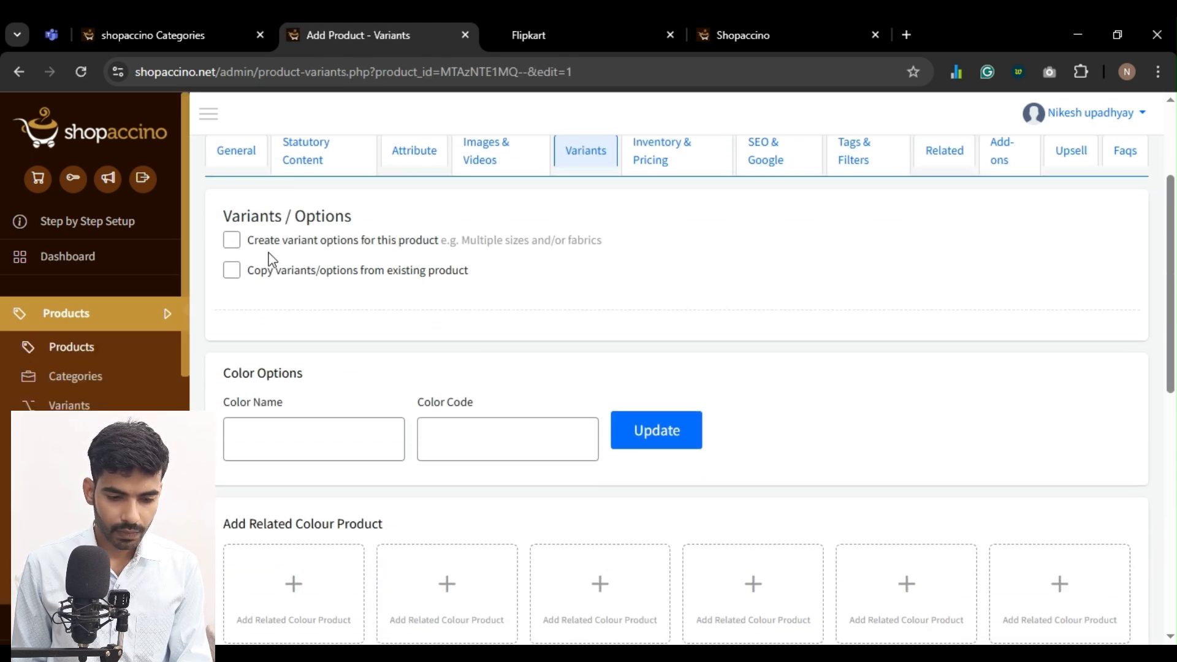
click(256, 246)
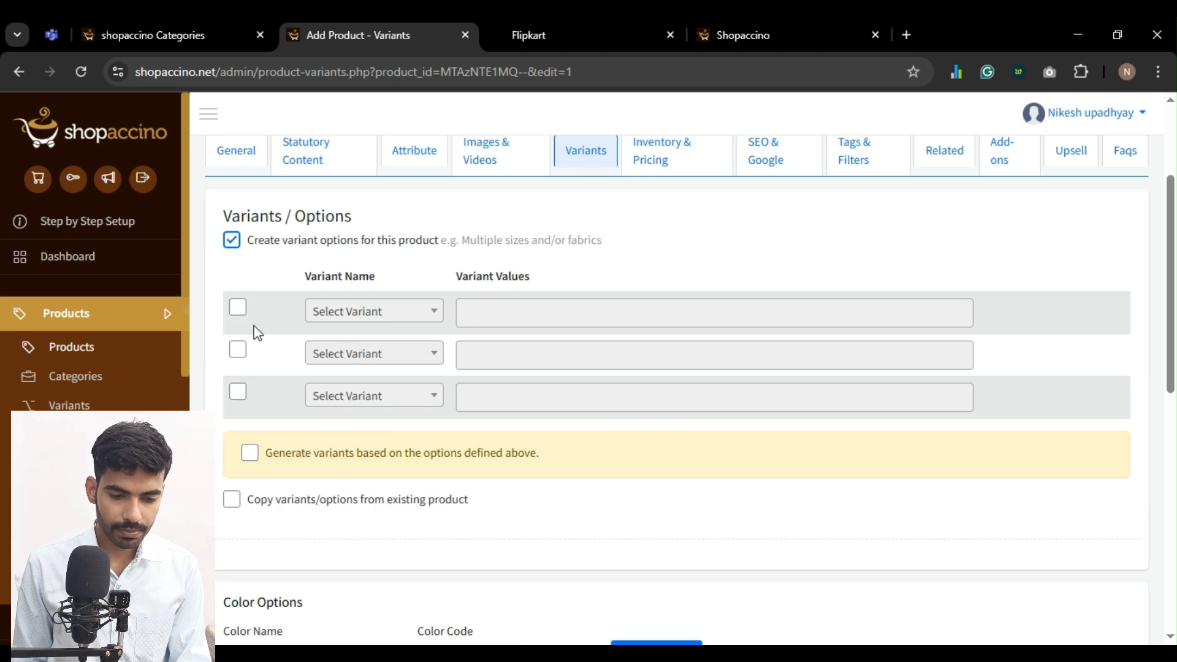
click(237, 312)
click(368, 312)
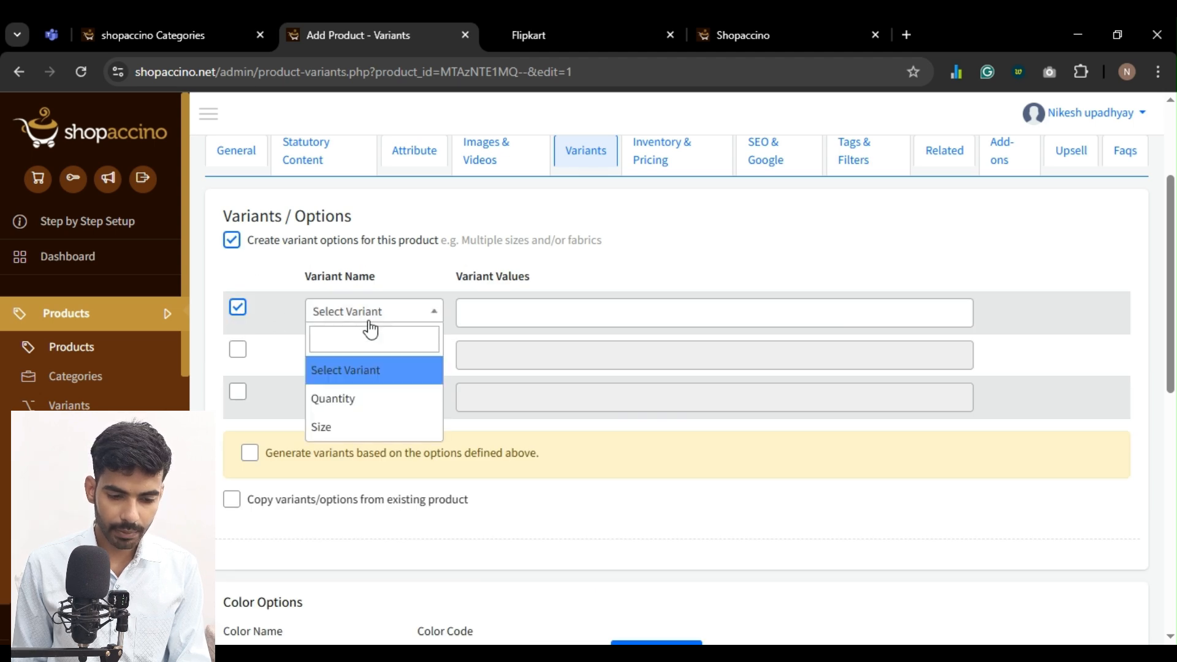
click(355, 400)
Add the values 1, 2 and 3 to Projector 1's Quantity variant
click(491, 310)
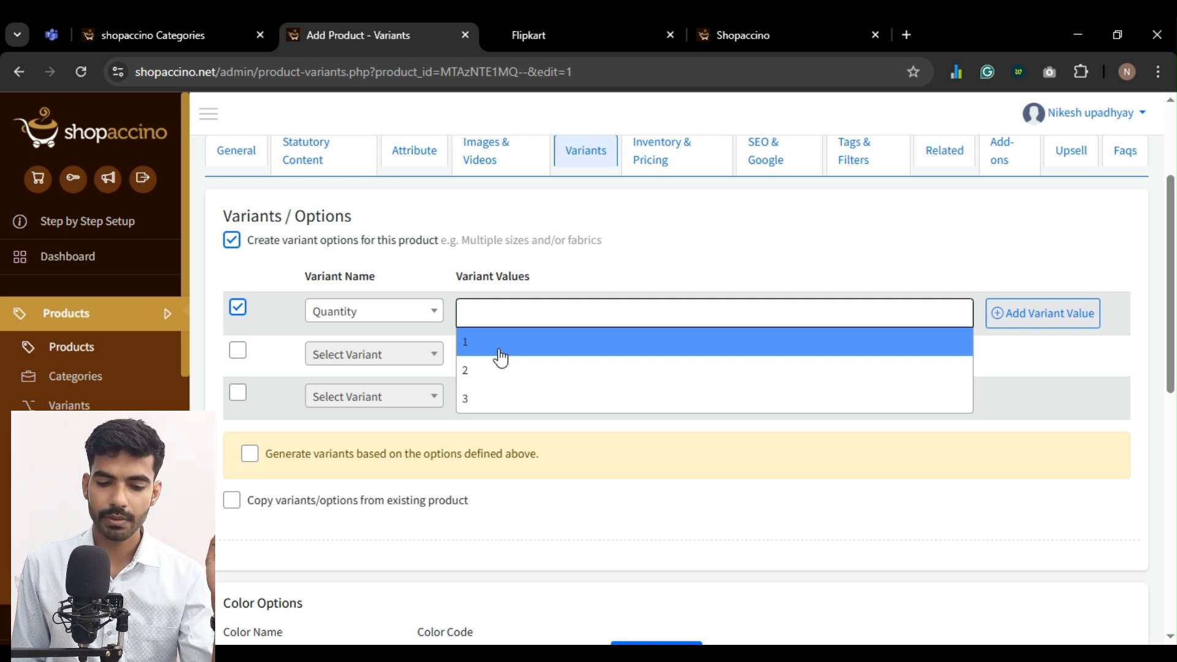
click(501, 350)
click(588, 315)
click(570, 352)
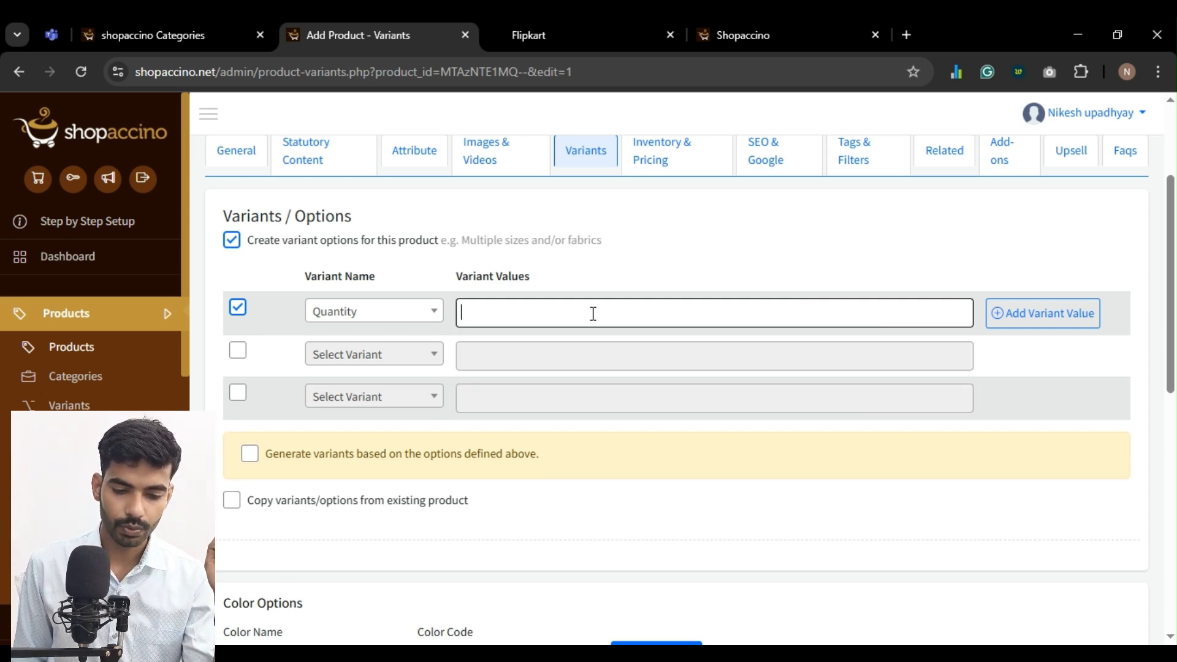
click(593, 313)
click(572, 356)
click(602, 315)
click(571, 374)
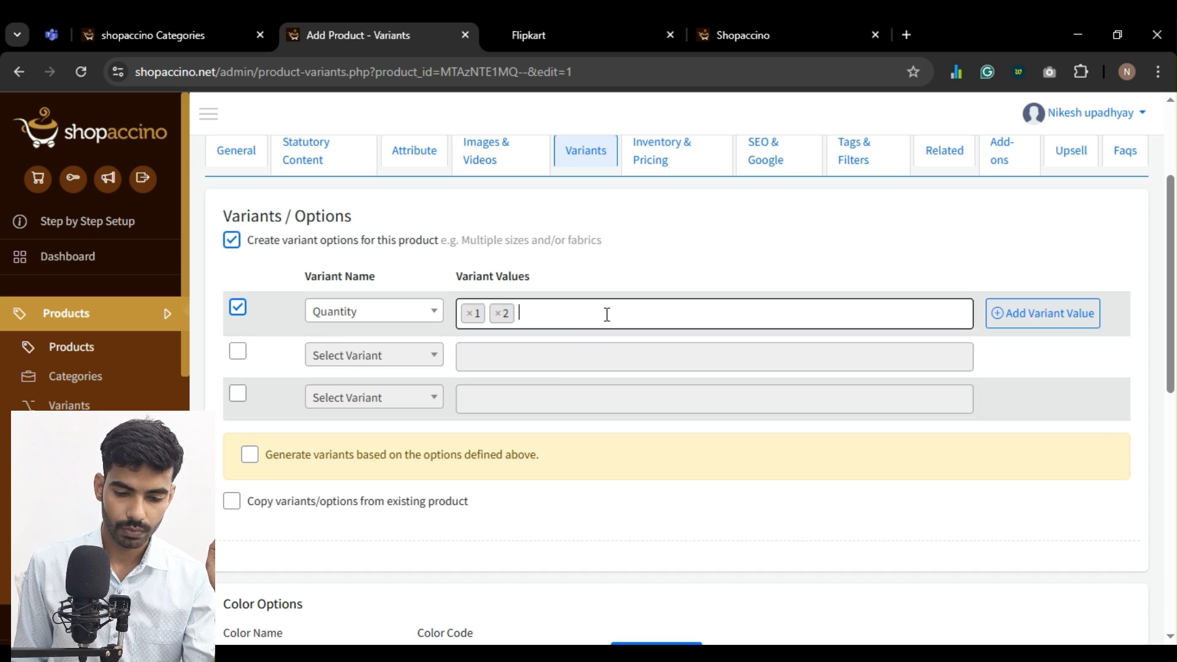
click(607, 316)
click(565, 398)
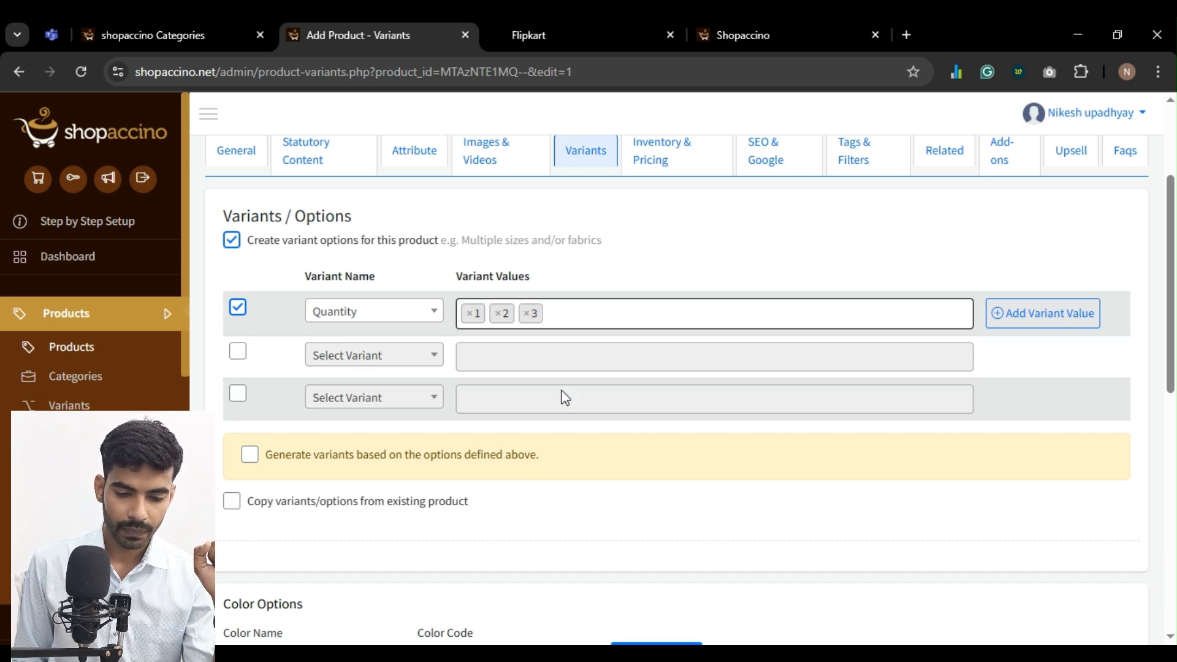
Generate Projector 1's variants from the defined Quantity options and save them
scroll(564, 398, down, 1)
click(467, 369)
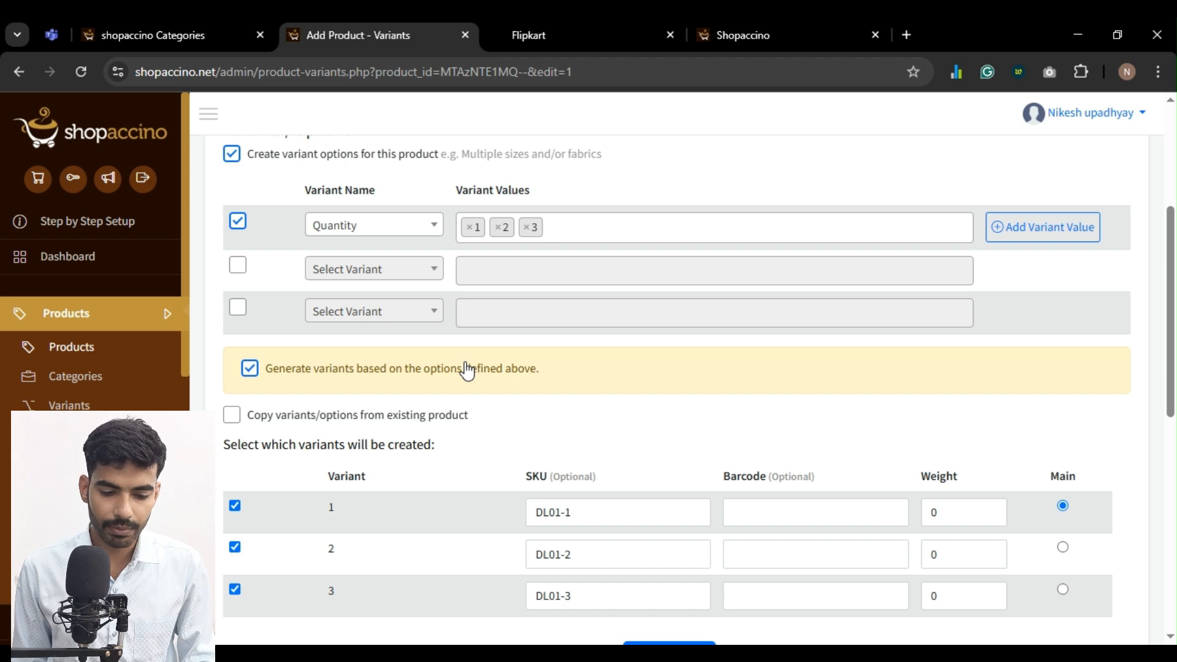
scroll(466, 368, down, 5)
click(674, 298)
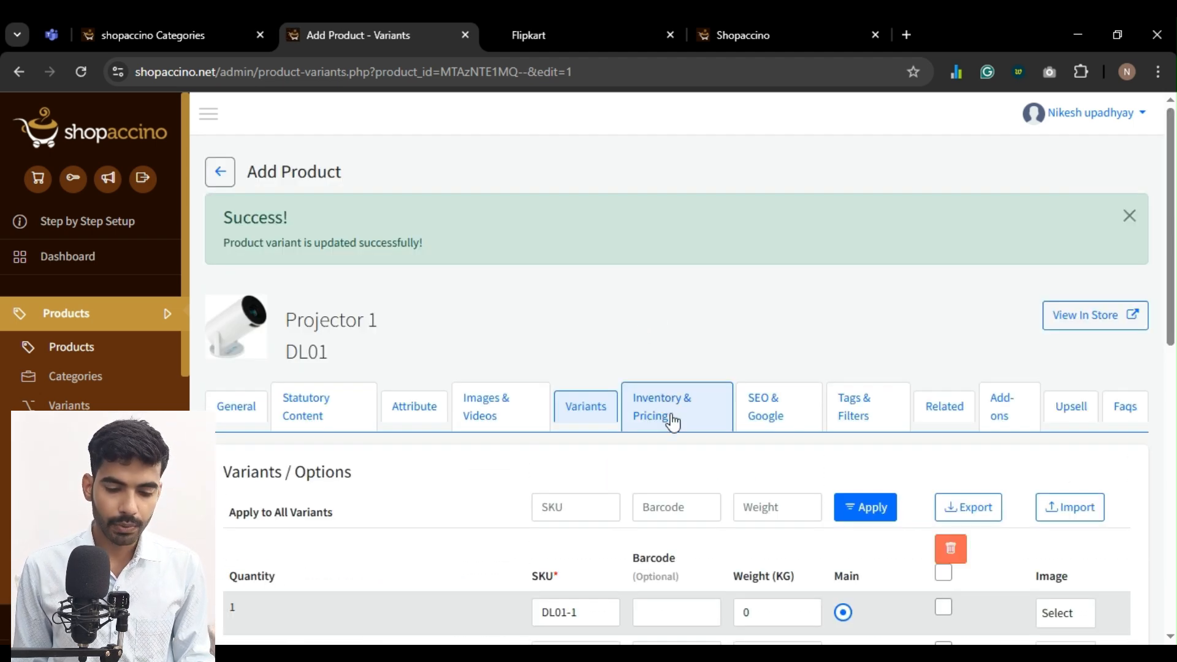
Set the MRP in Projector 1's inventory and pricing to 1000, 2000 and 3000 for quantities 1, 2 and 3
click(673, 422)
scroll(670, 413, down, 3)
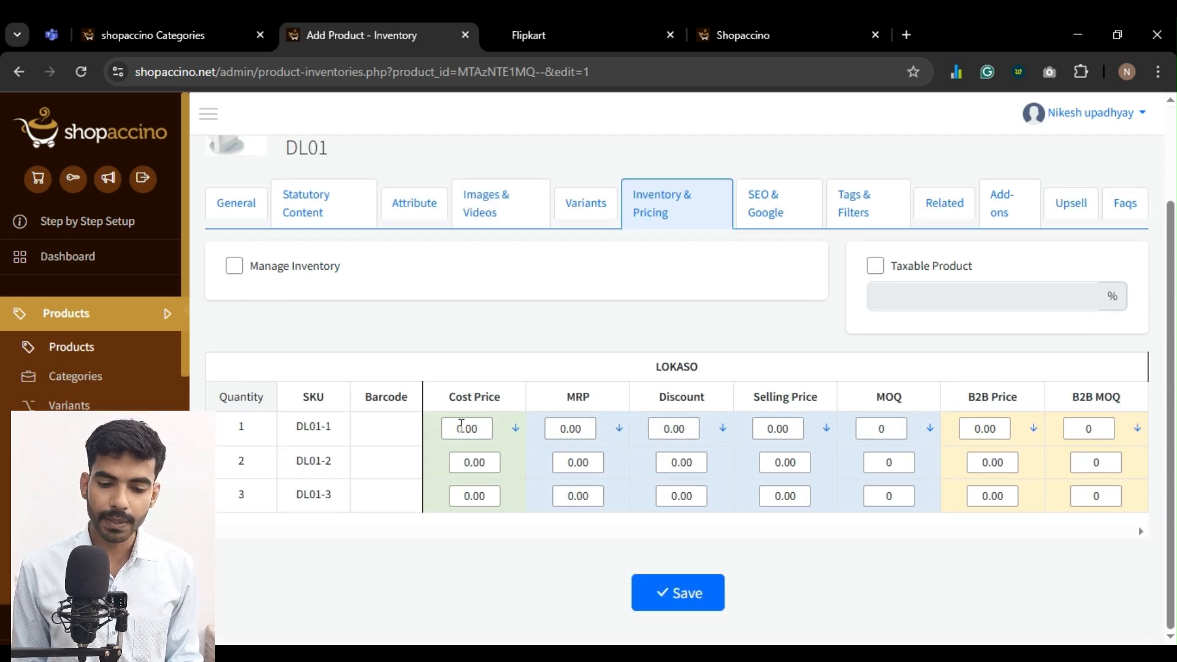
double_click(583, 425)
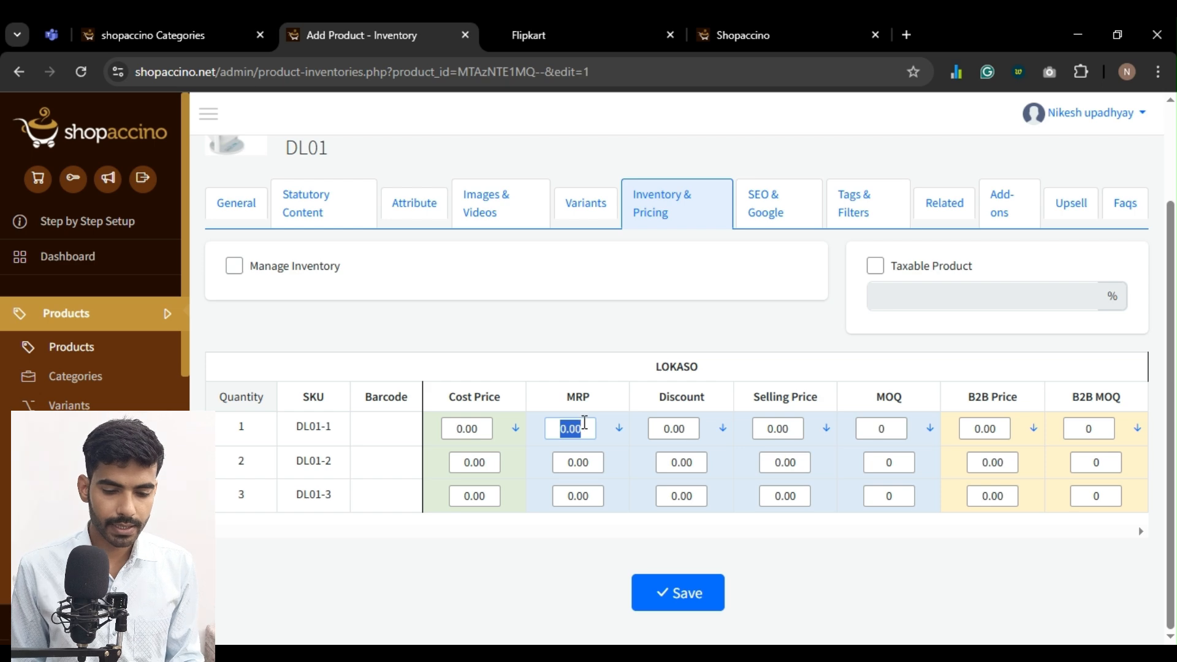
text(1)
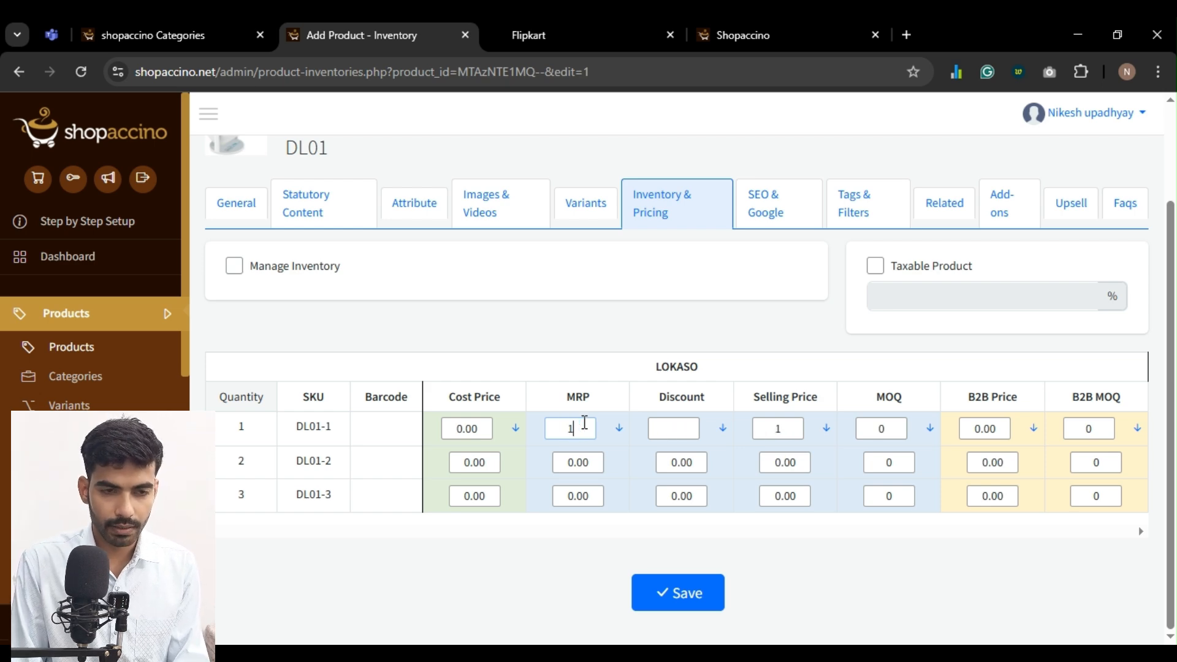
text(000)
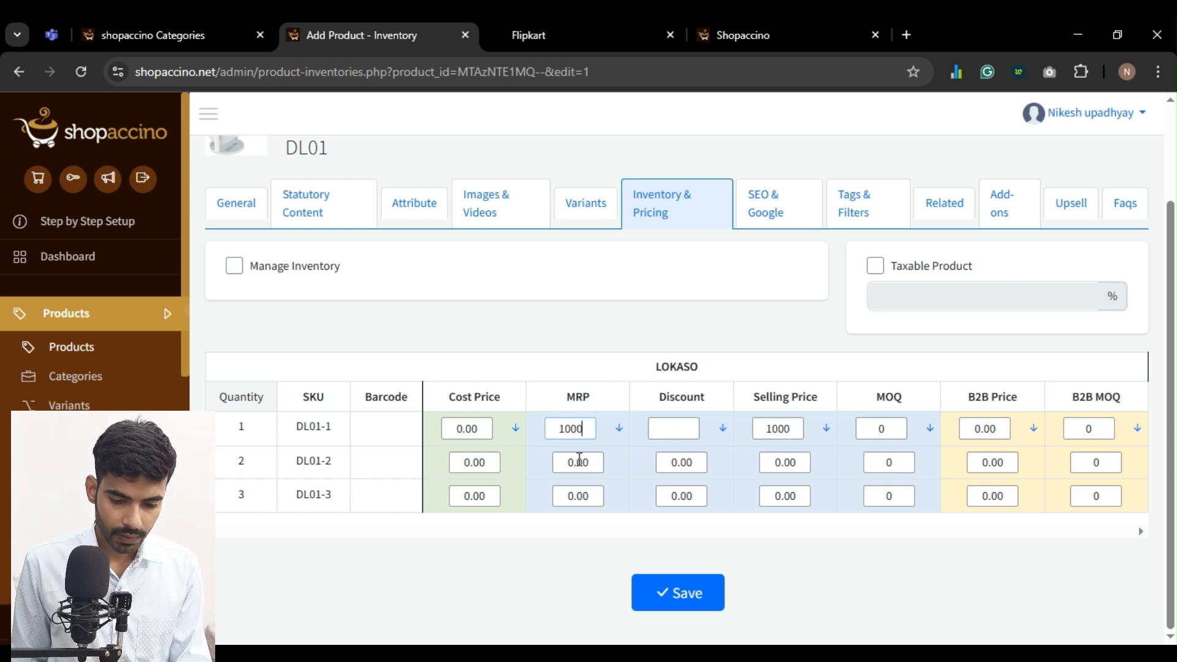
double_click(578, 461)
text(1900)
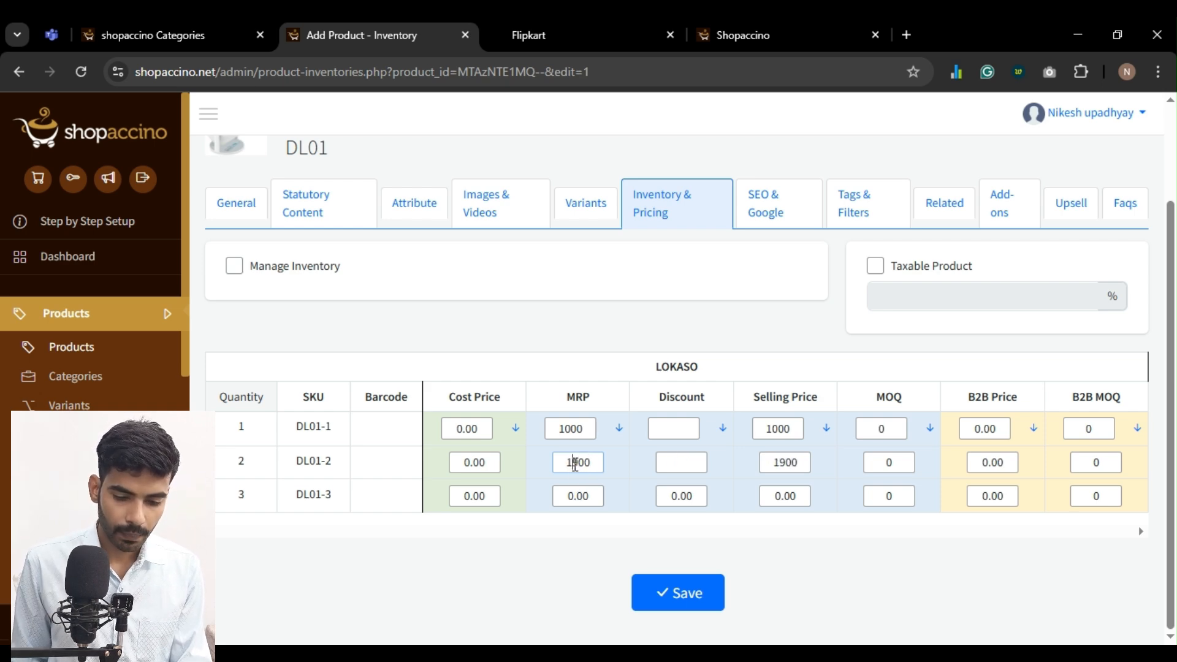
double_click(574, 463)
text(2000)
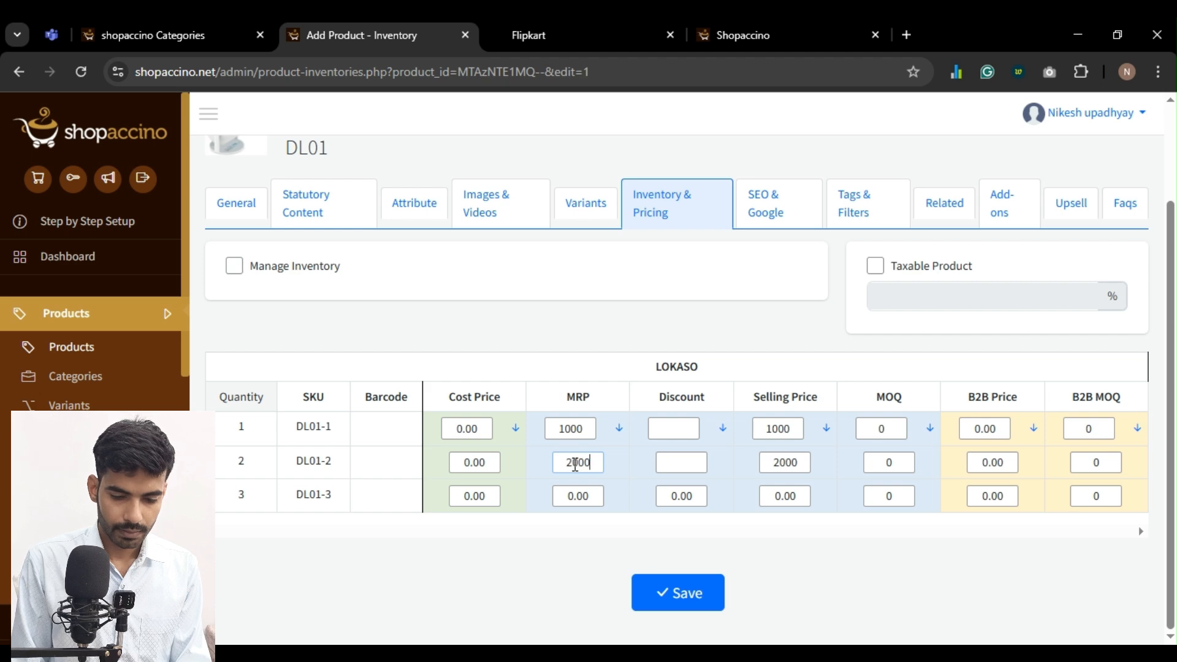
double_click(578, 496)
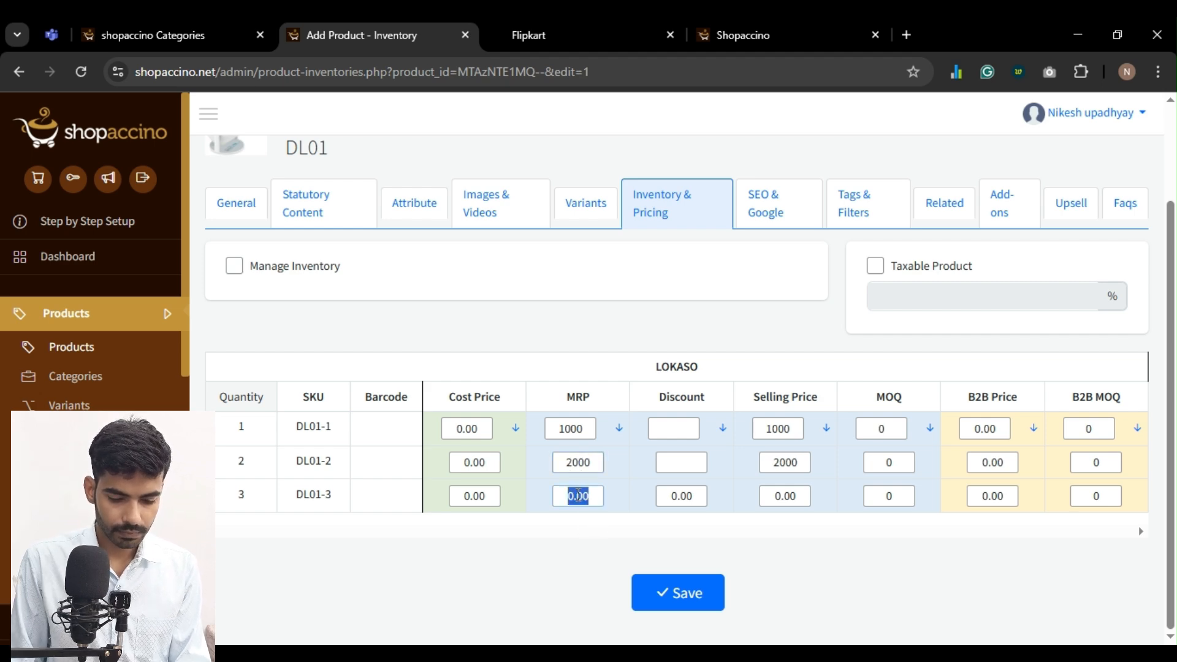
text(3000)
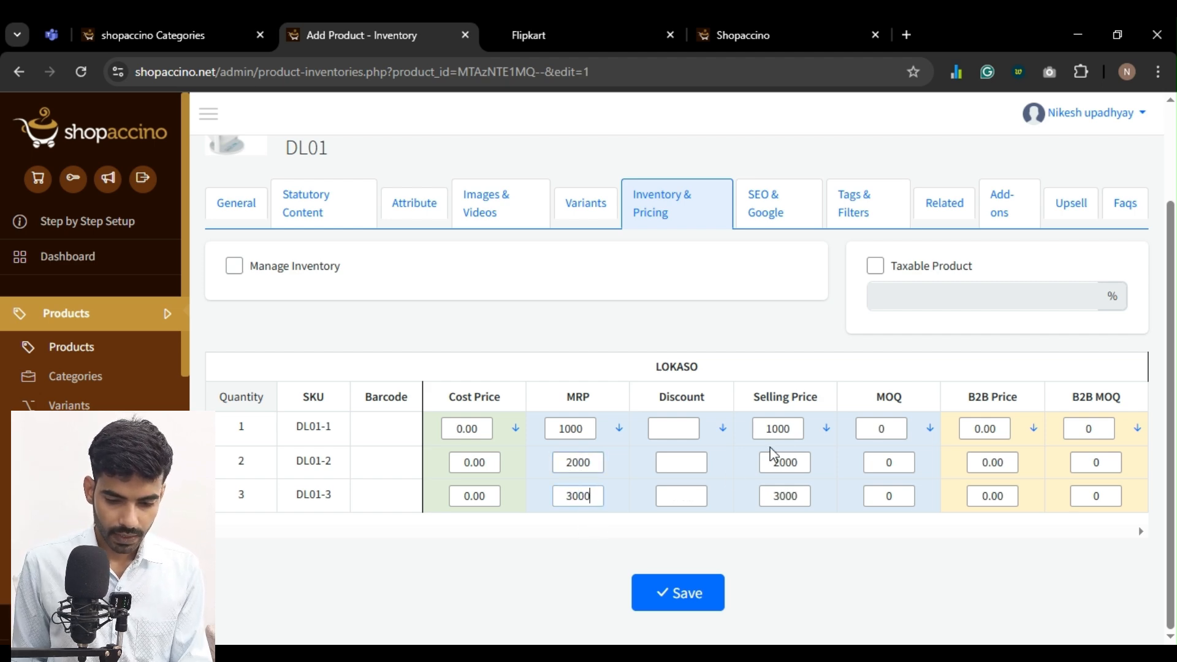
Set discounts of 100, 200 and 300 for quantities 1, 2 and 3, and save the pricing
click(673, 433)
text(100)
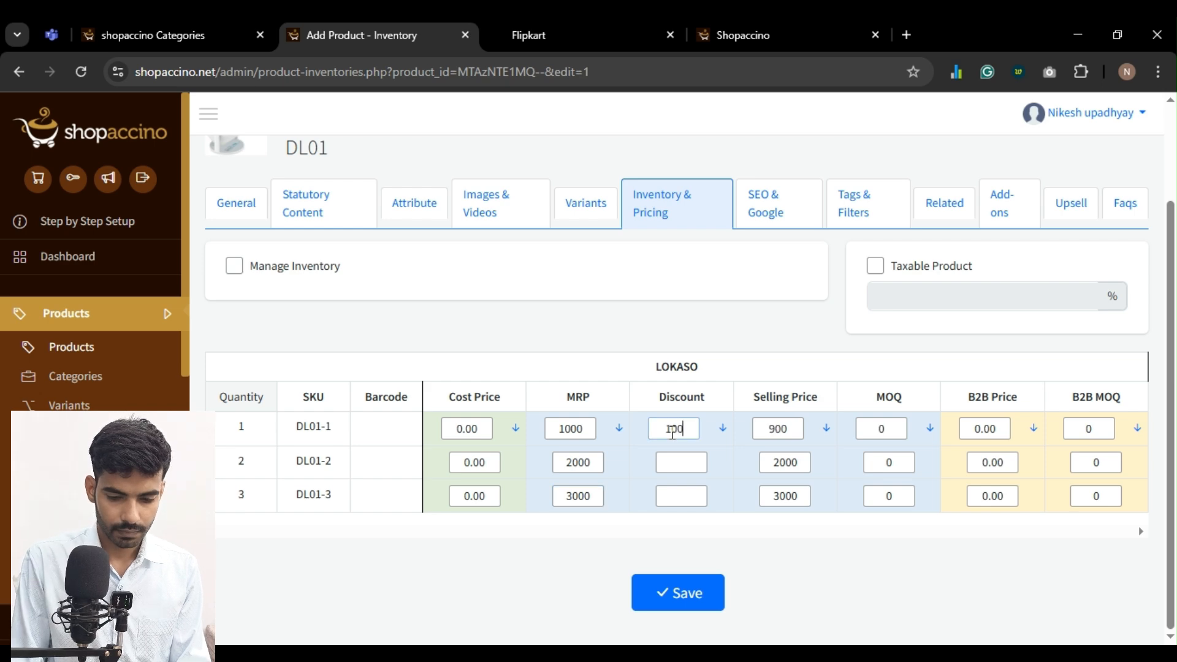
click(688, 464)
text(2)
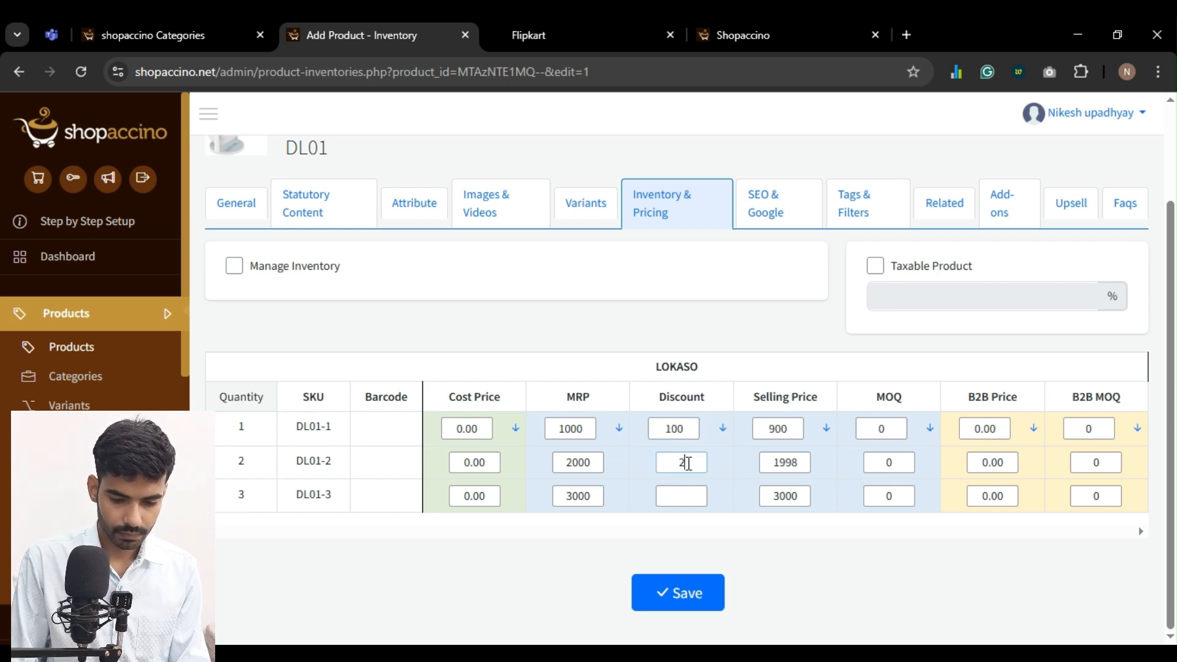
text(00)
click(691, 493)
text(3)
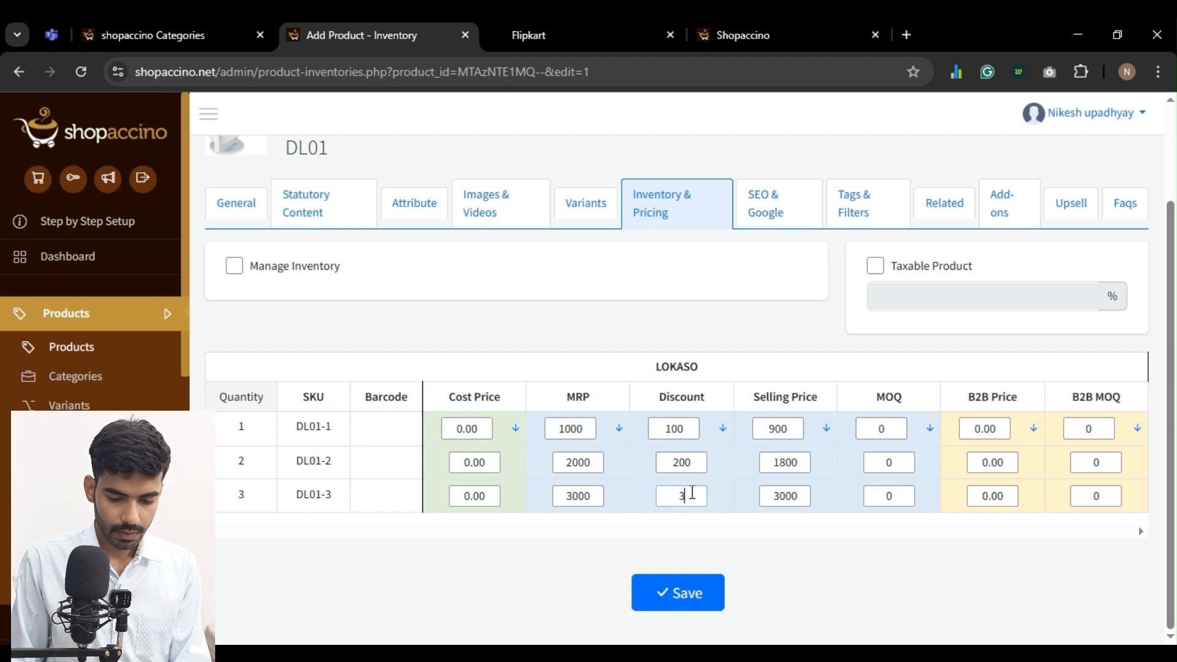
text(00)
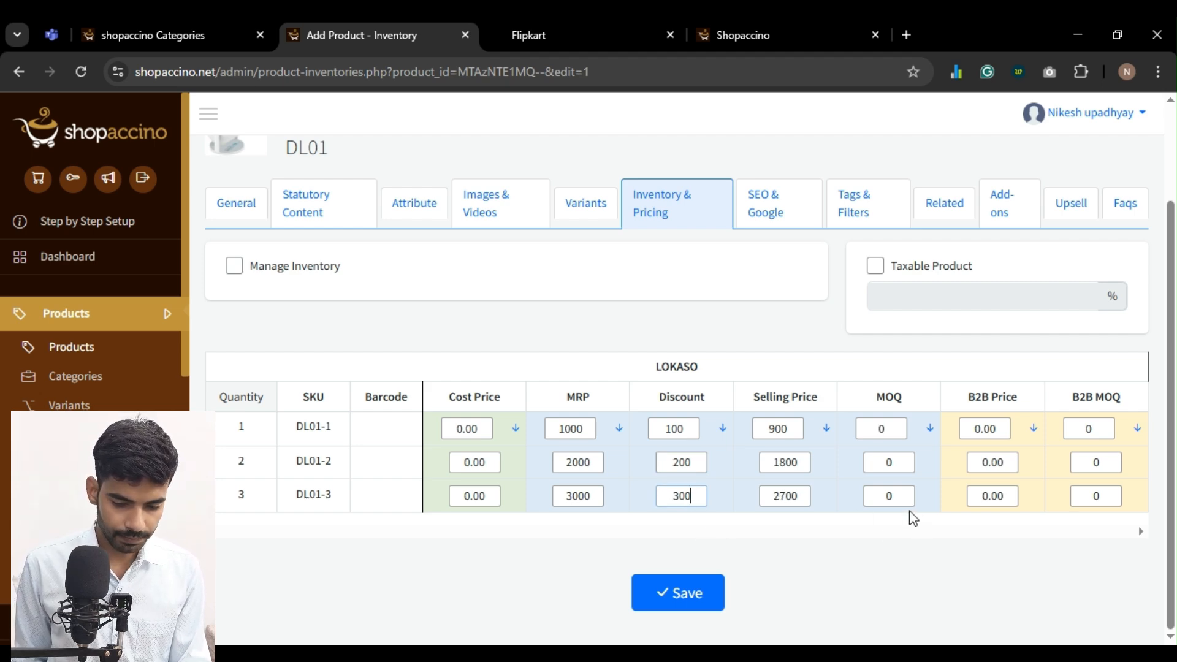
click(696, 603)
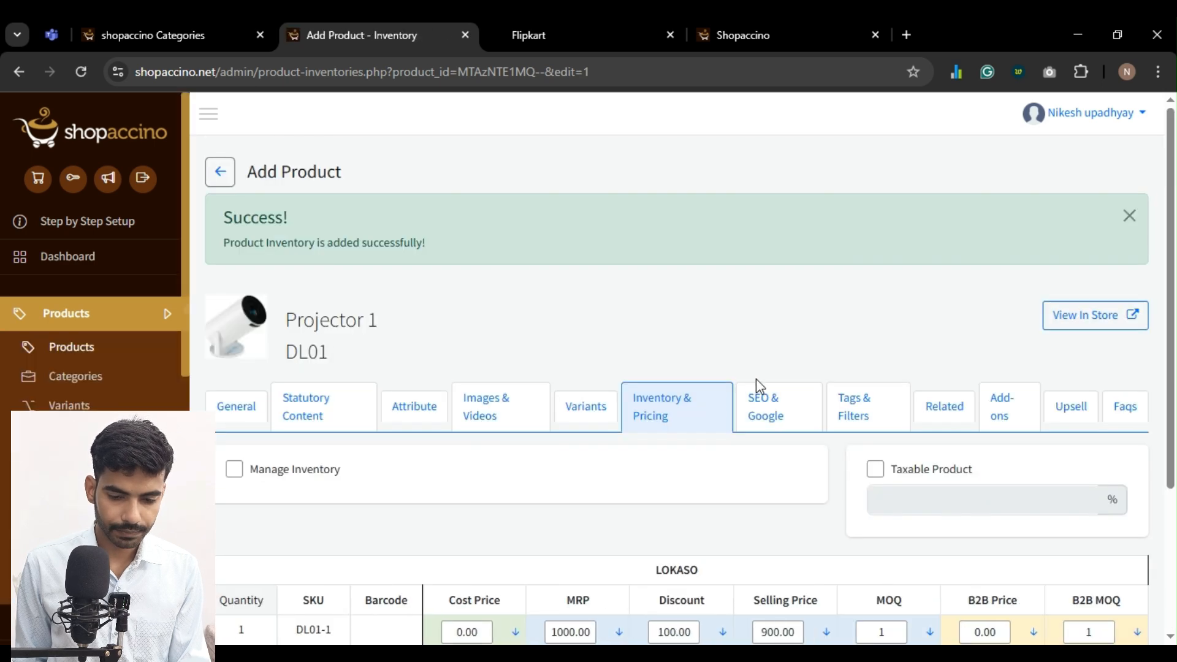
Try searching the Google product categories for "Pro" in Projector 1's SEO and Google settings, and clear the search
click(773, 405)
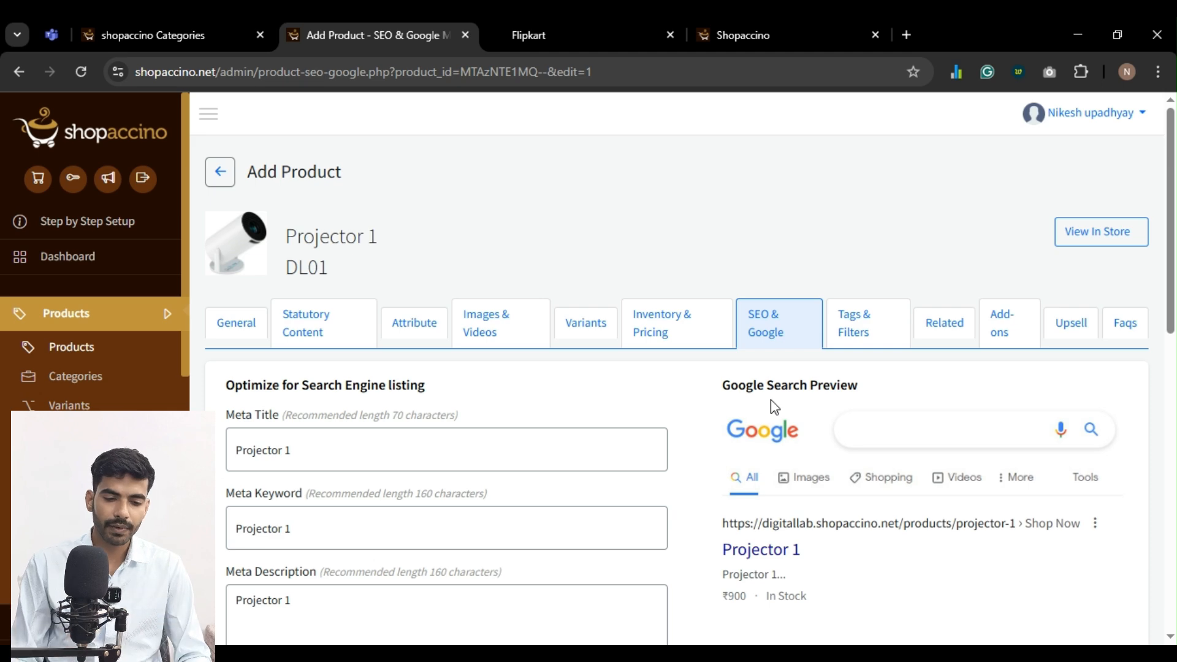
scroll(486, 384, down, 2)
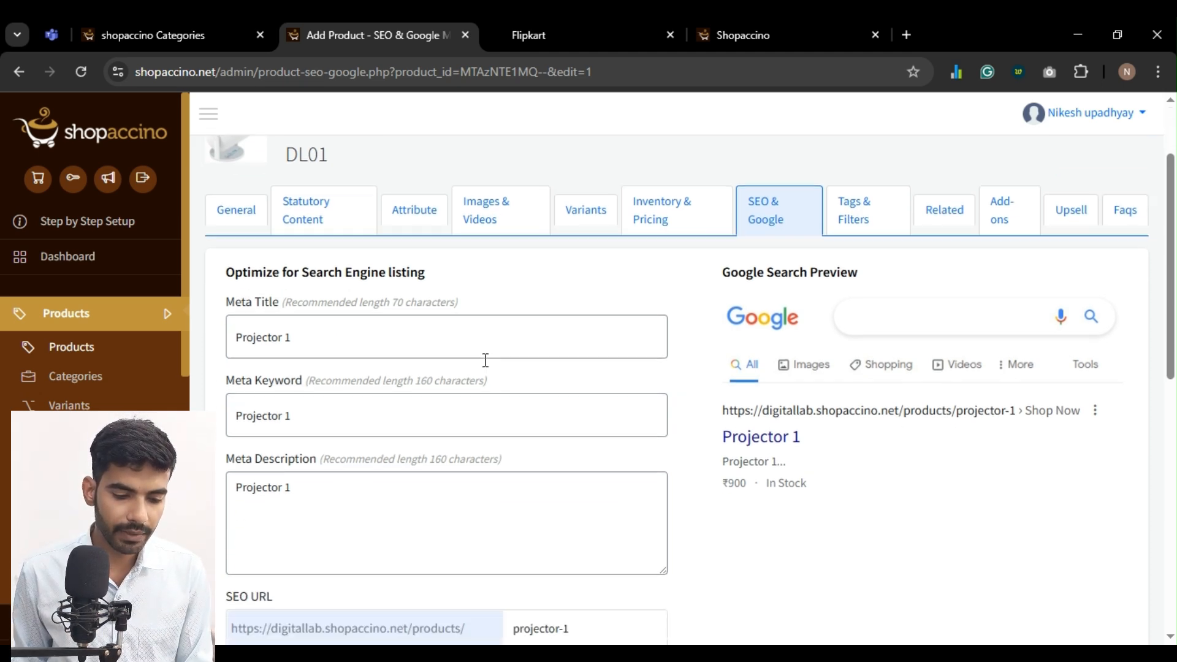
scroll(485, 360, down, 7)
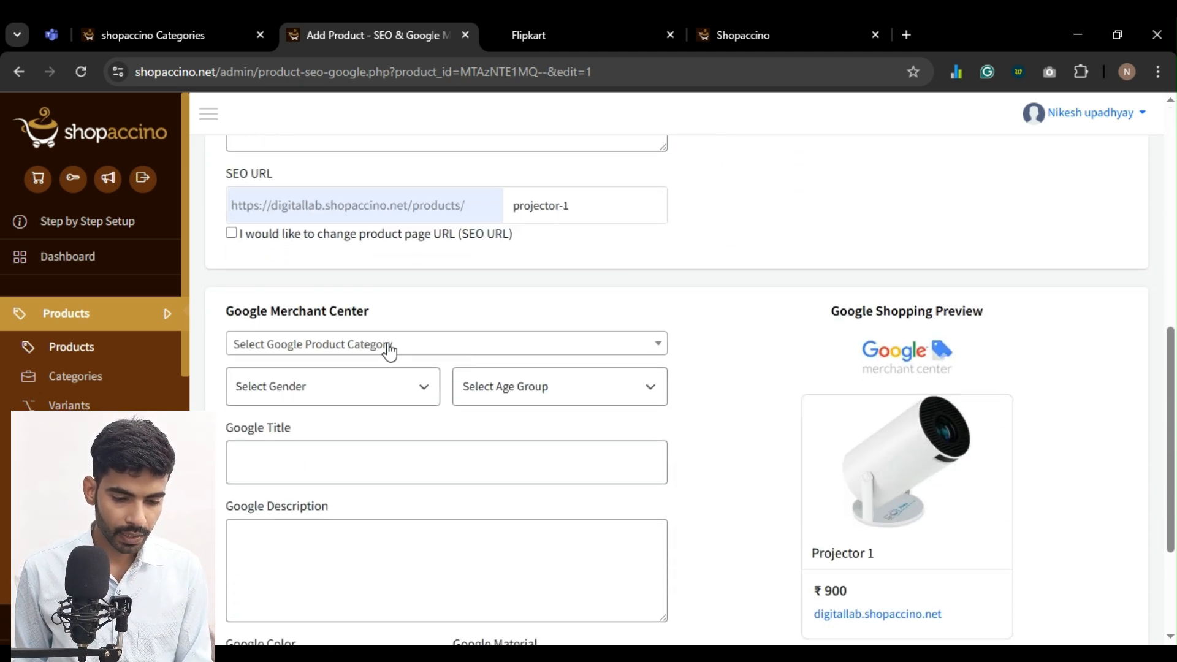
click(370, 349)
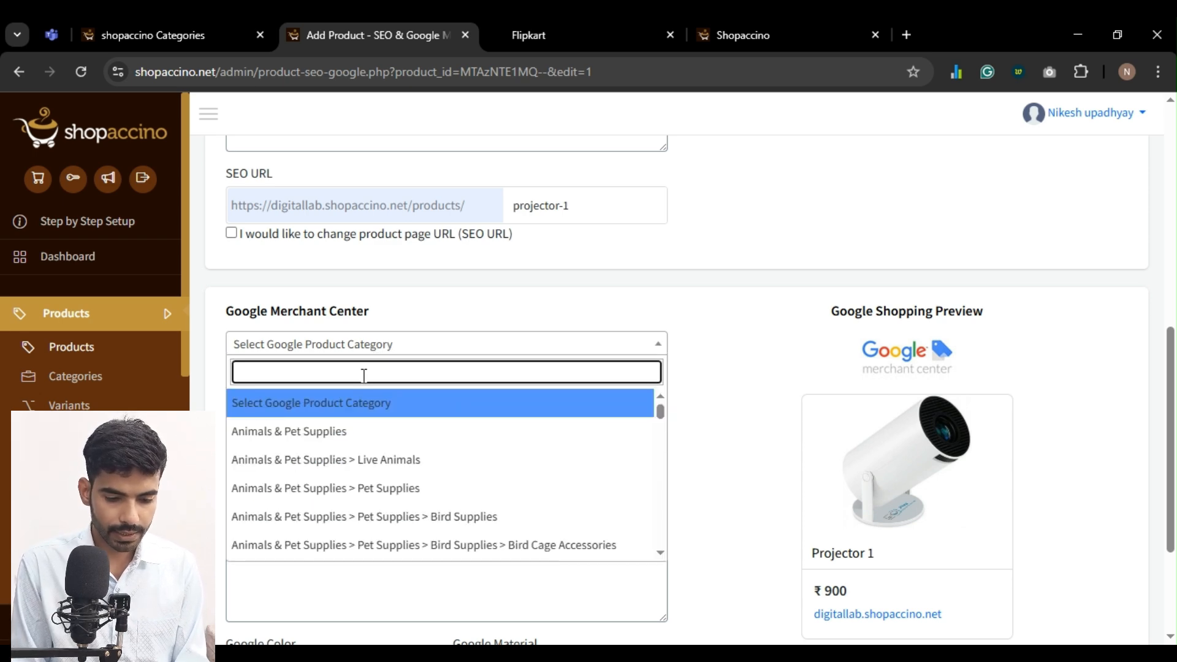
text(Pro)
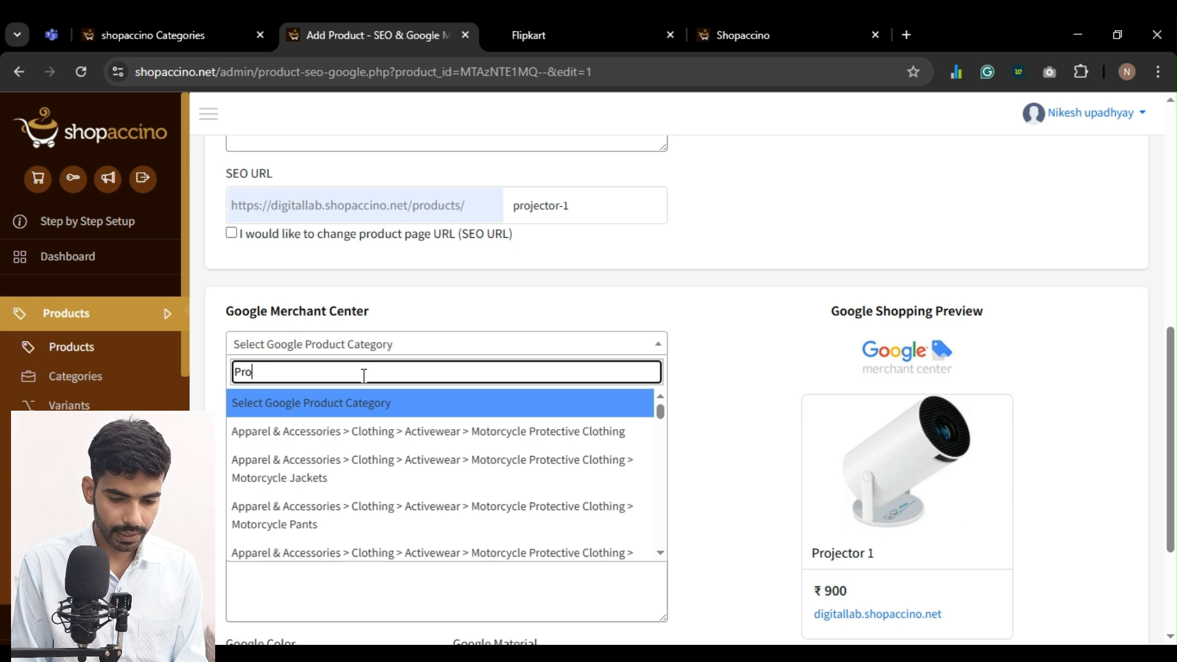
key(BackSpace)
Search the Google product categories for "Elec" and set Projector 1's category to Electronics
key(BackSpace)
key(BackSpace)
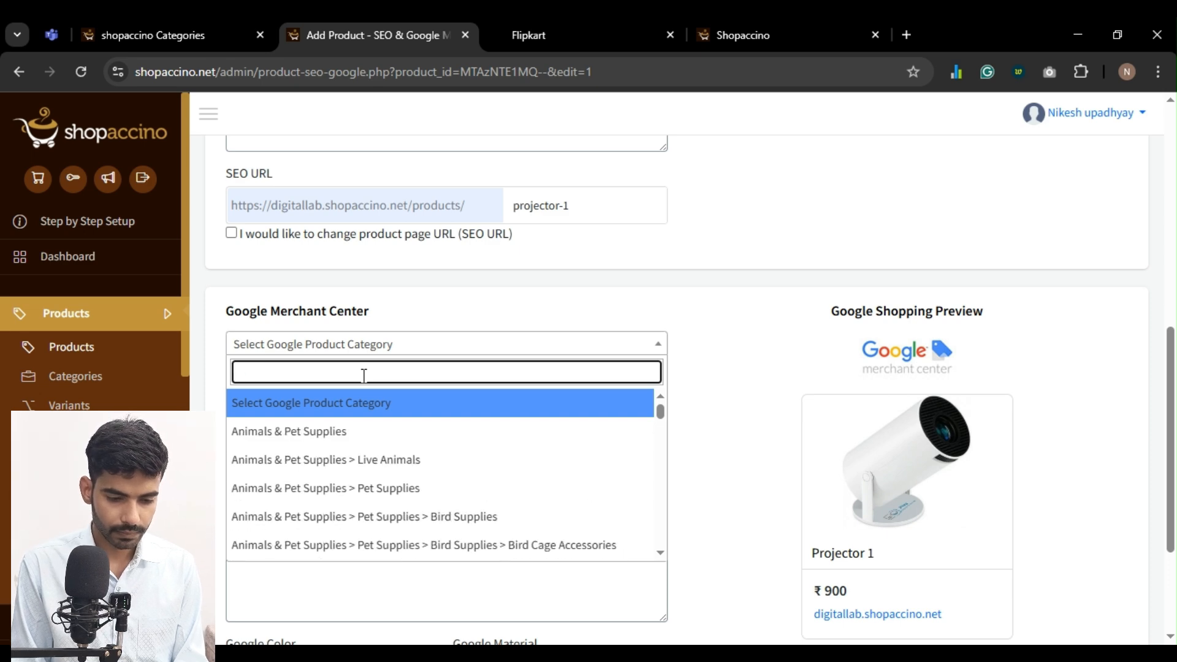
text(Ee)
key(BackSpace)
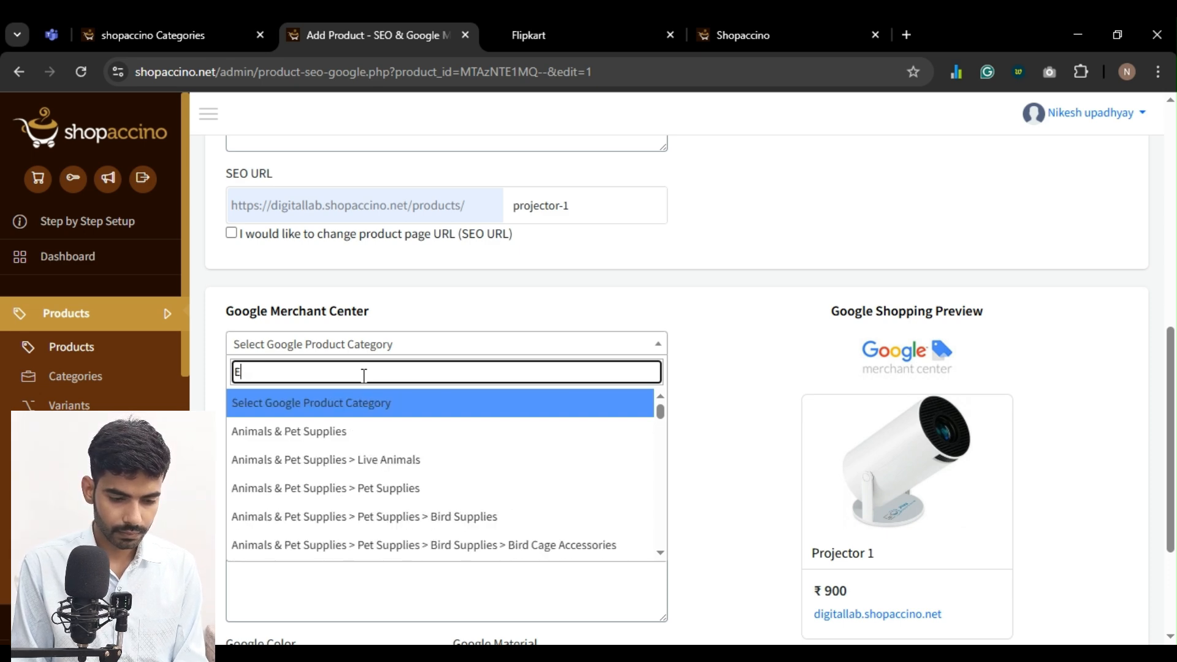
text(lec)
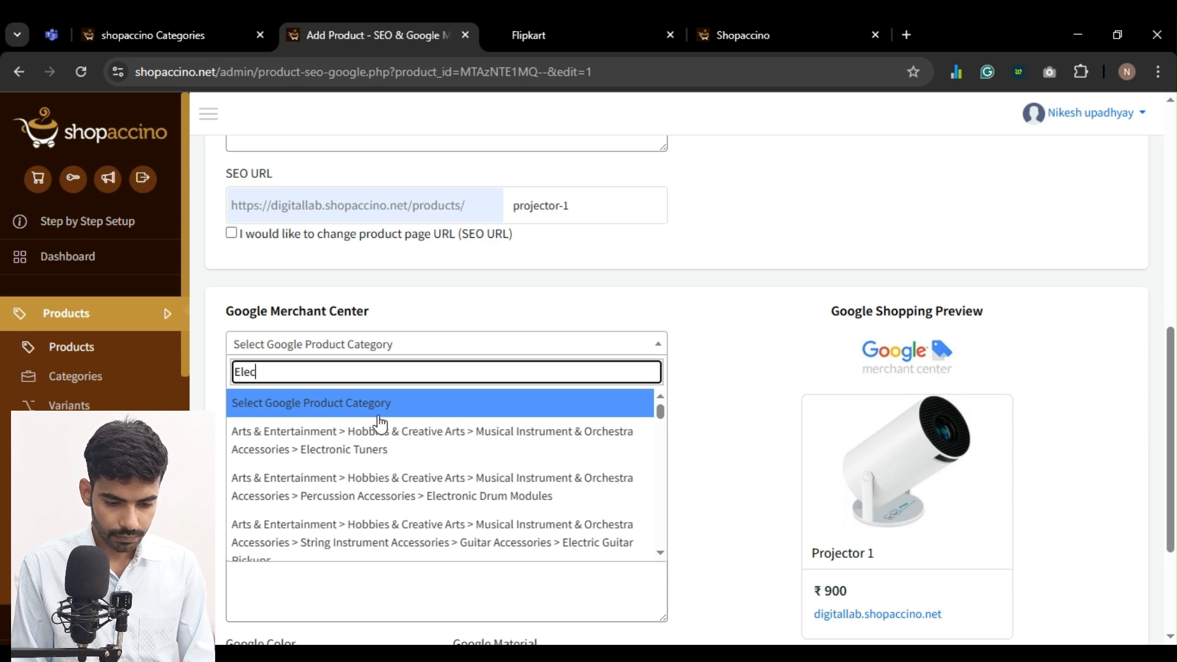
scroll(405, 485, down, 4)
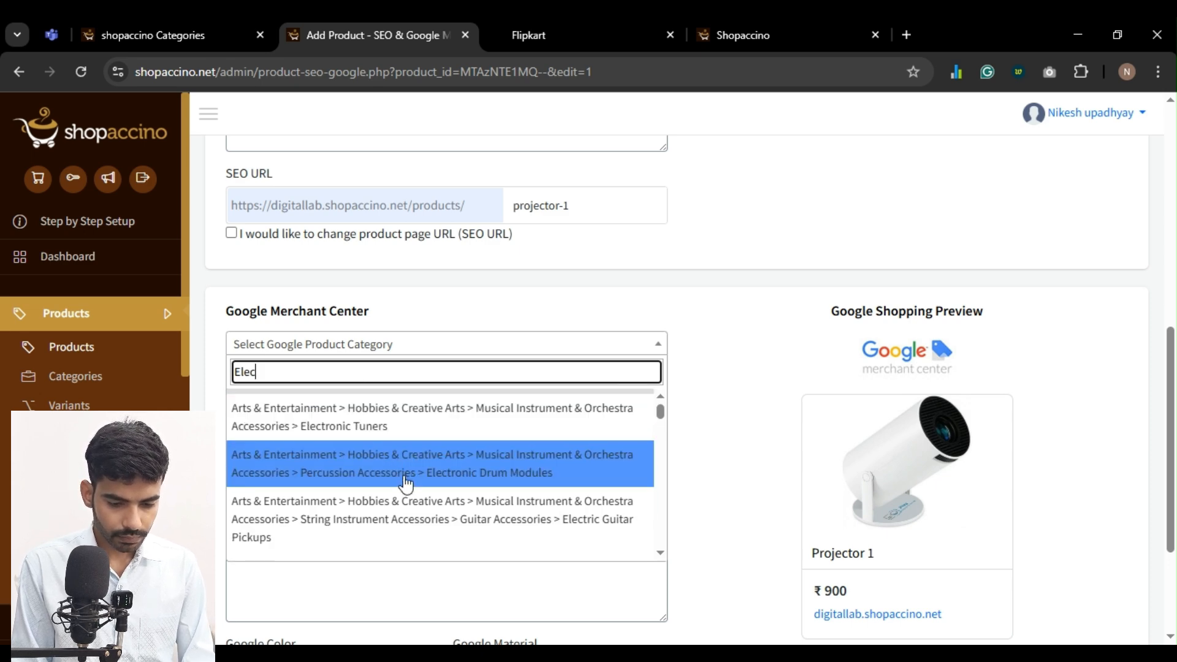
scroll(405, 484, down, 3)
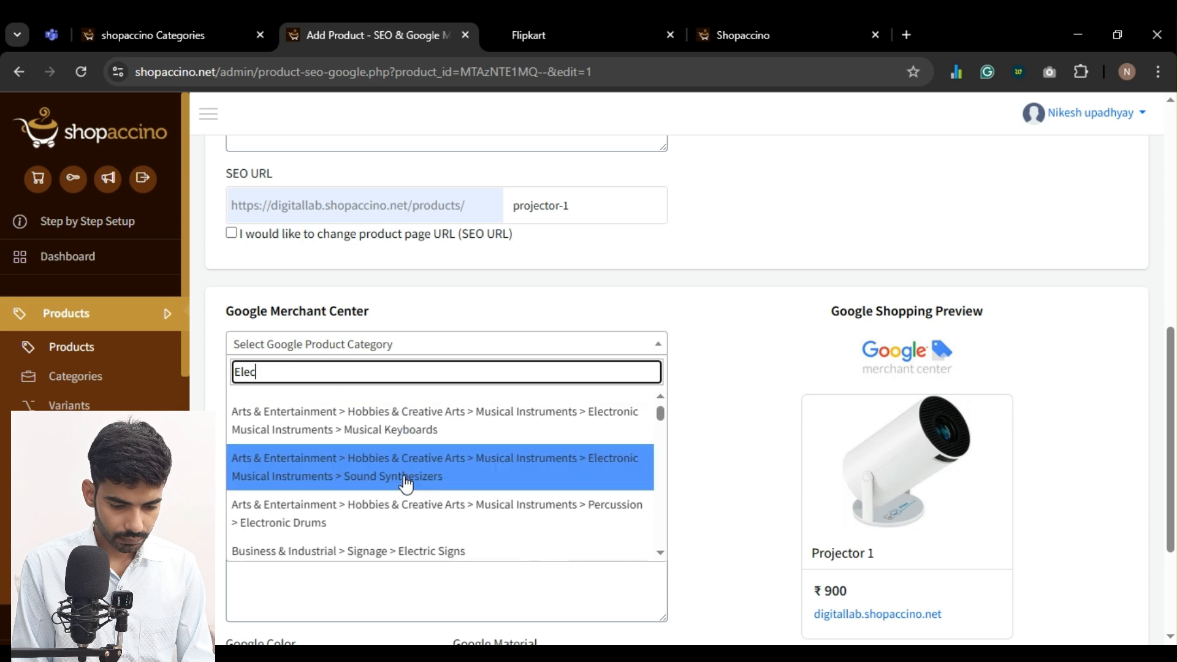
scroll(404, 483, down, 2)
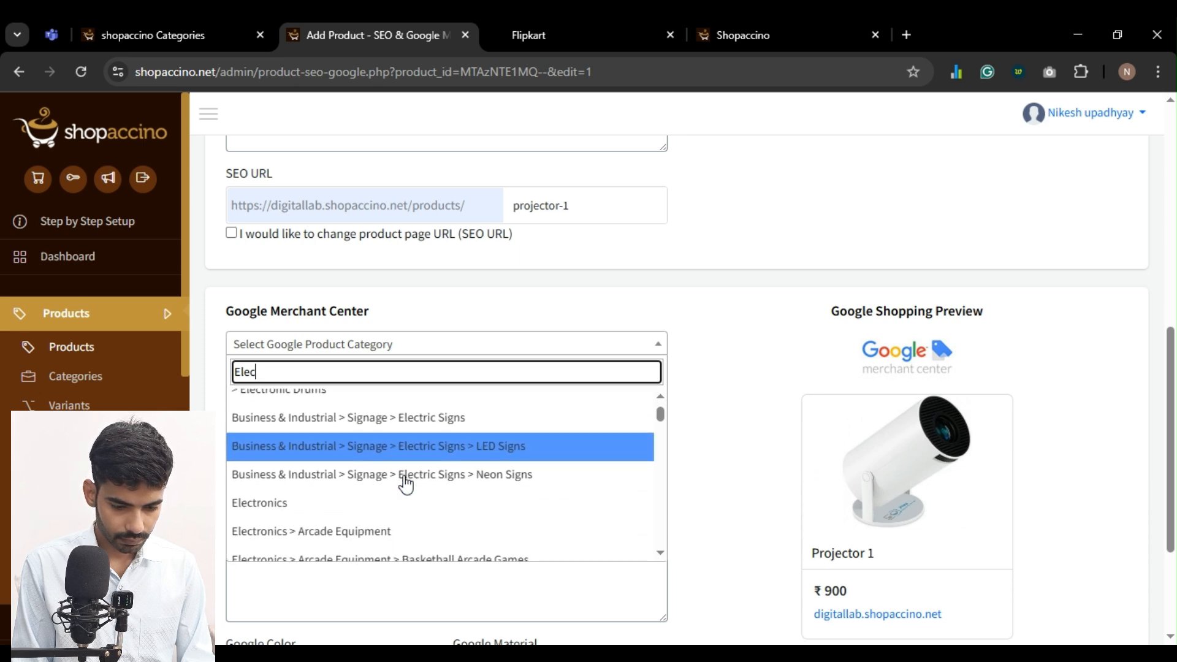
click(315, 417)
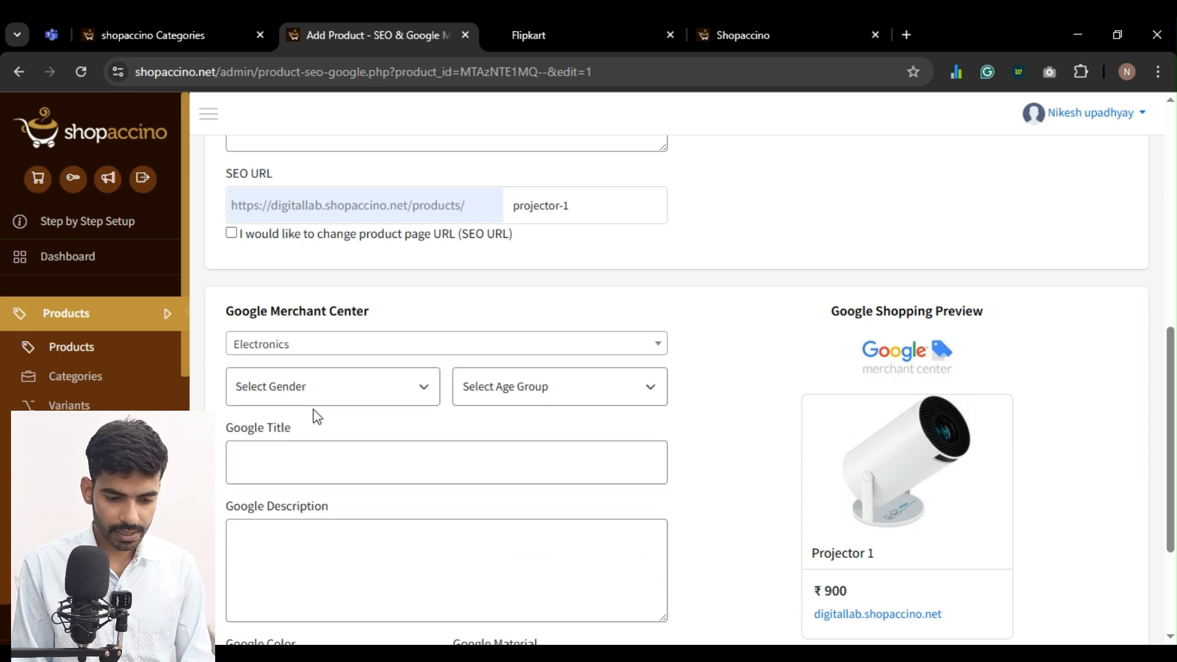
Set the Google Merchant Center gender to Unisex and the age group to Adult (13 years old and above)
click(265, 490)
click(590, 393)
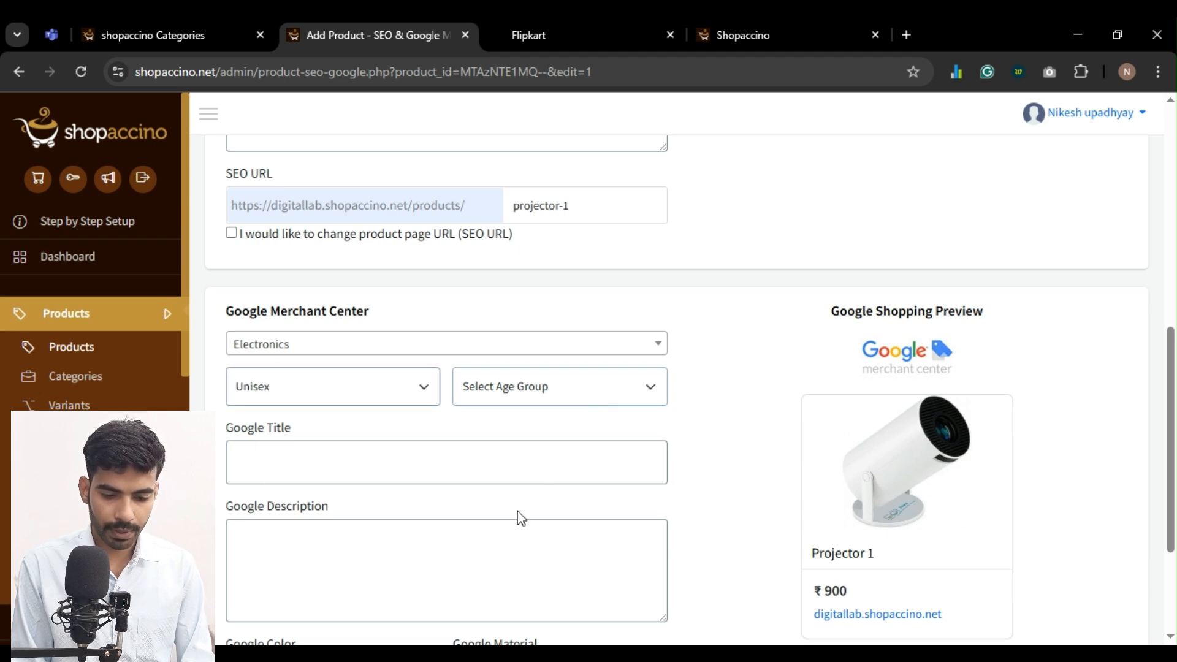
click(520, 533)
Copy the meta description "Projector 1" into both the Google title and the Google description
click(388, 464)
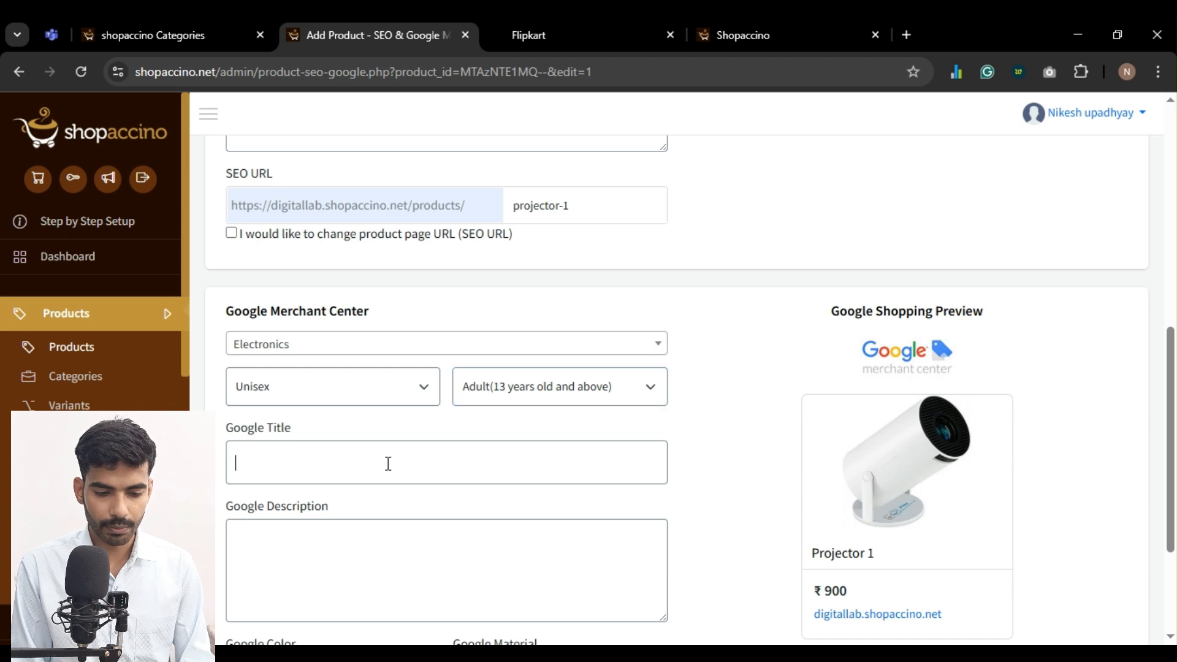
scroll(388, 464, up, 4)
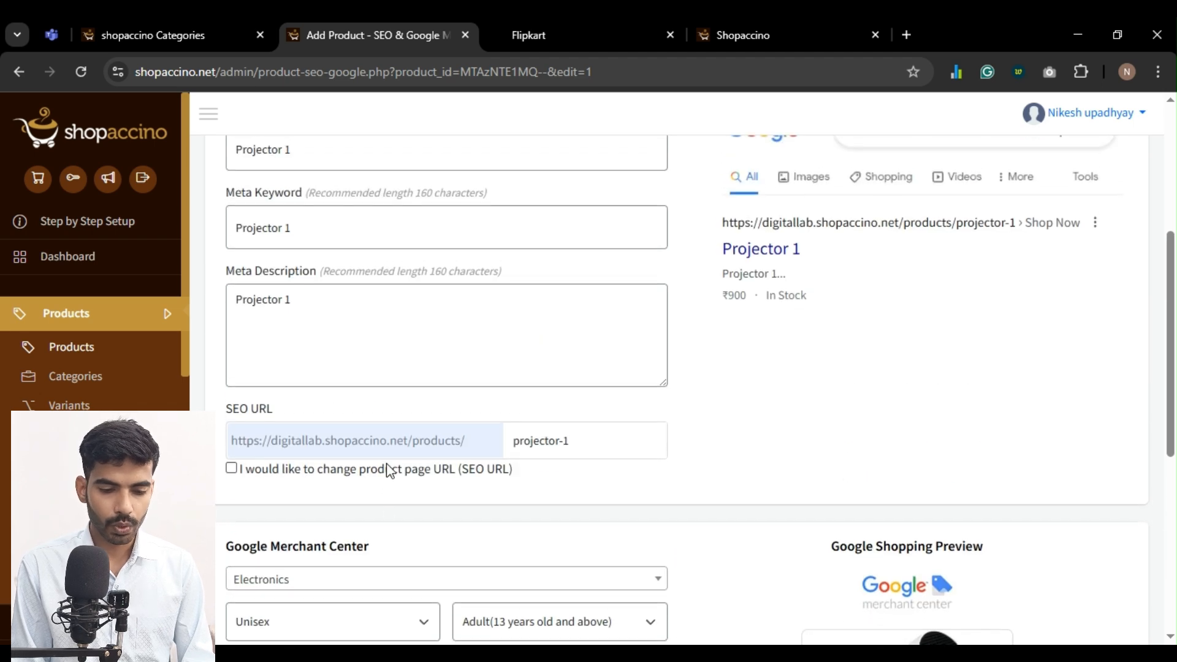
triple_click(284, 319)
key(ctrl+c)
scroll(284, 319, down, 5)
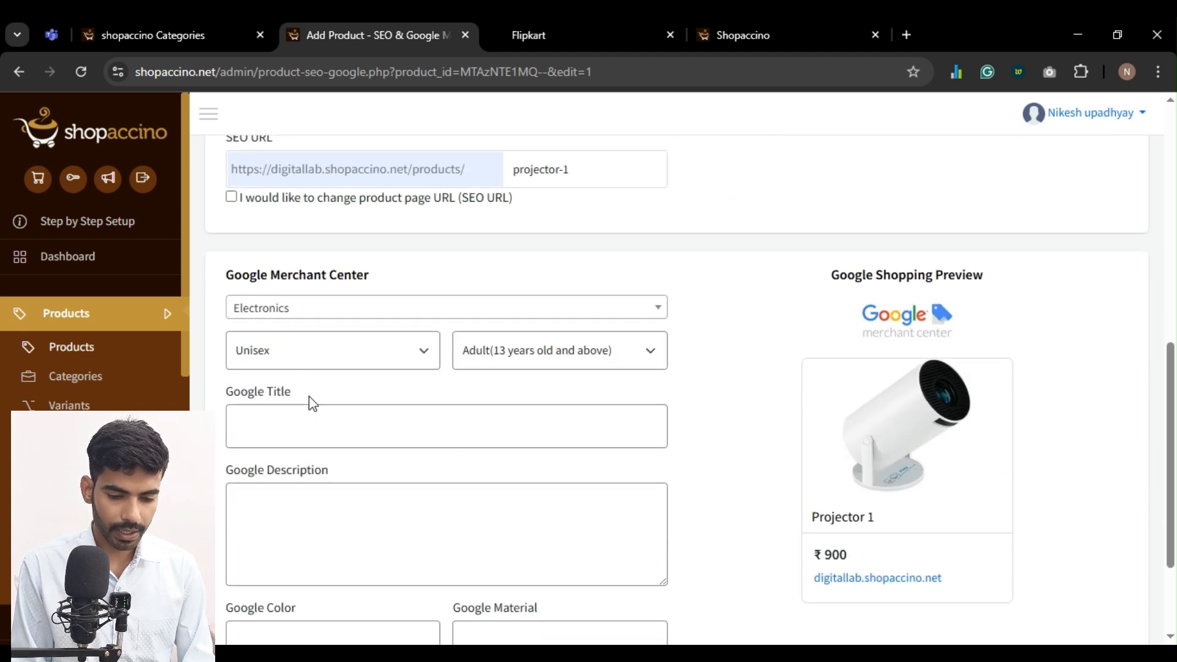
click(316, 415)
key(ctrl+v)
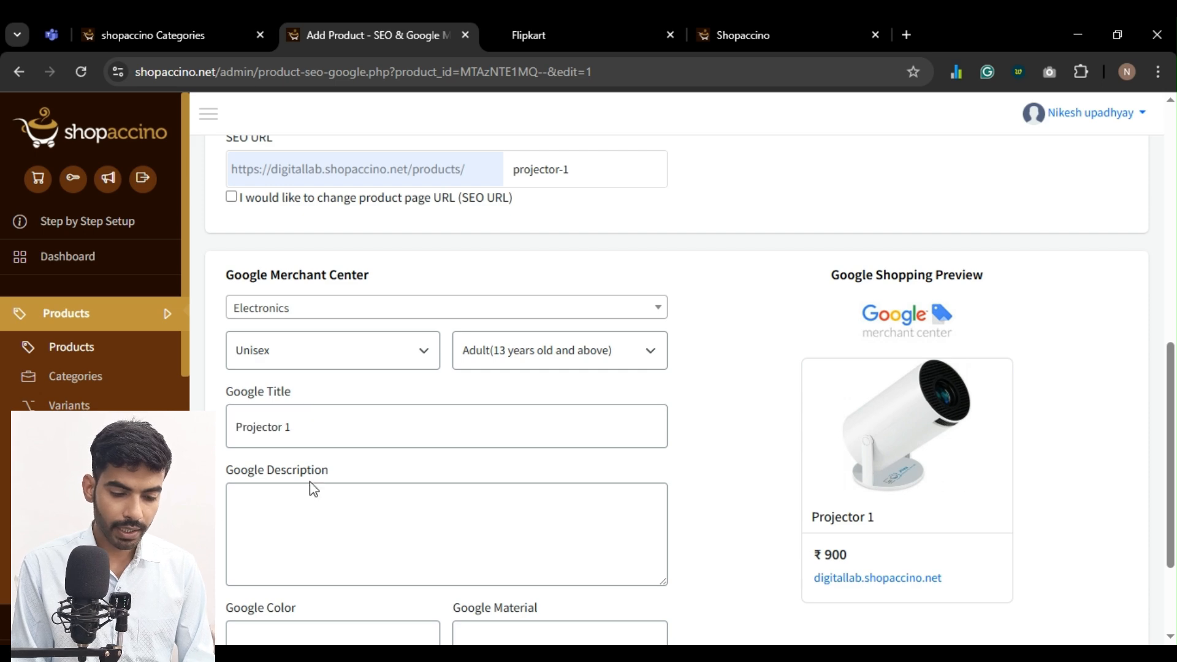
click(312, 522)
key(ctrl+v)
Set the Google color to White and the material to Fiber, and save the SEO and Google settings
scroll(310, 520, down, 3)
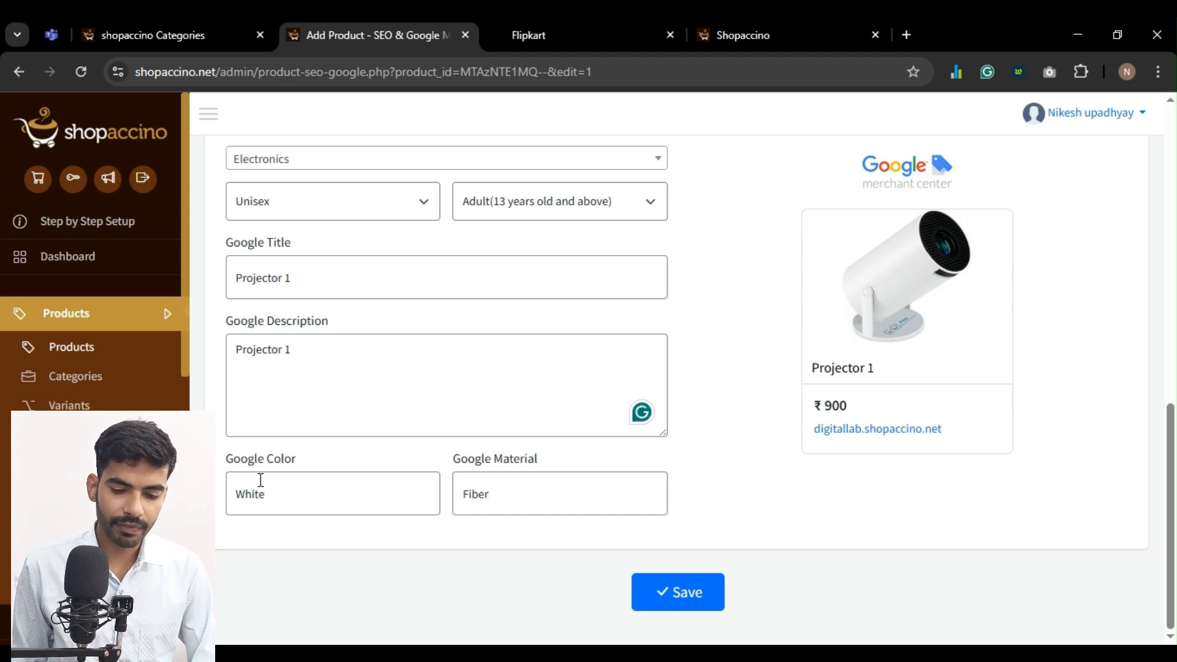
scroll(637, 362, up, 9)
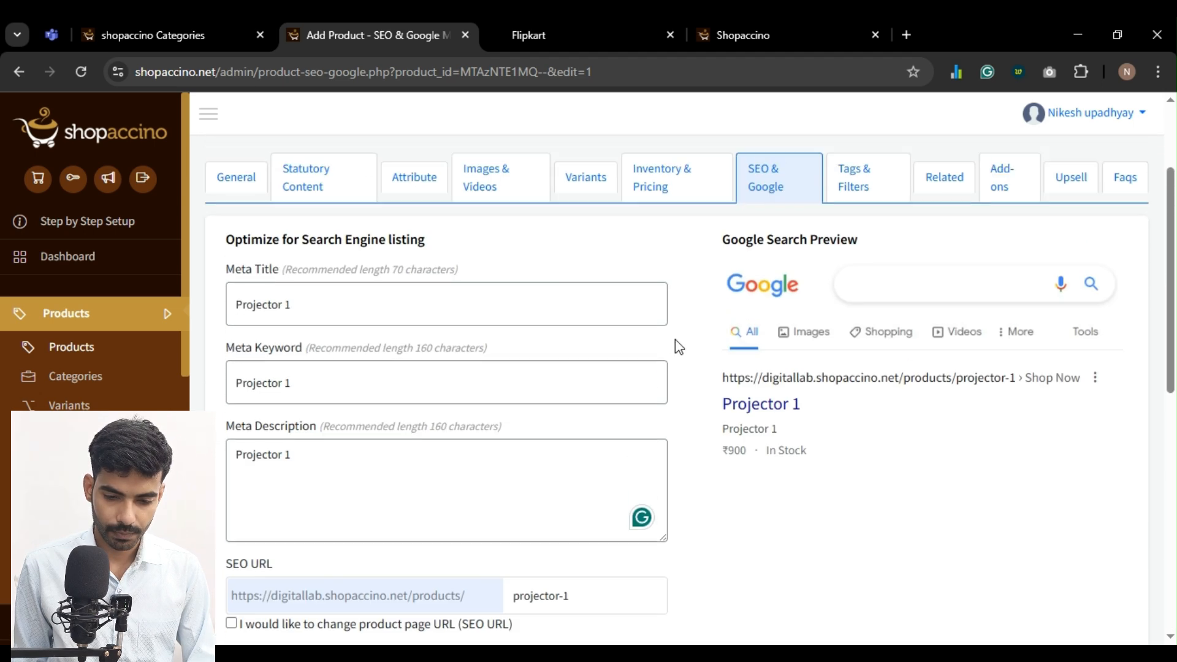
scroll(675, 340, down, 9)
click(682, 610)
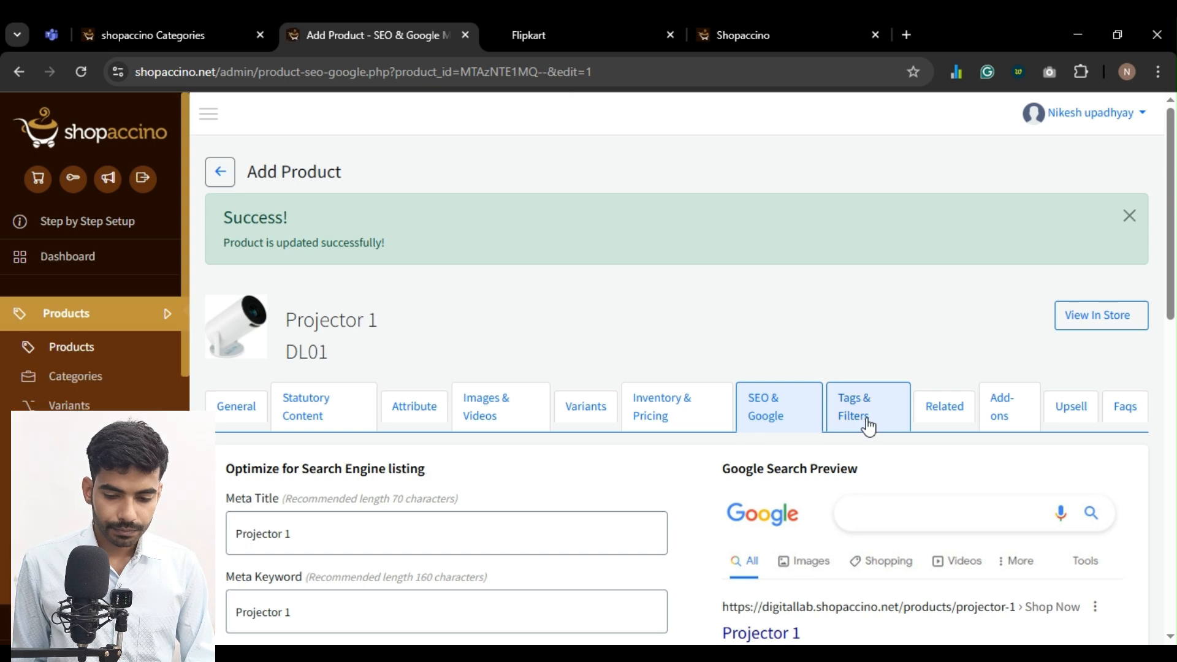
Check Projector 1's tags and filters, and review its store page with quantity variants 2 and 3 and the description
click(867, 419)
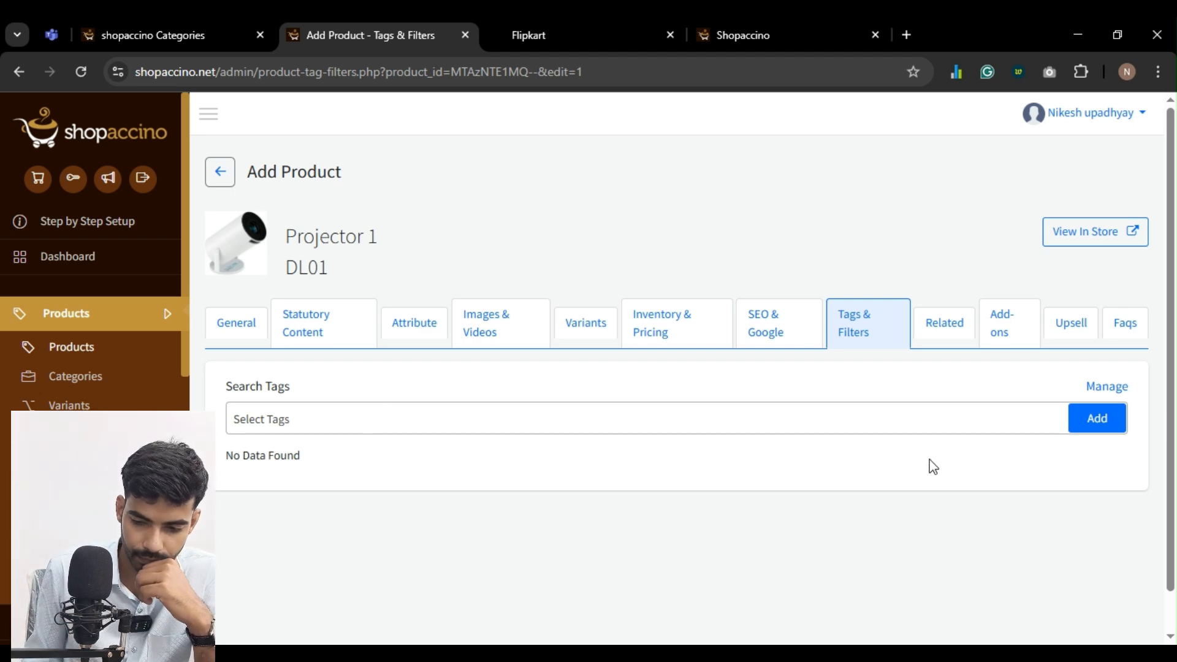
click(1087, 231)
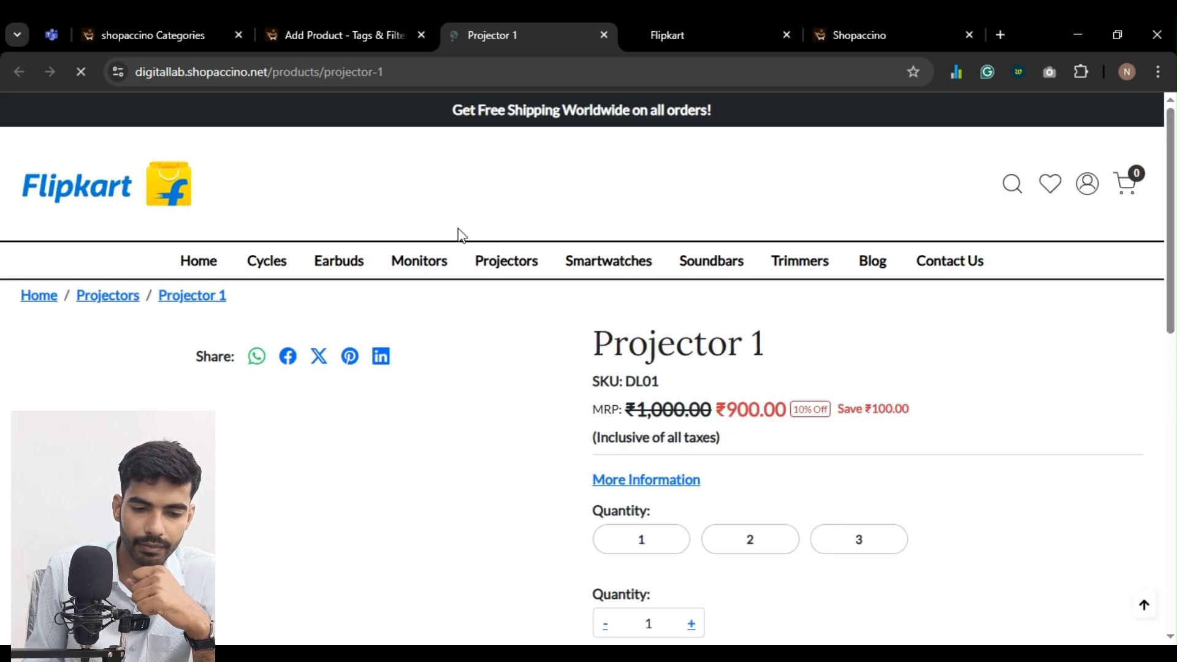
scroll(489, 407, down, 3)
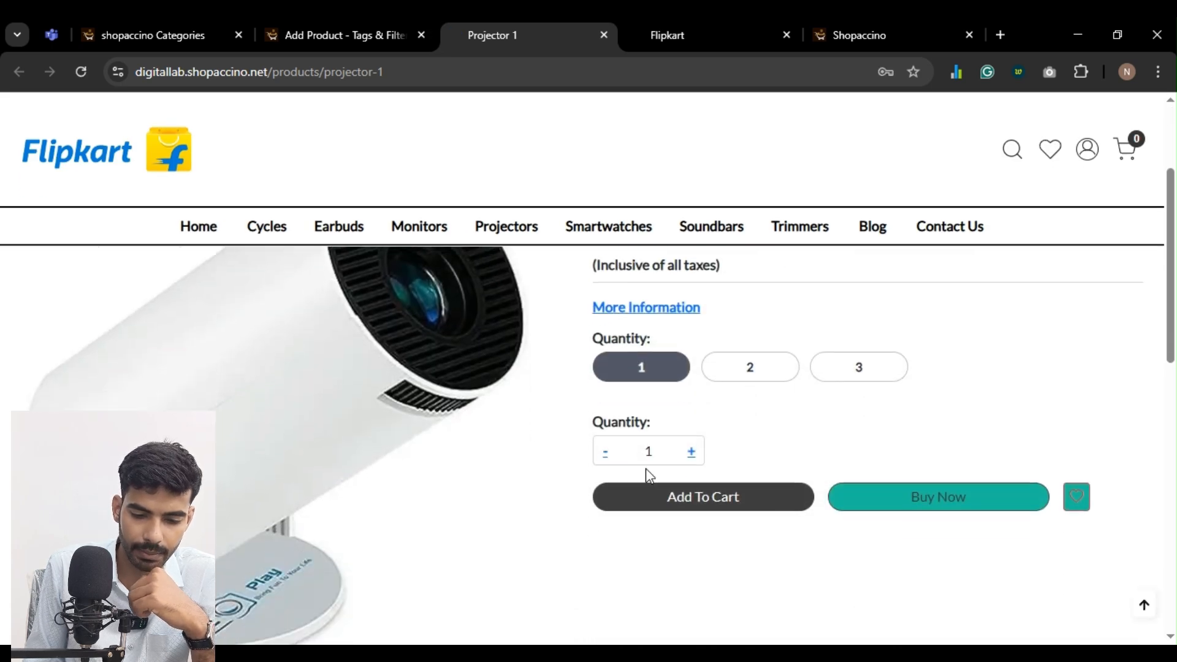
scroll(648, 475, up, 3)
scroll(704, 421, down, 2)
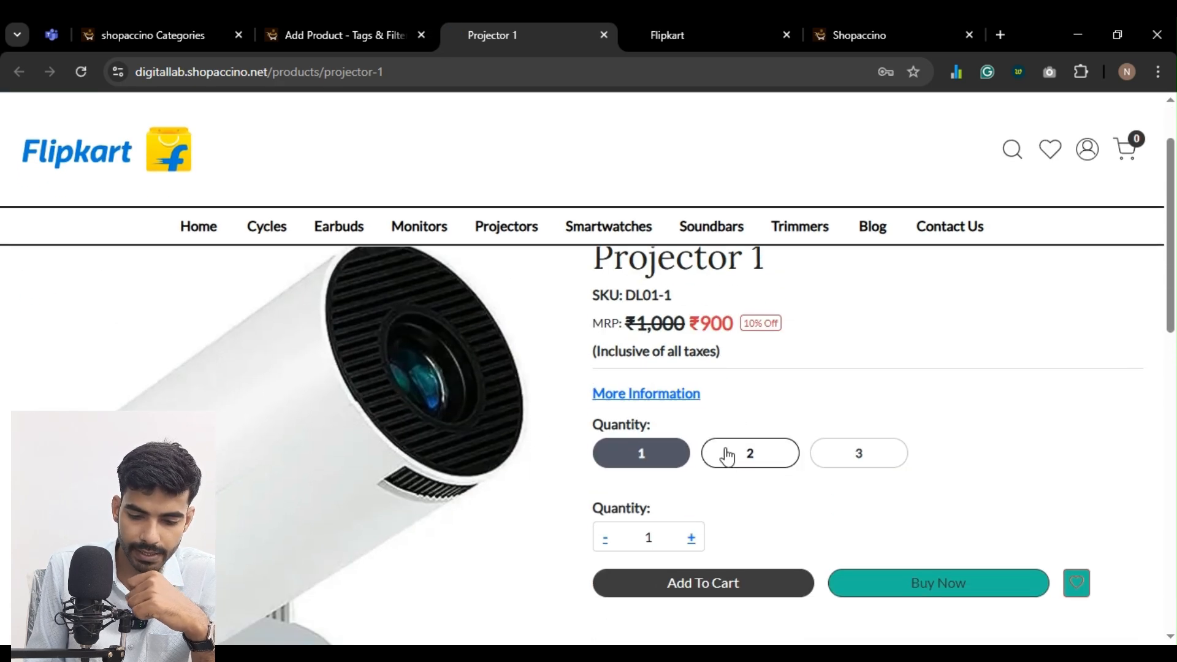
click(742, 459)
click(833, 453)
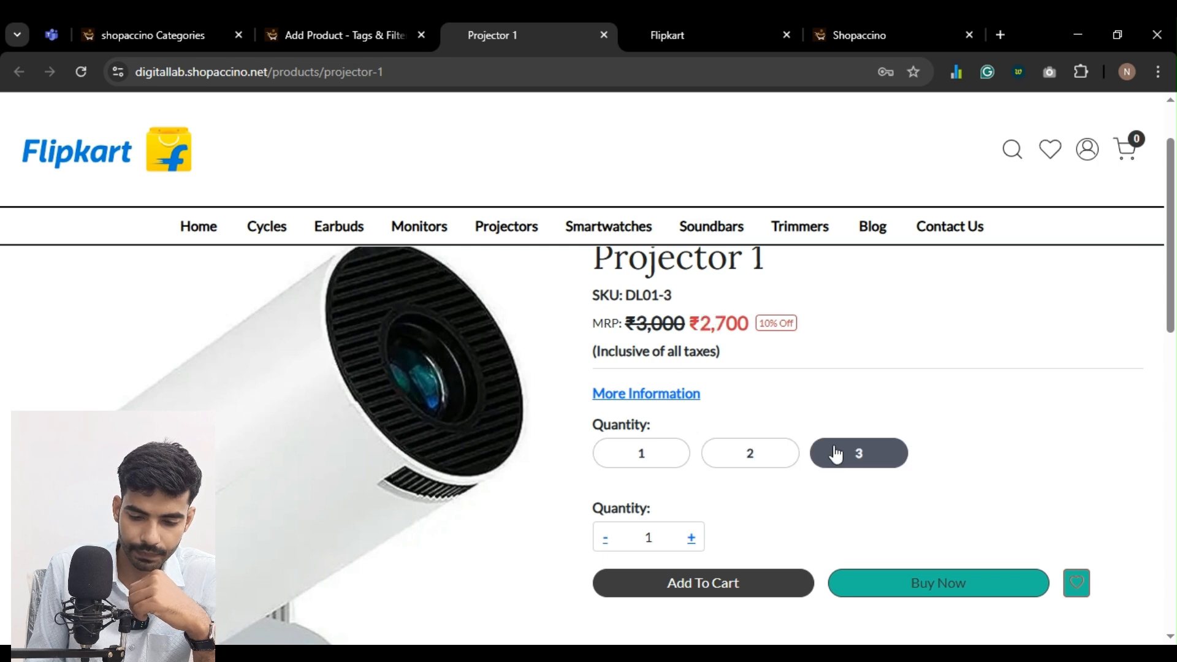
scroll(829, 454, down, 4)
scroll(828, 454, down, 5)
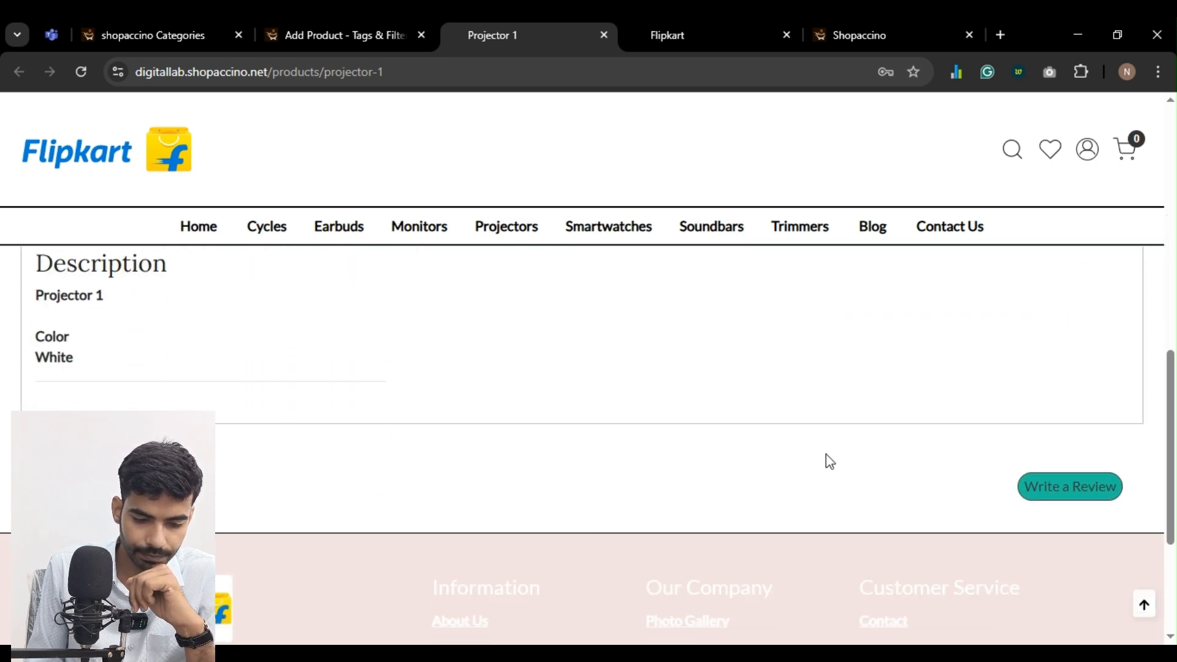
click(607, 35)
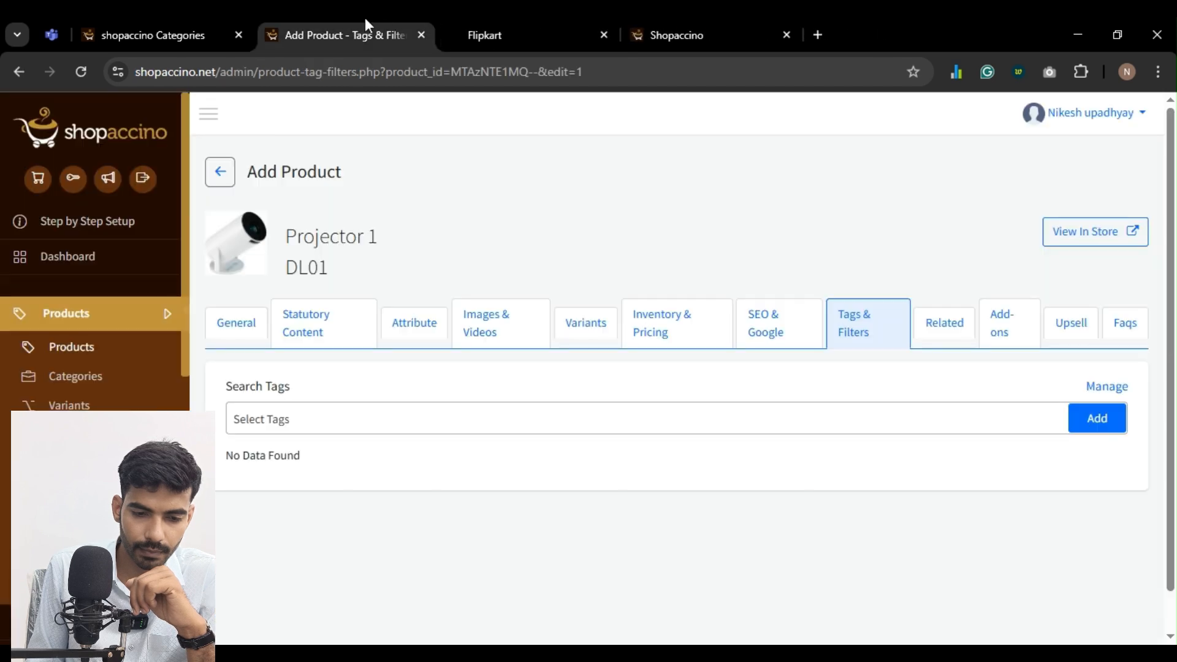
Switch to the theme editor and add a Featured Products element to the home page
click(186, 38)
click(591, 32)
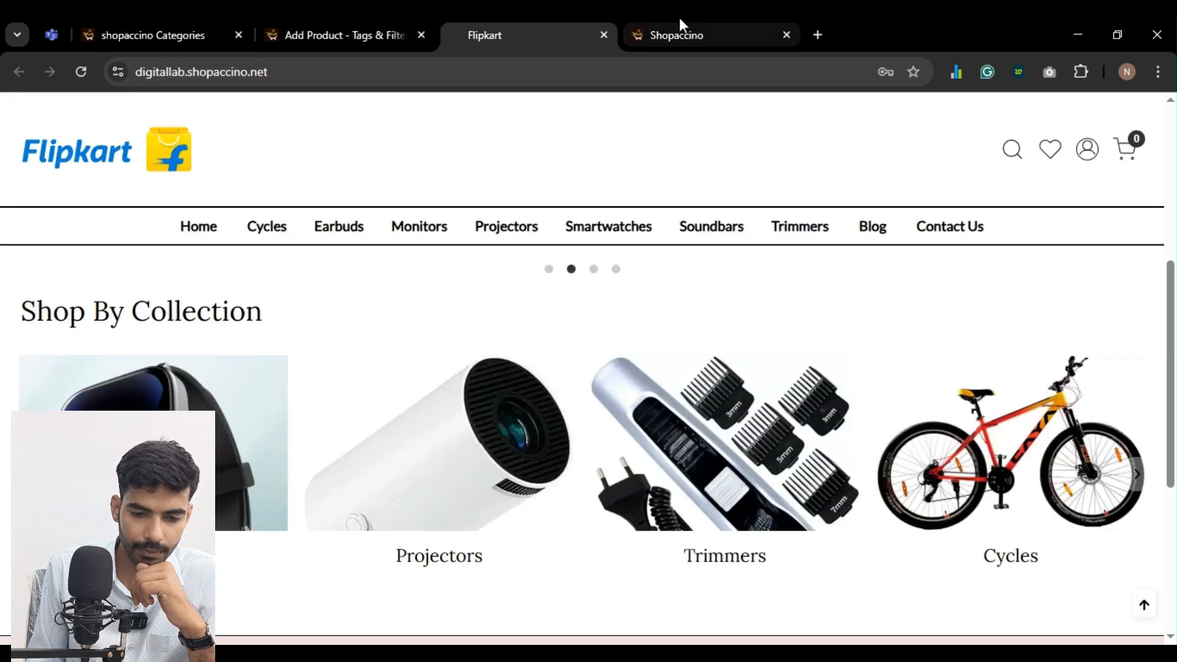
click(679, 32)
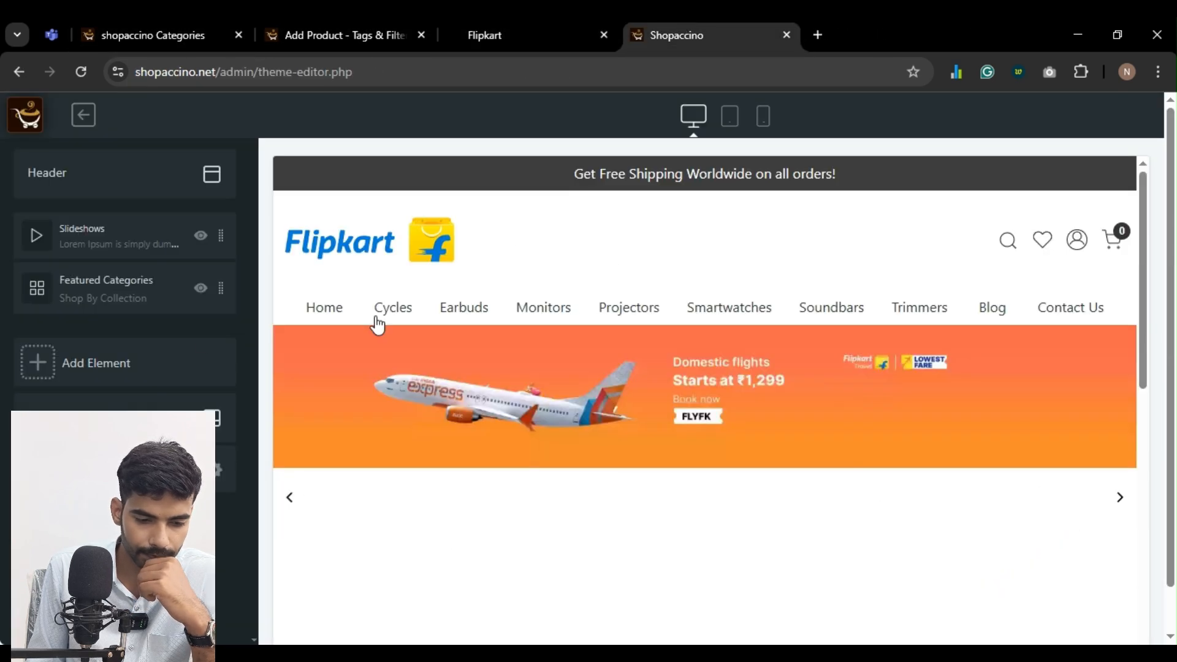
click(98, 361)
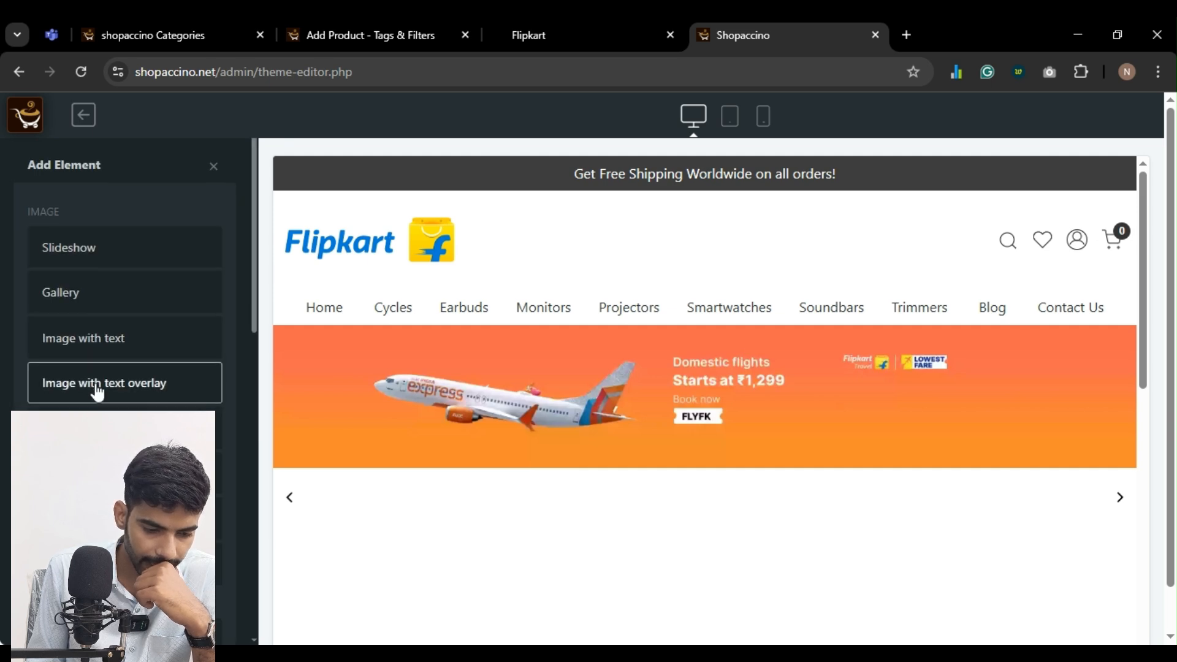
scroll(97, 399, down, 5)
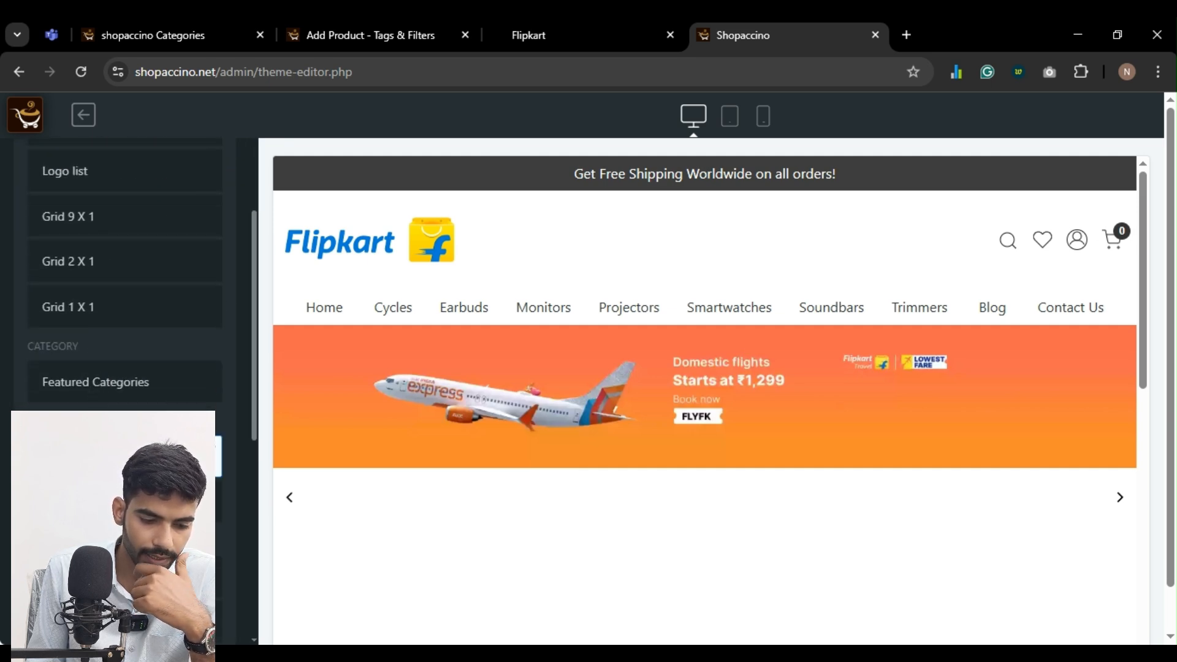
scroll(251, 461, down, 5)
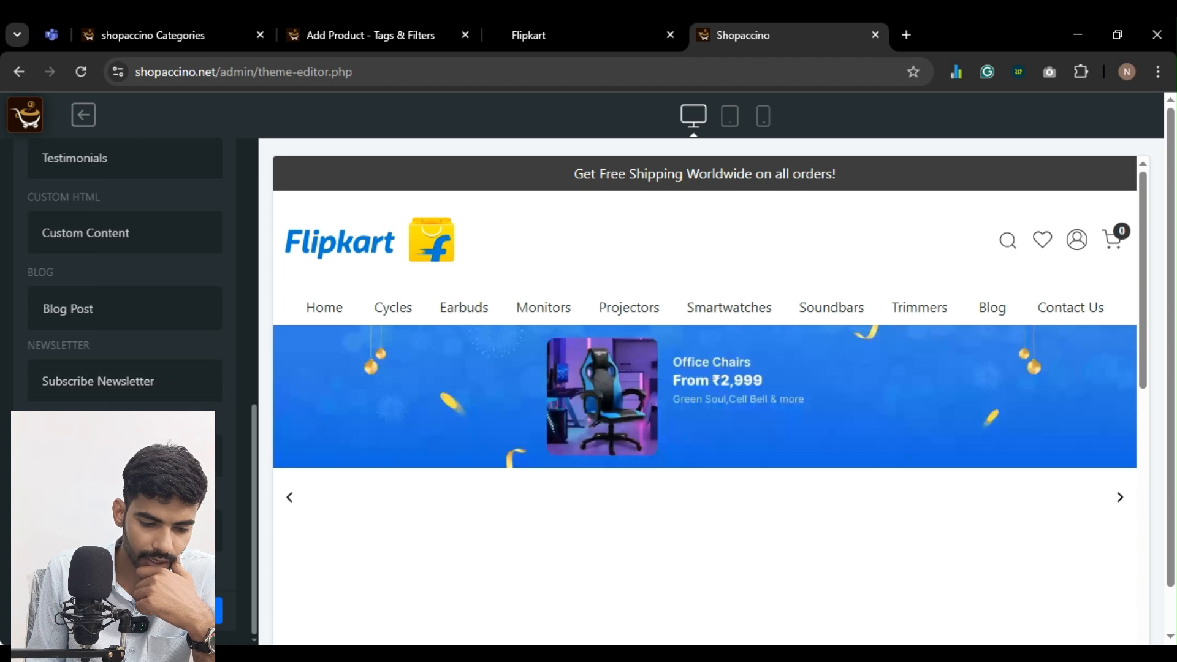
click(184, 611)
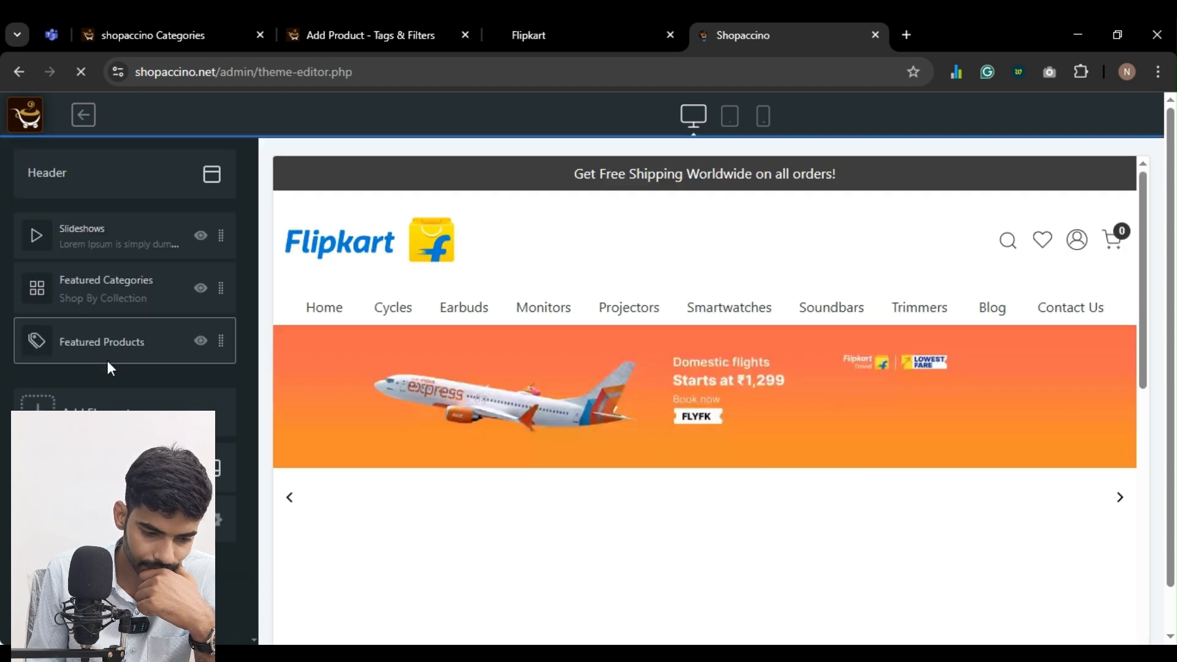
Add Projector 1 to the Featured Products element and save the selection
click(112, 350)
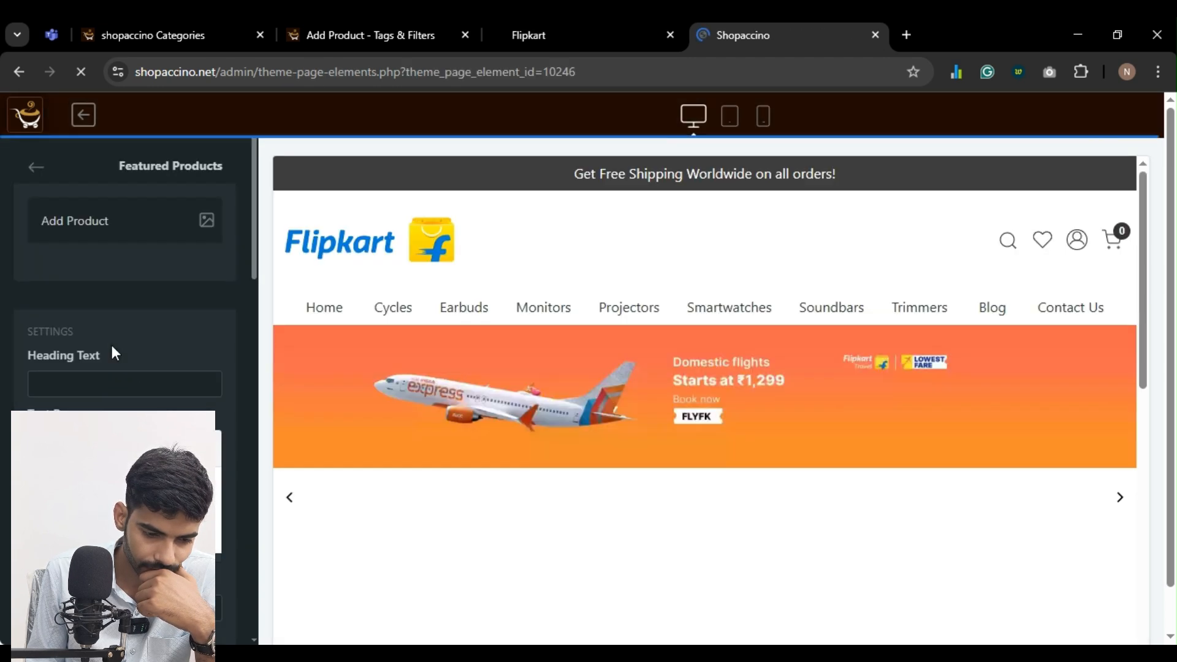
click(110, 232)
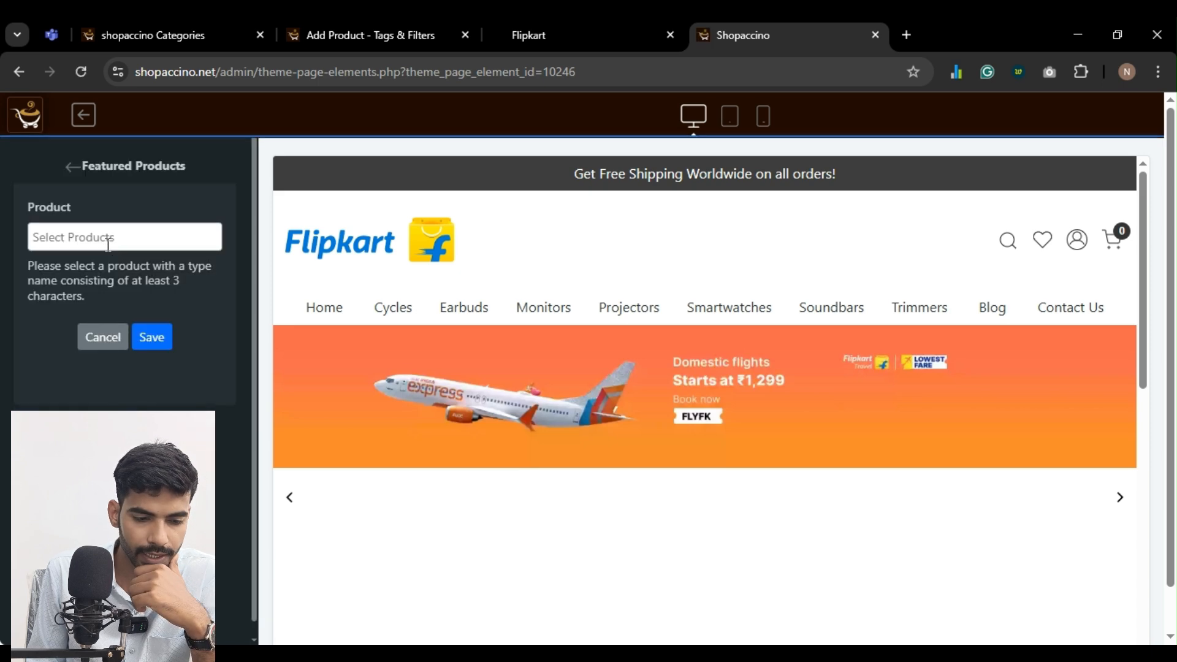
click(109, 240)
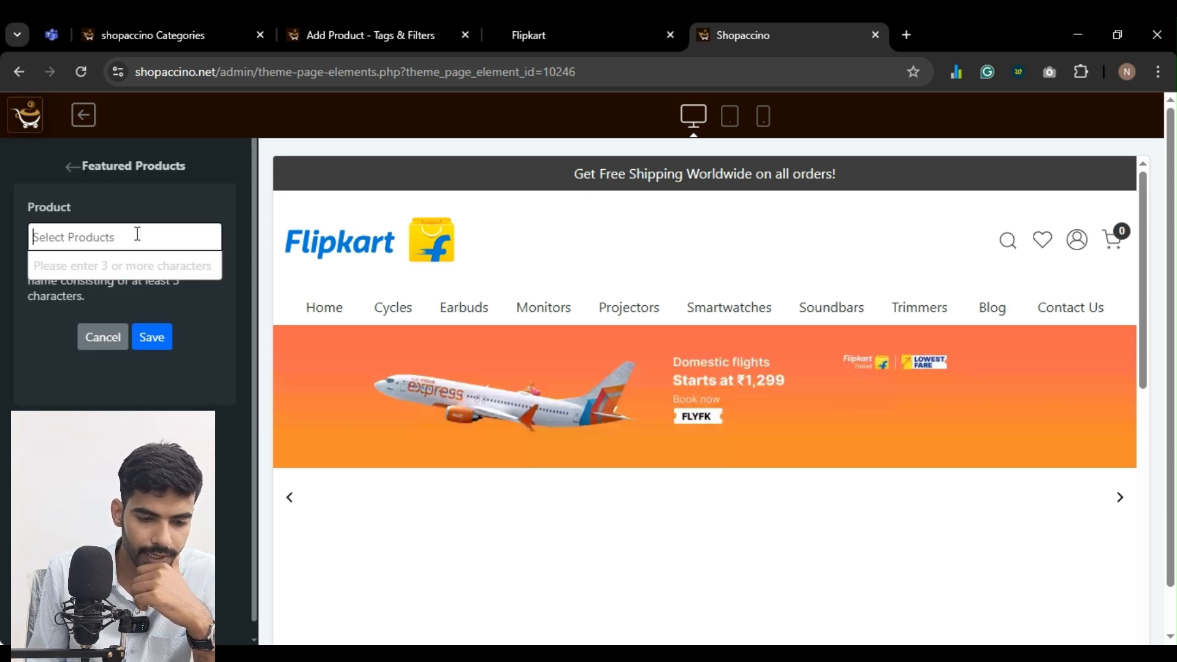
text(Pro)
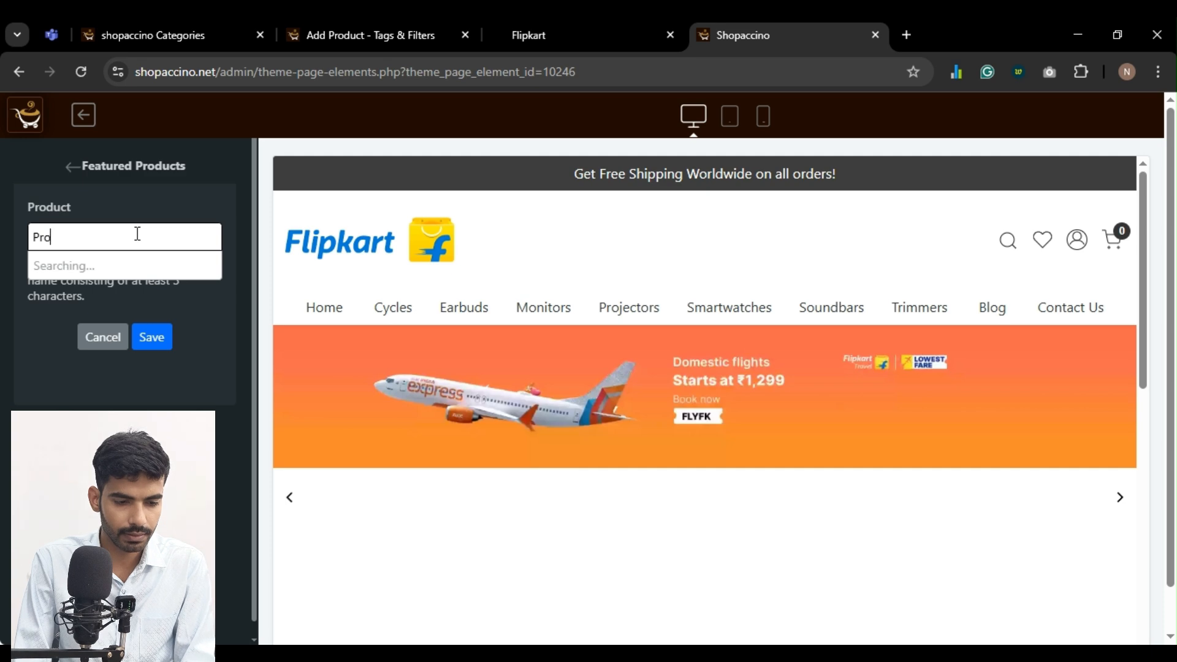
text(je)
click(138, 270)
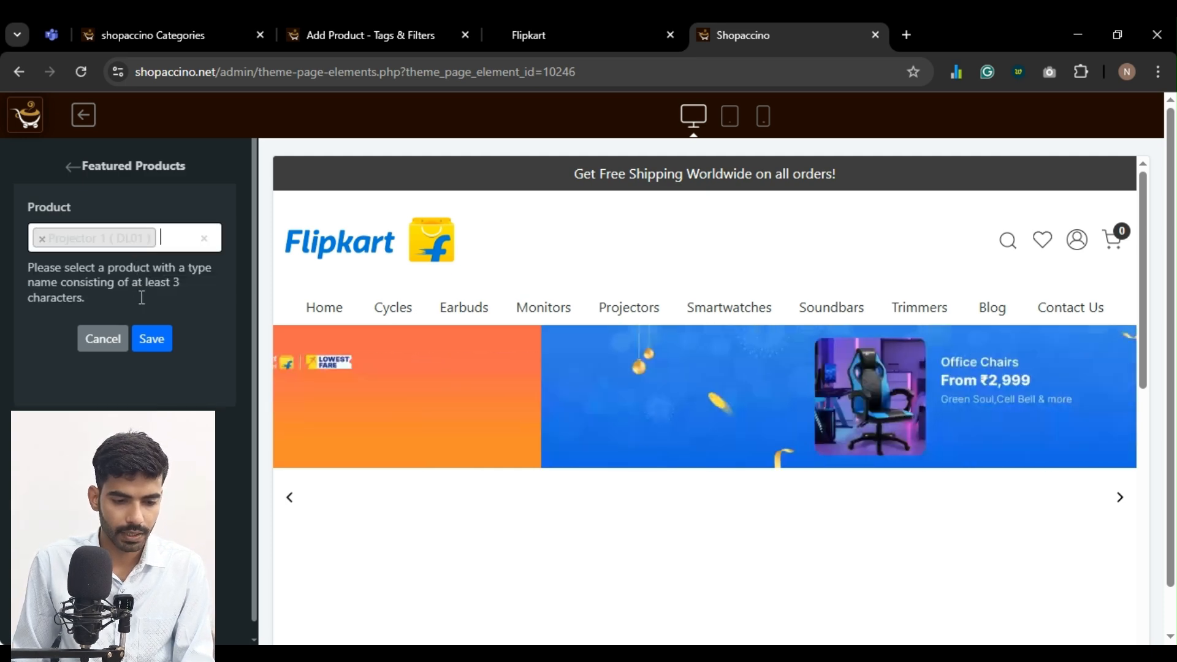
click(147, 341)
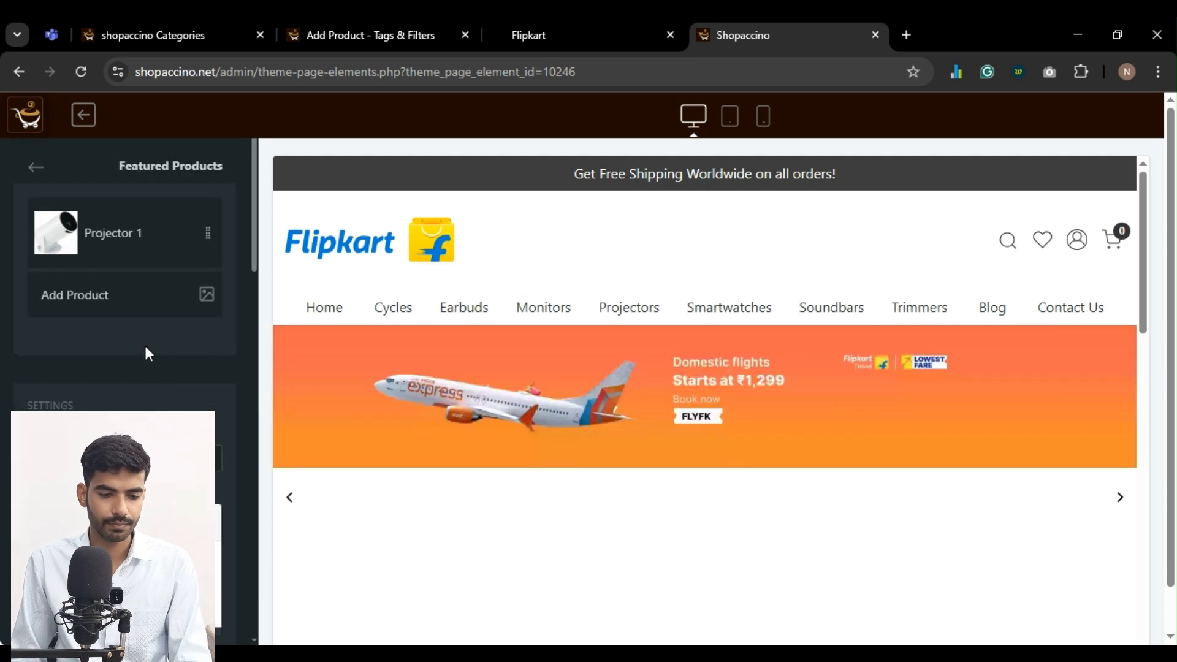
Begin the heading text of the Featured Products element with "Top"
scroll(145, 346, down, 5)
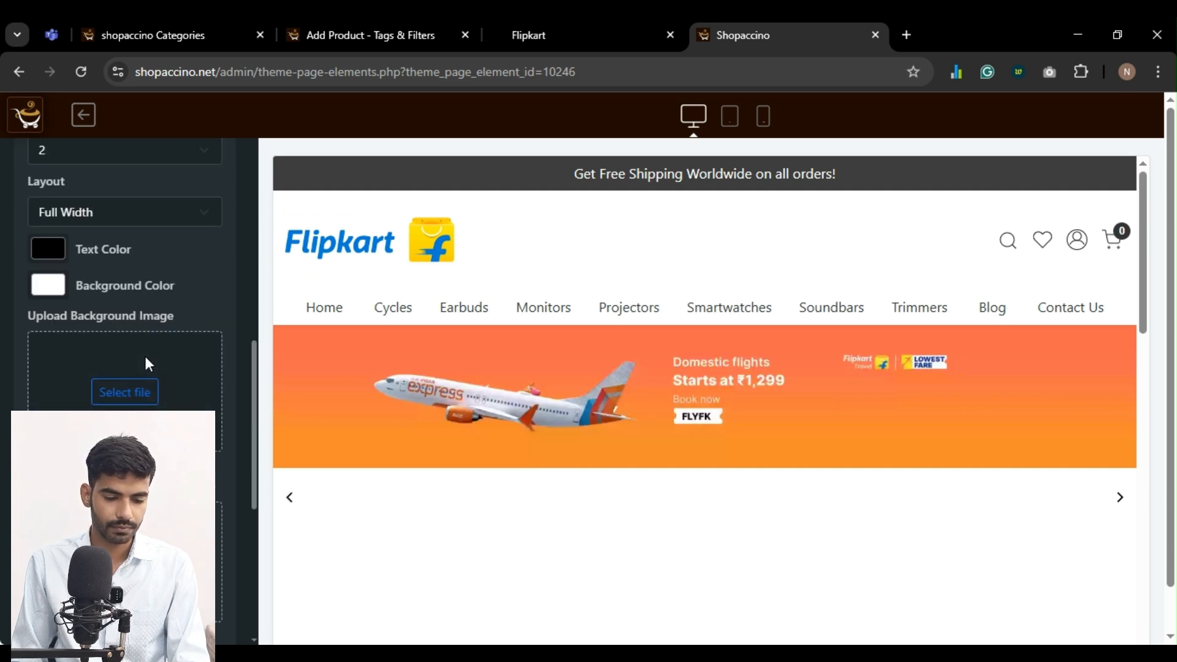
scroll(145, 354, up, 10)
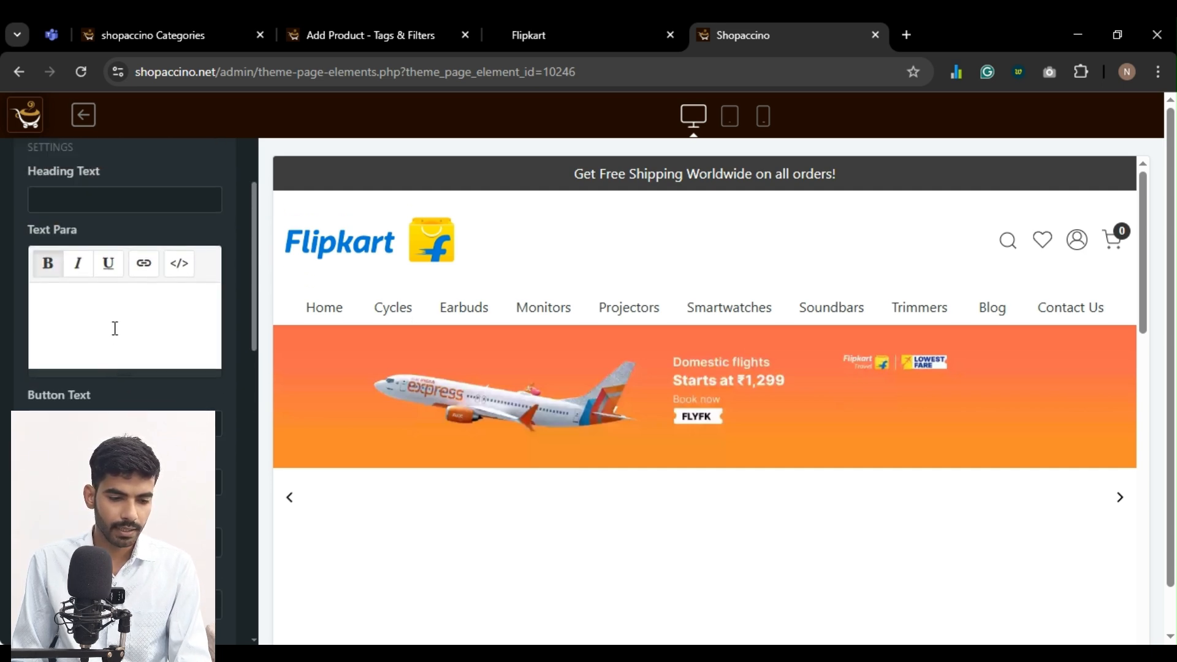
scroll(115, 328, down, 3)
click(91, 249)
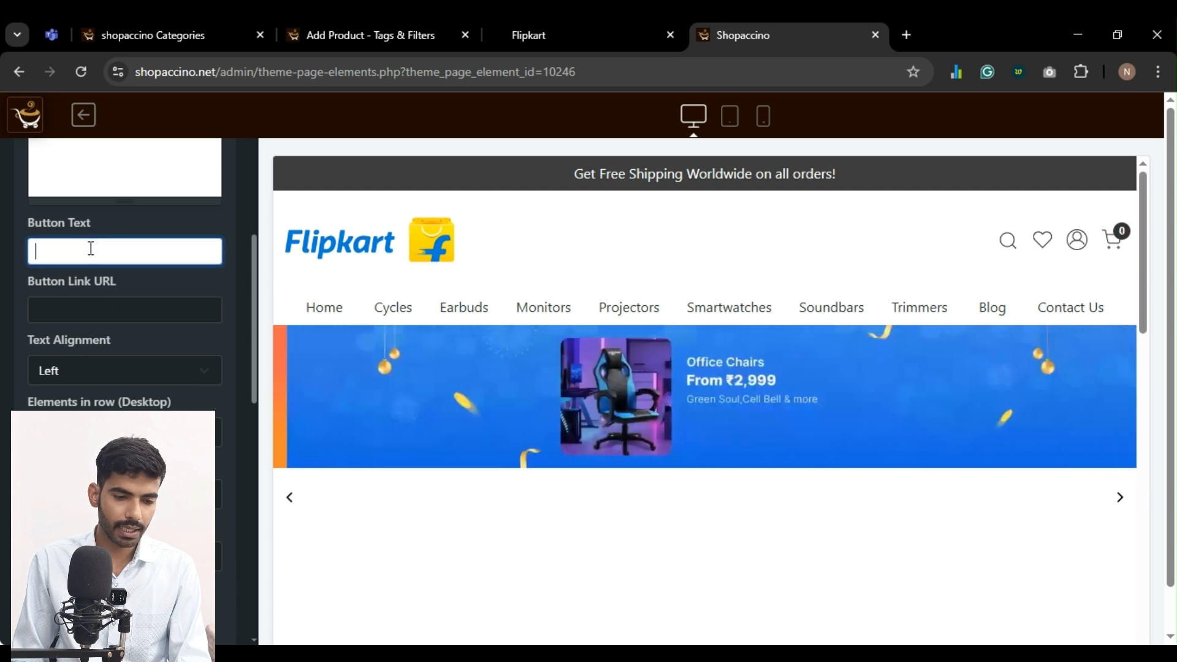
scroll(35, 323, up, 4)
scroll(35, 325, up, 3)
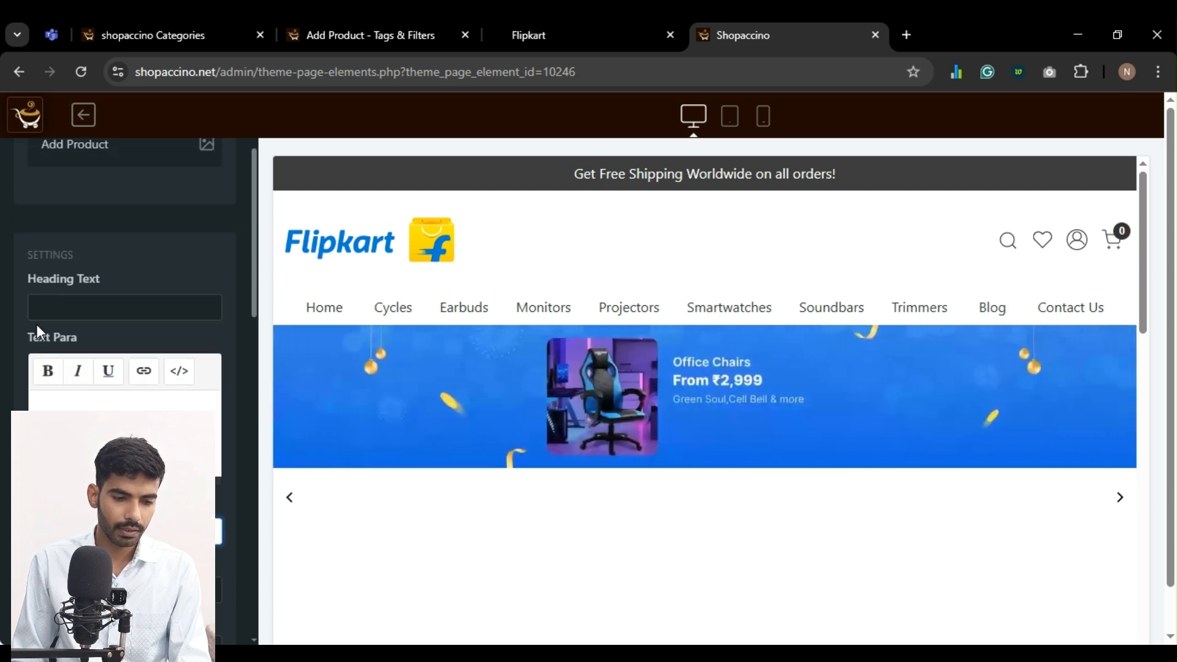
click(68, 370)
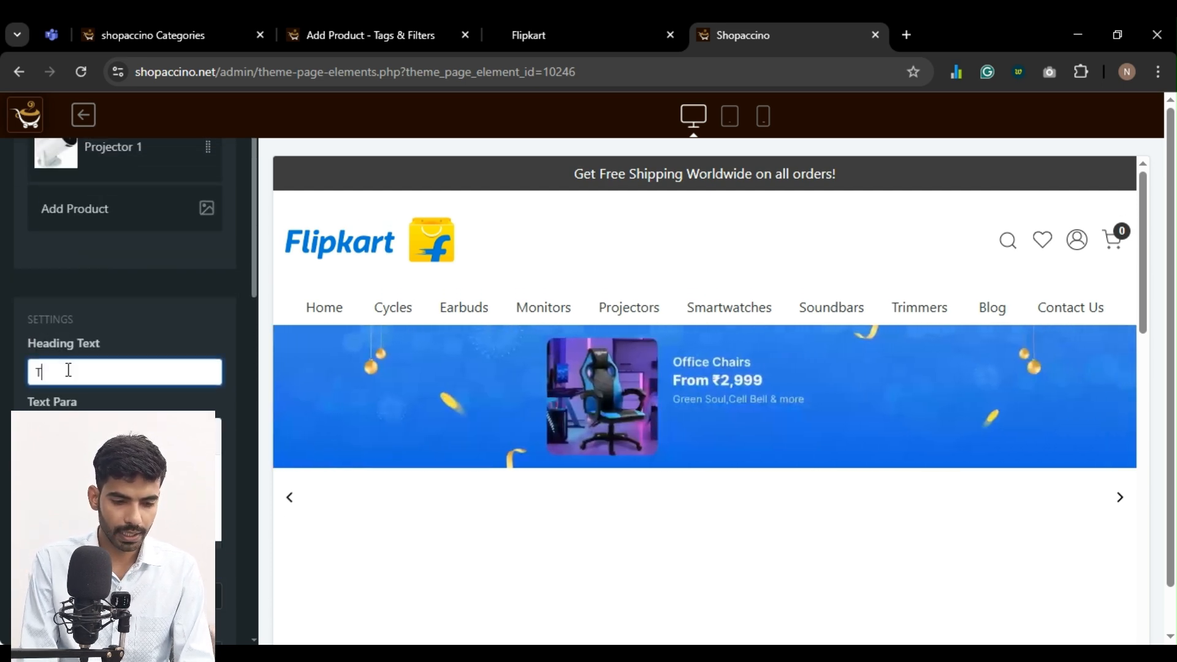
key(BackSpace)
key(BackSpace)
key(BackSpace)
key(BackSpace)
key(BackSpace)
key(BackSpace)
key(BackSpace)
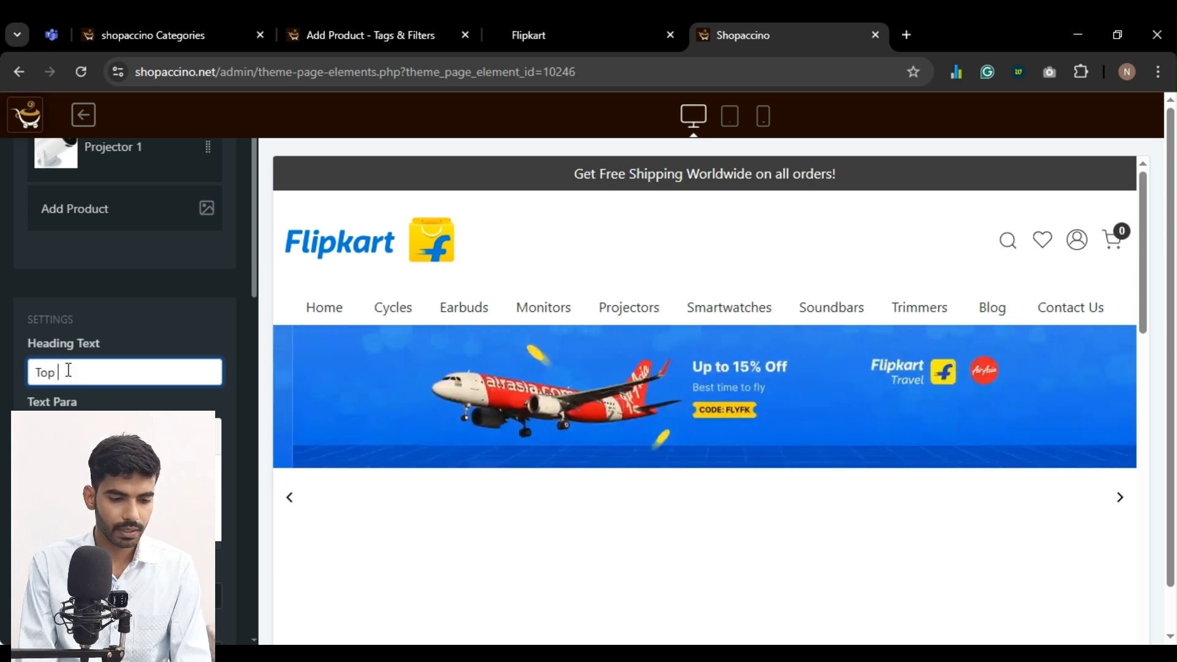